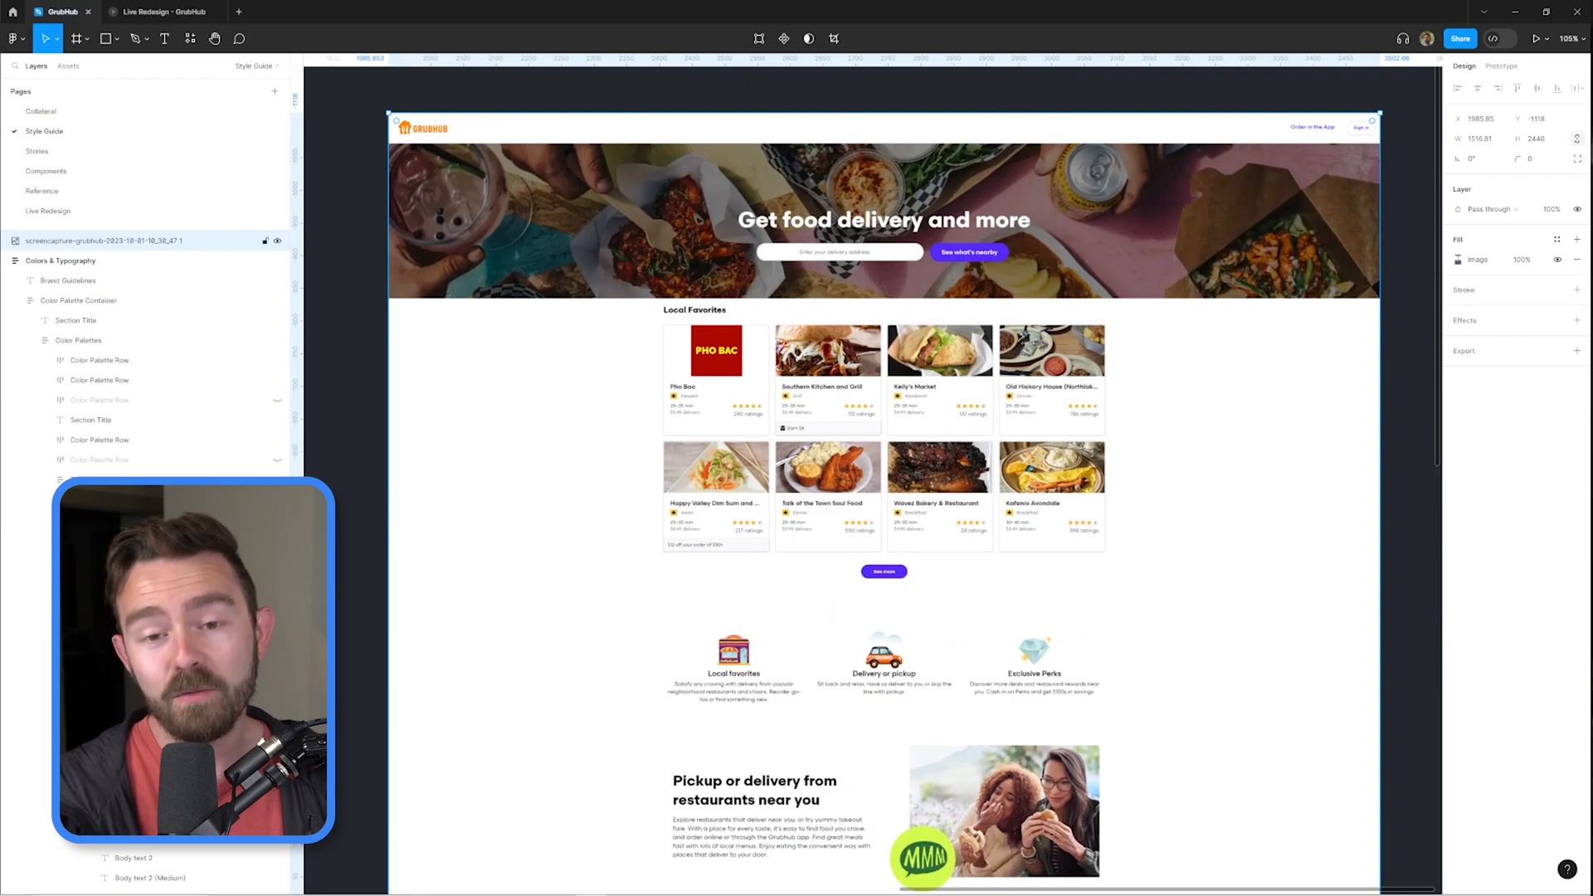
Examine the existing GrubHub homepage screenshot, from the hero banner down to the footer.
scroll(865, 266, "up", 5)
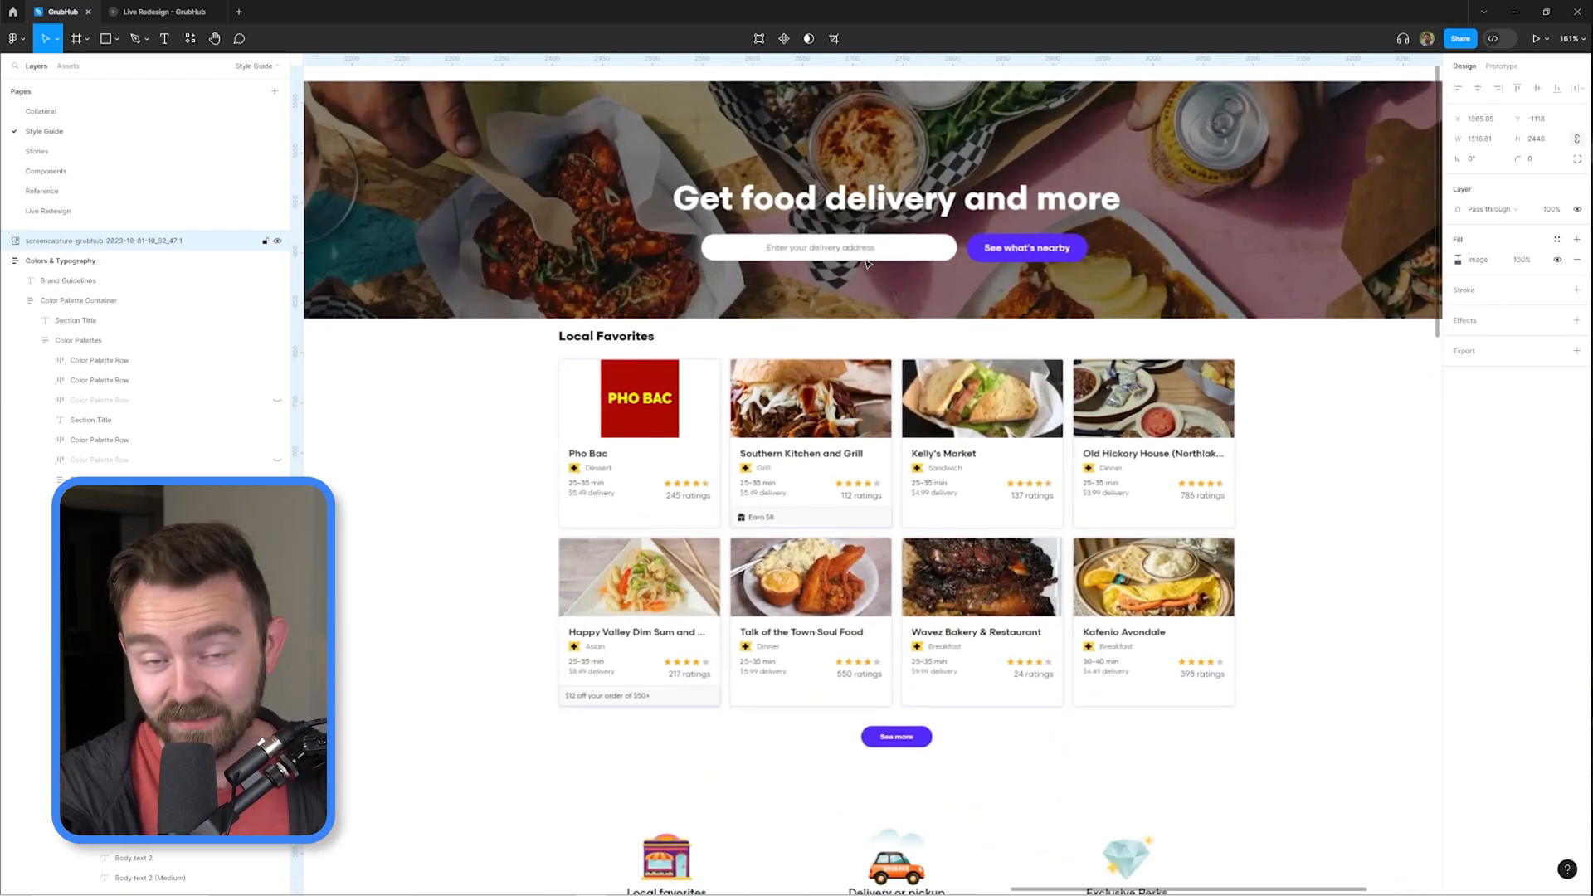
scroll(869, 264, "down", 8)
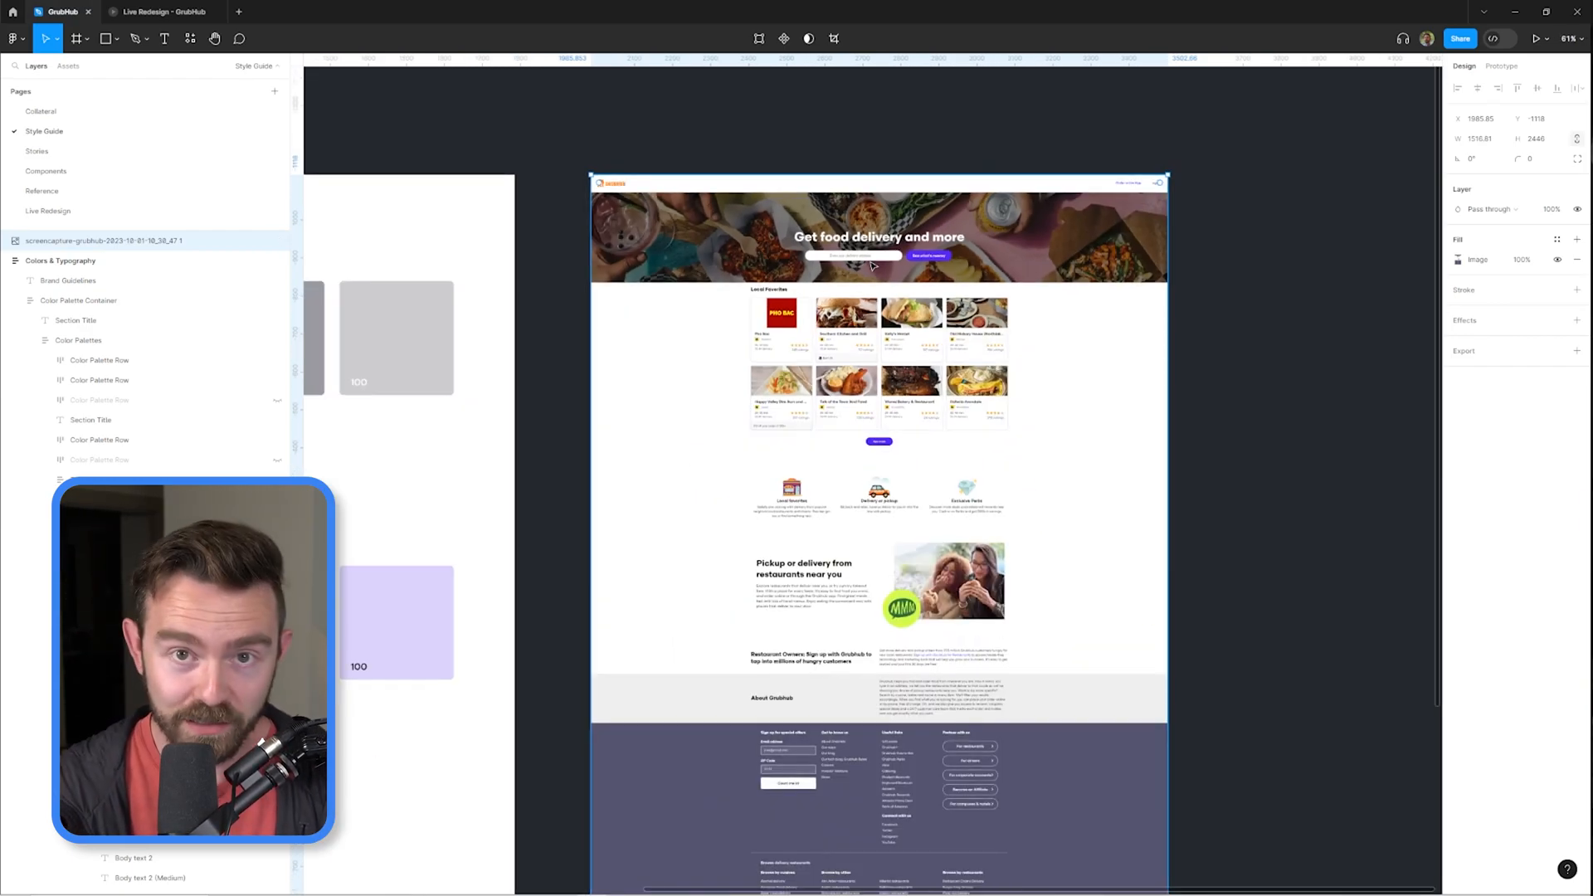
scroll(873, 266, "down", 2)
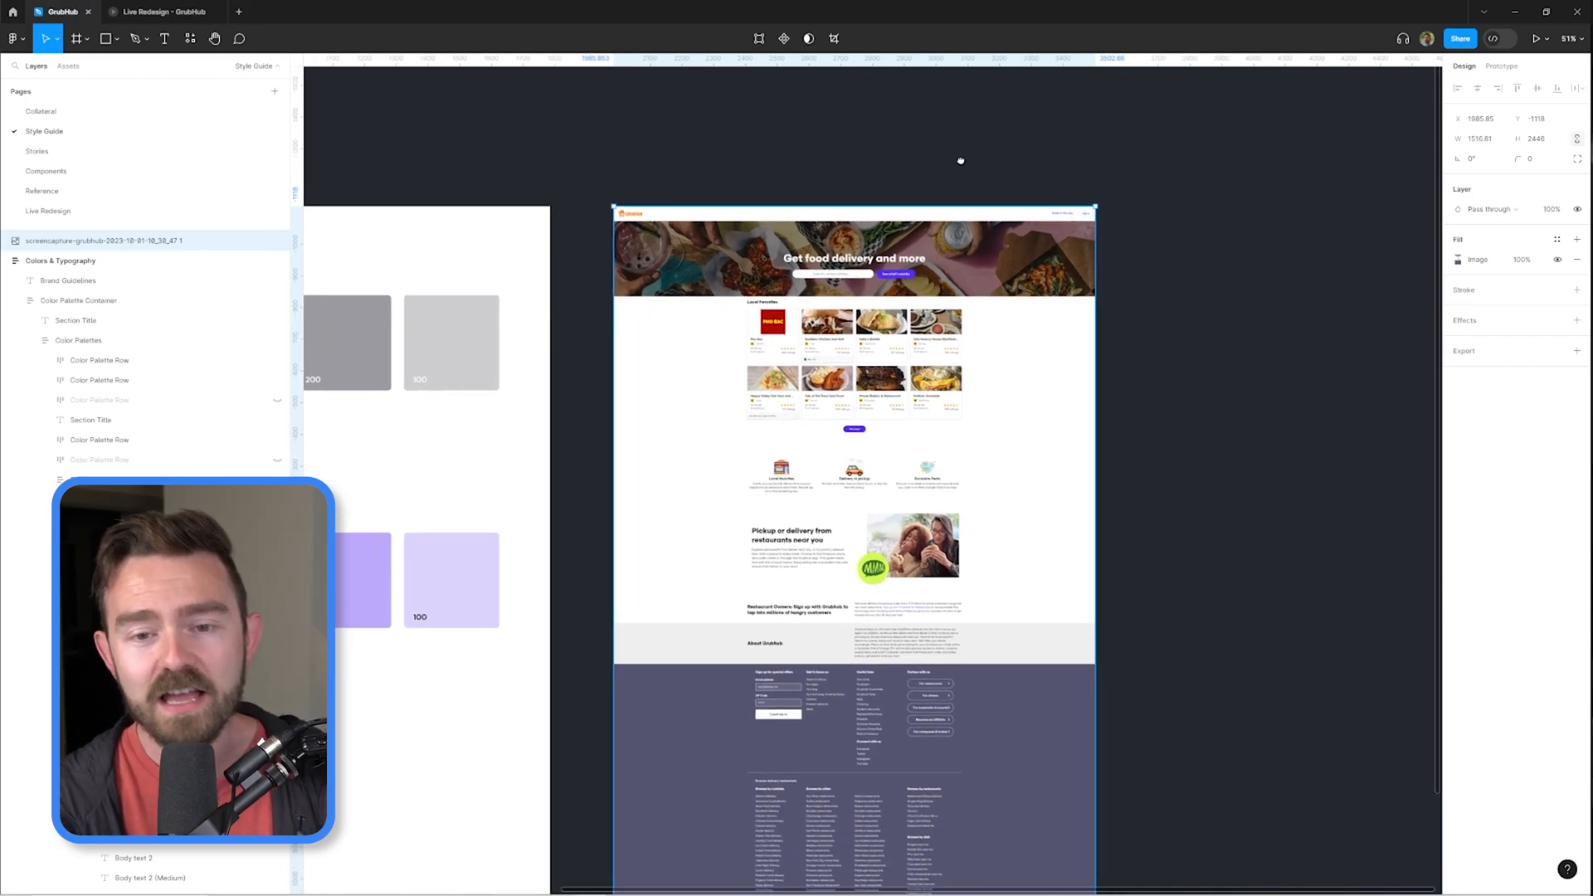
scroll(879, 215, "up", 4)
scroll(816, 340, "up", 3)
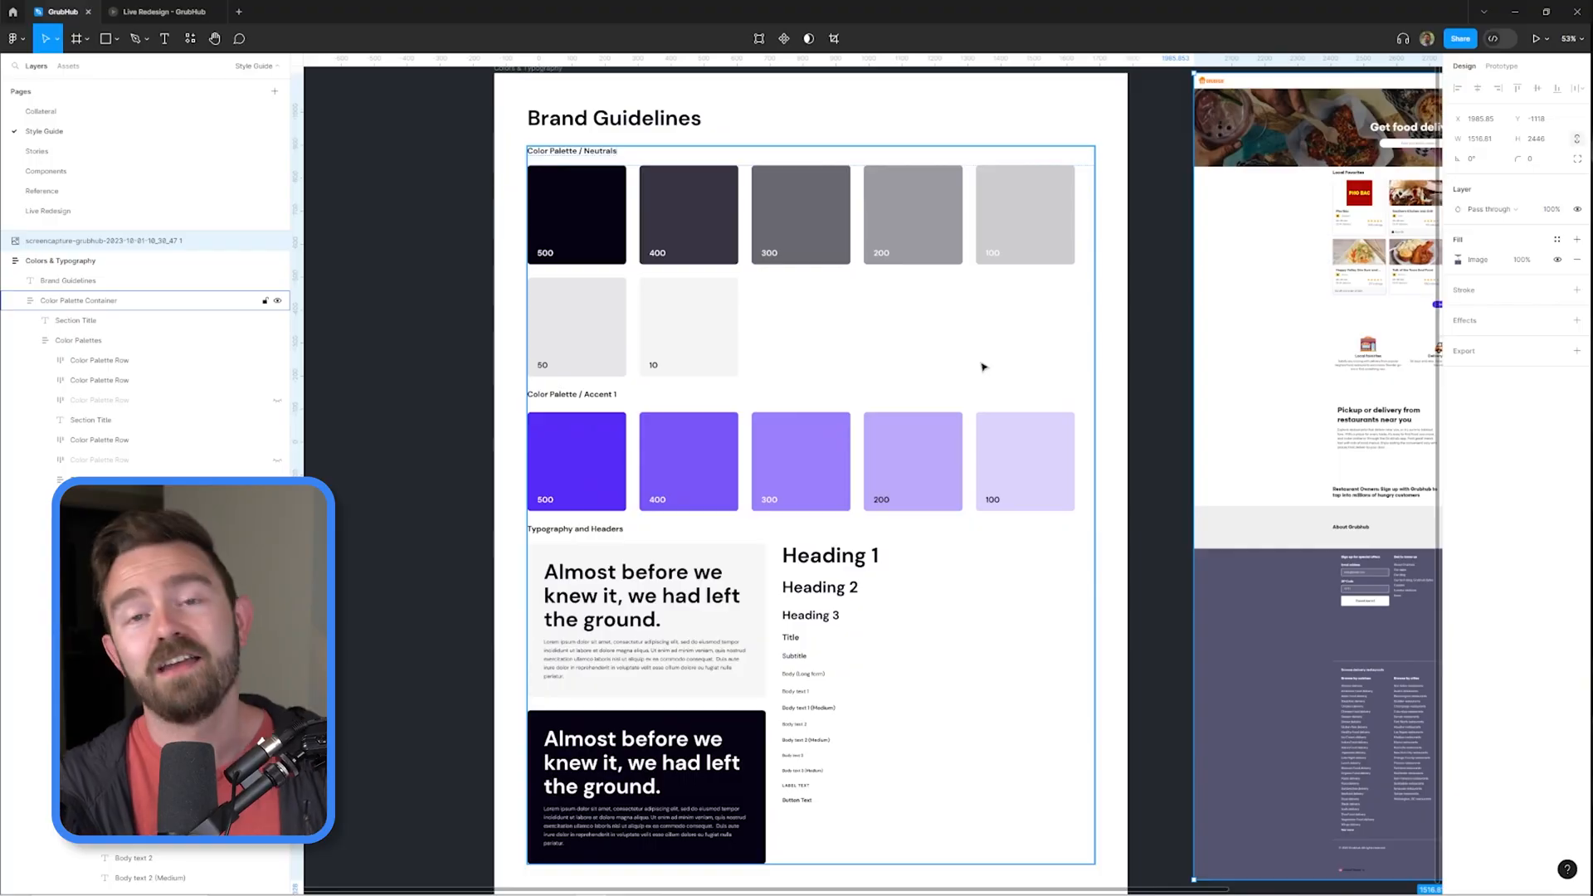
Compare the hero banner and its purple button in the homepage screenshot with the brand color palettes.
left_click(433, 185)
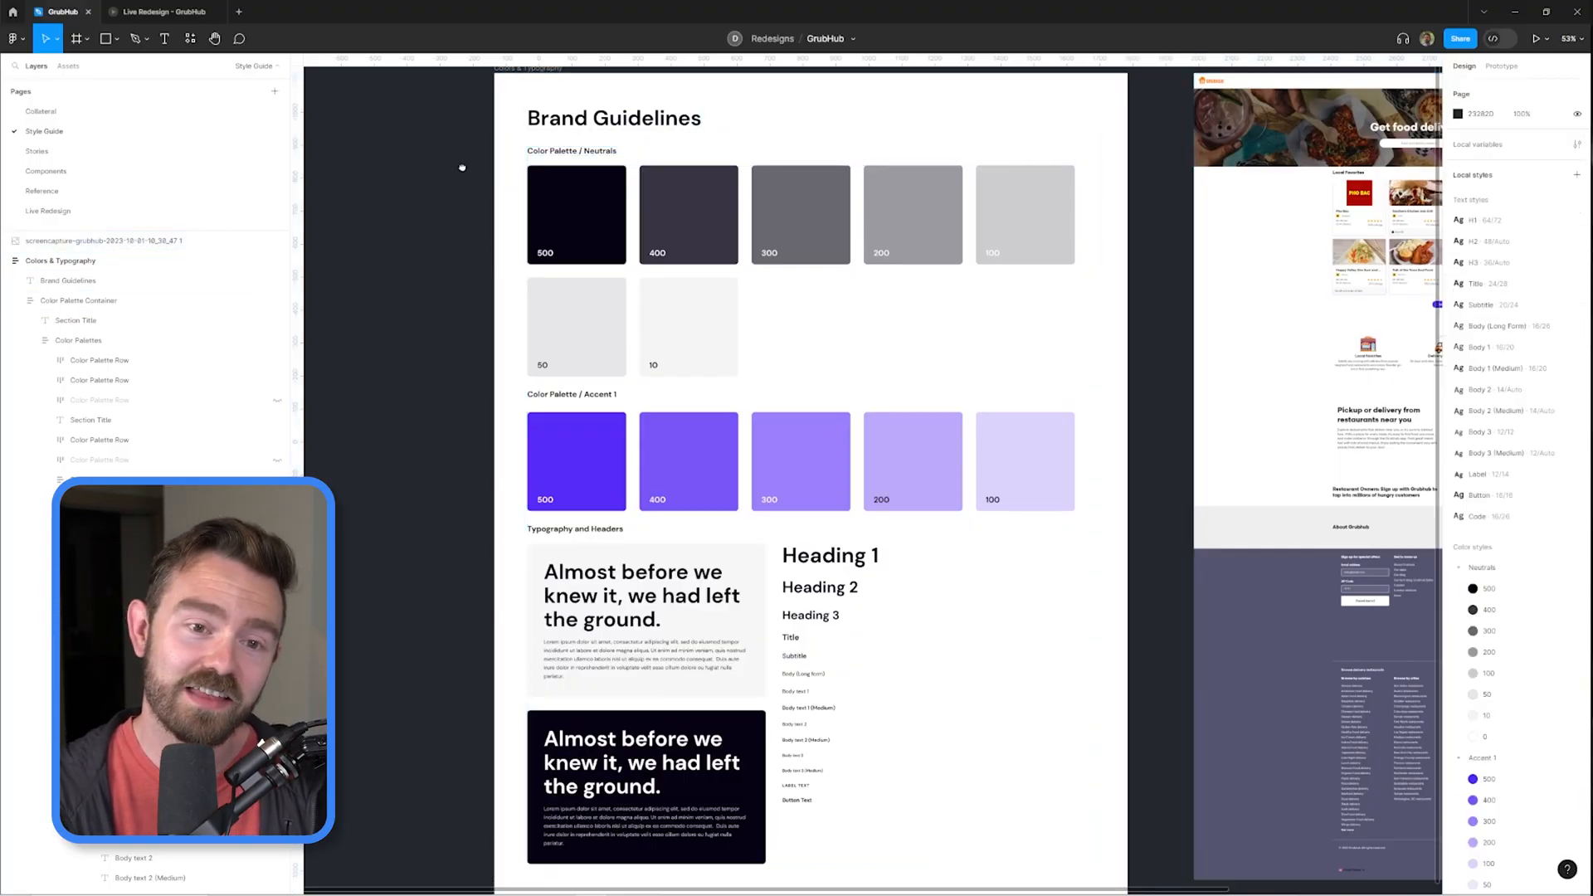
scroll(463, 166, "up", 1)
left_click_drag(1265, 229, 1103, 237)
left_click_drag(1157, 330, 921, 380)
scroll(1133, 239, "up", 6)
scroll(1129, 238, "up", 1)
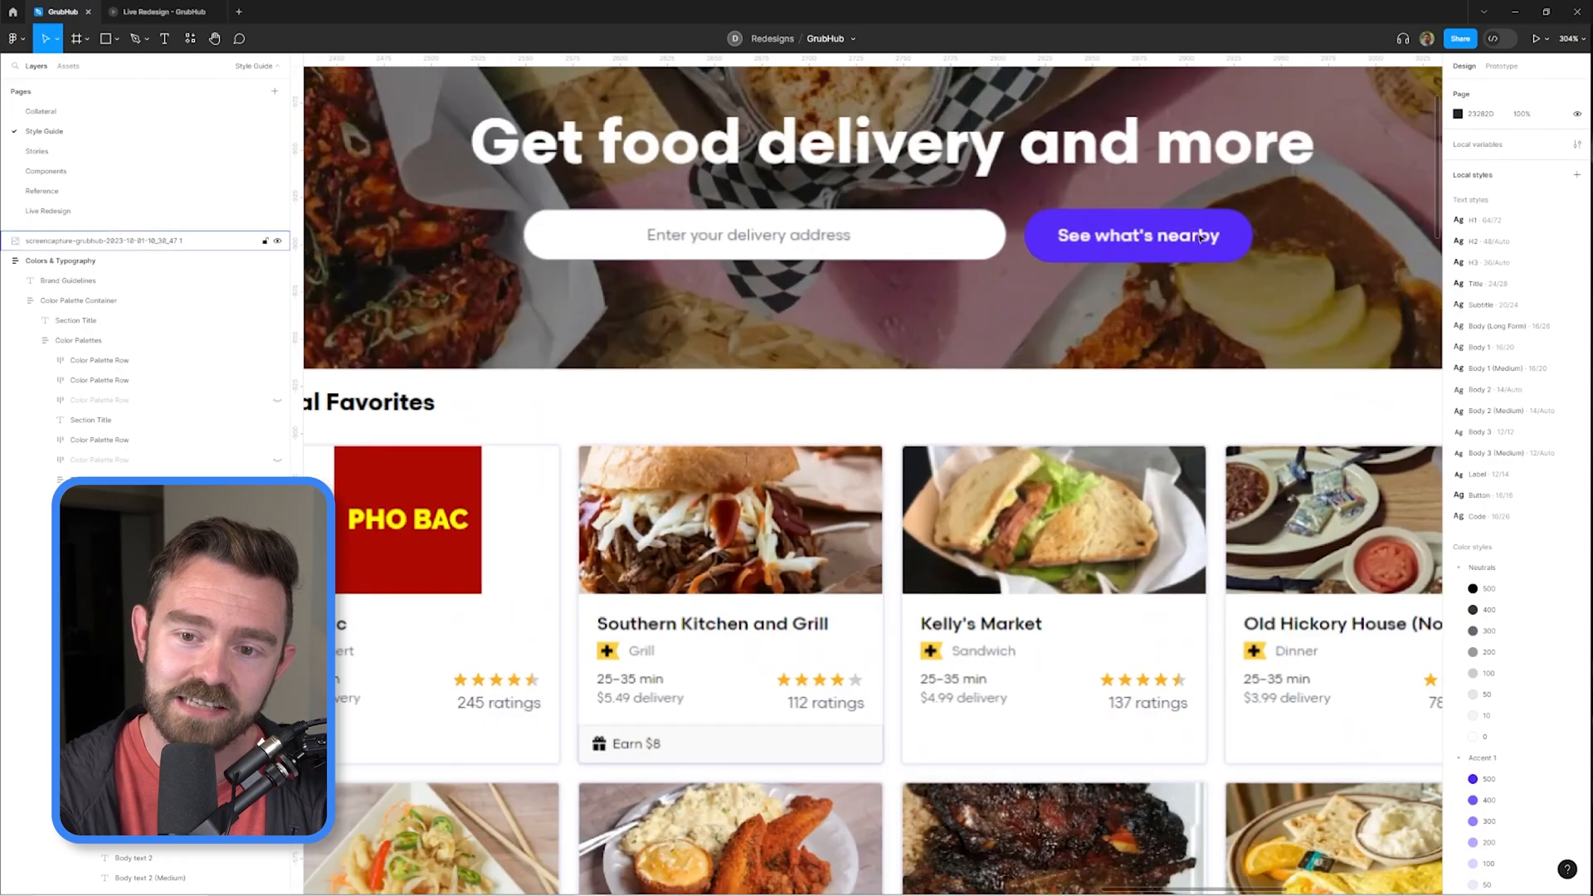
scroll(1128, 238, "down", 5)
left_click_drag(578, 408, 954, 373)
left_click_drag(776, 521, 1198, 288)
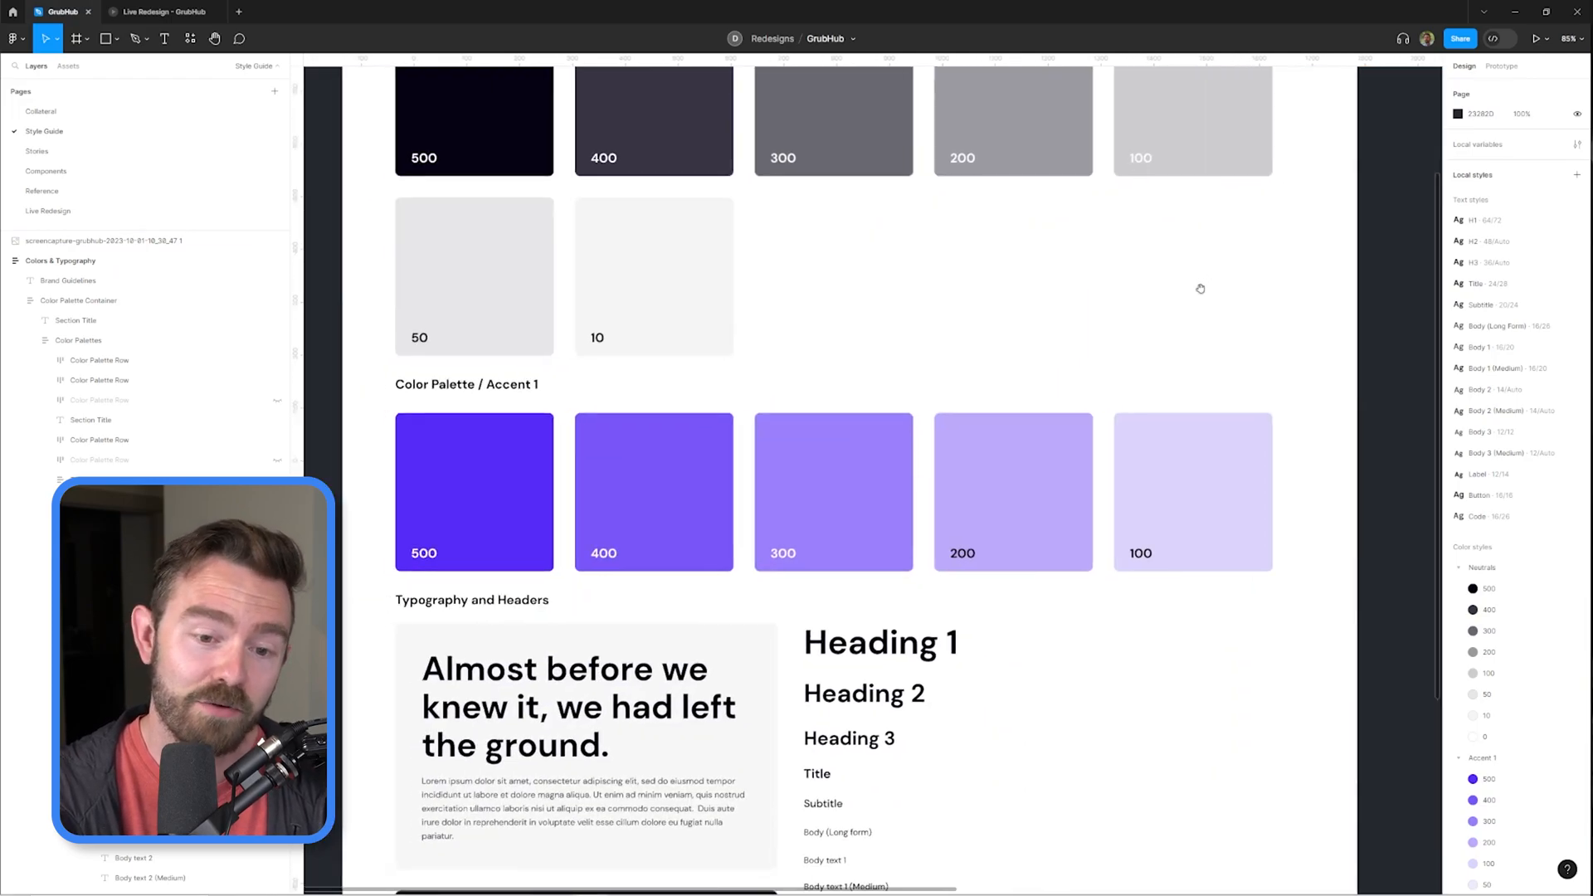
Review the typography and header samples in the brand guidelines and the "As a user, I want to..." story list.
scroll(1200, 289, "down", 2)
left_click_drag(788, 625, 714, 483)
scroll(715, 484, "up", 3)
scroll(713, 484, "down", 4)
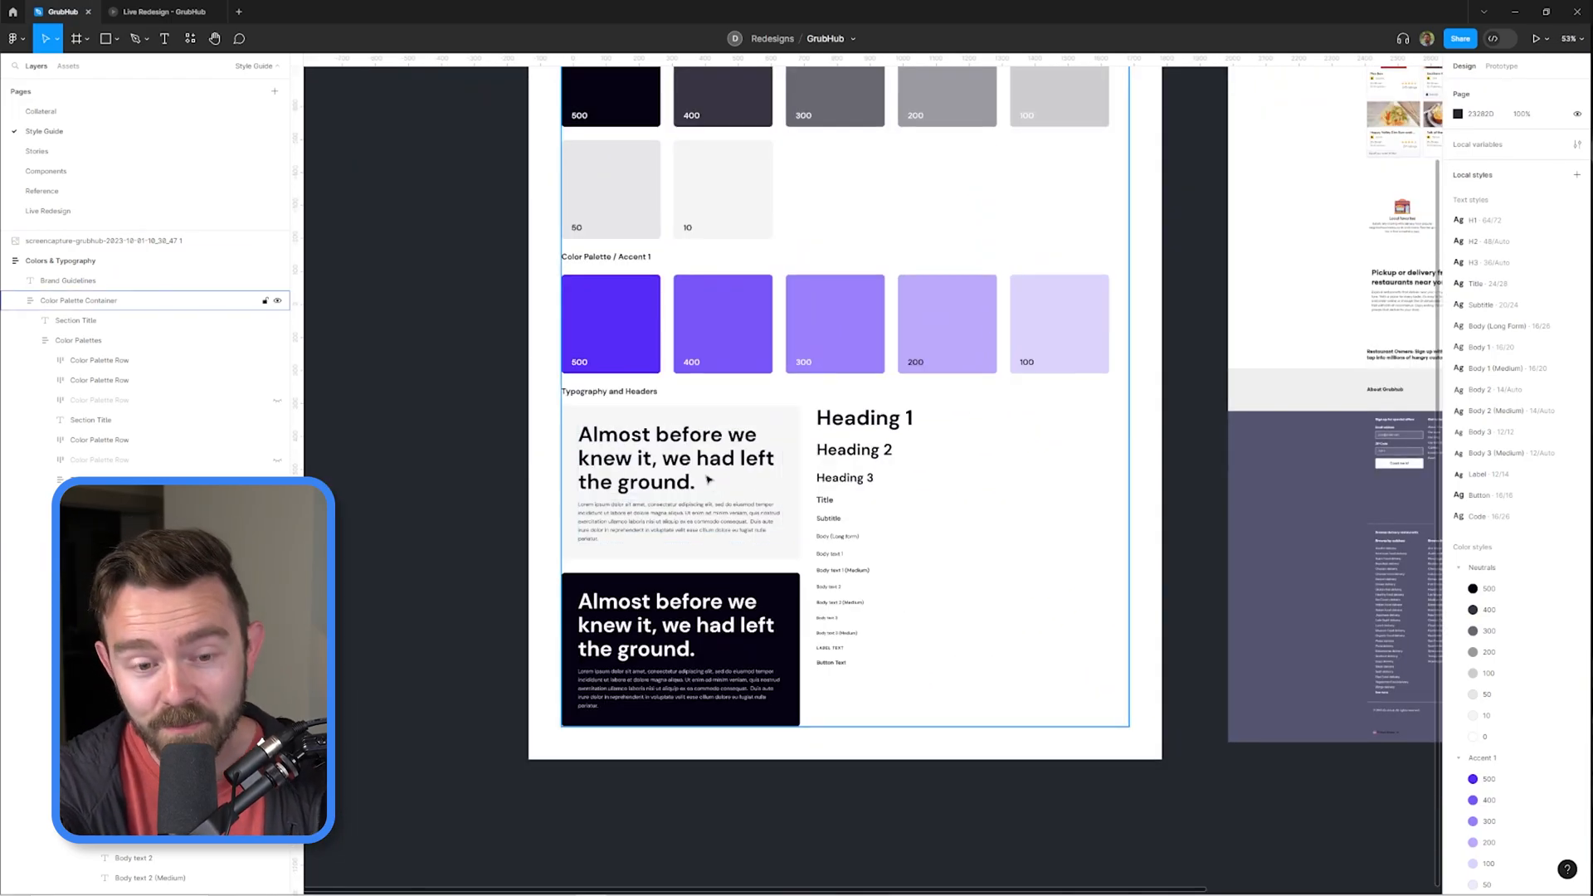
scroll(738, 487, "up", 4)
left_click_drag(705, 480, 768, 410)
scroll(708, 473, "down", 2)
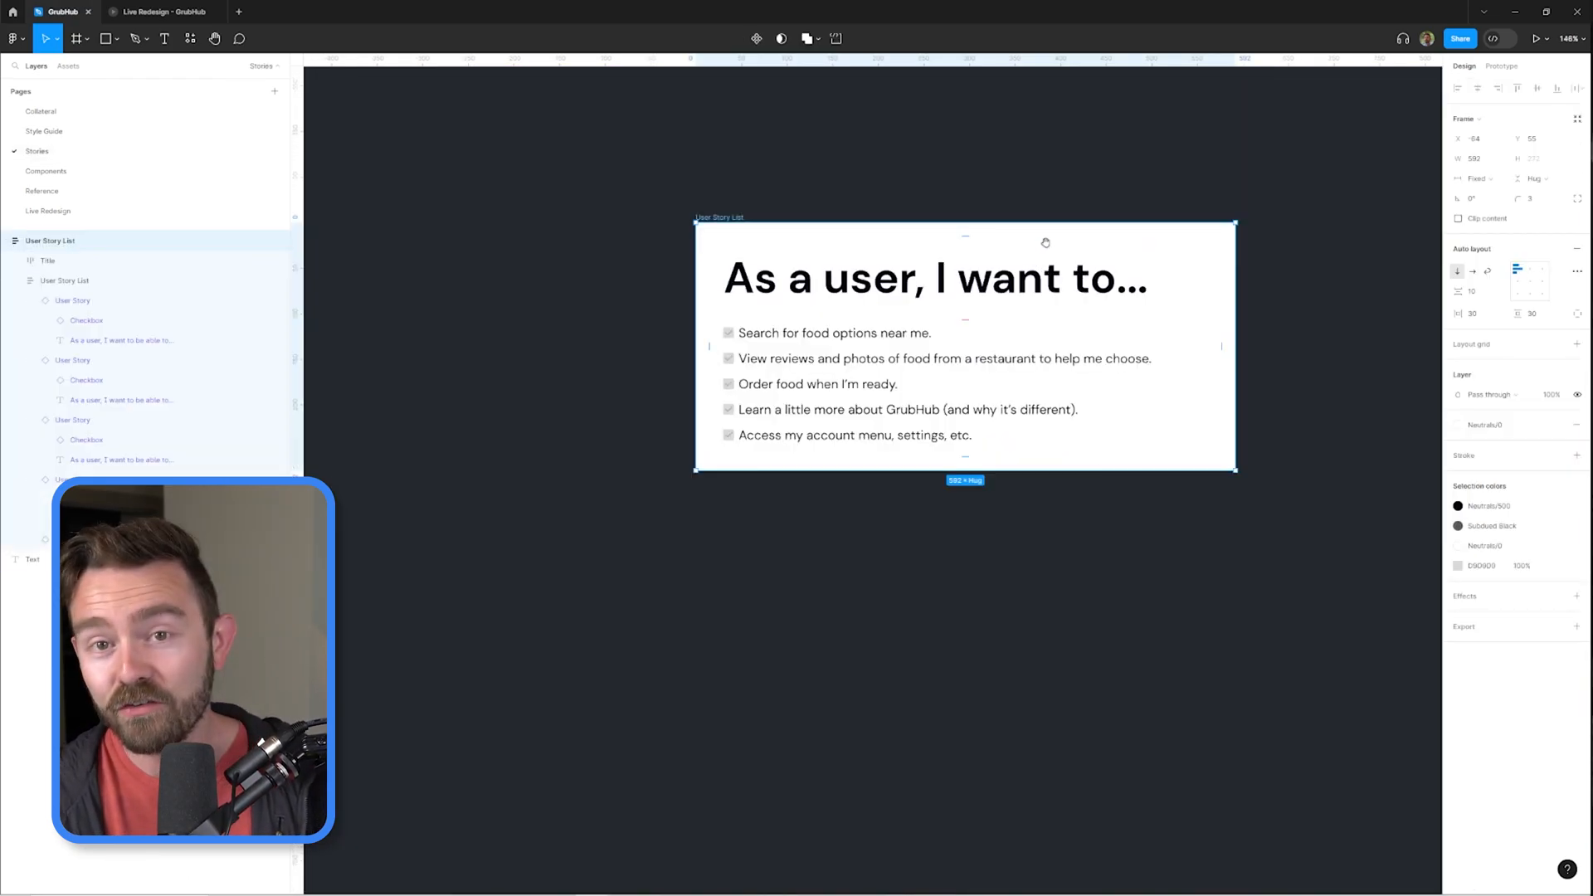
left_click_drag(1012, 186, 887, 217)
scroll(820, 414, "up", 2)
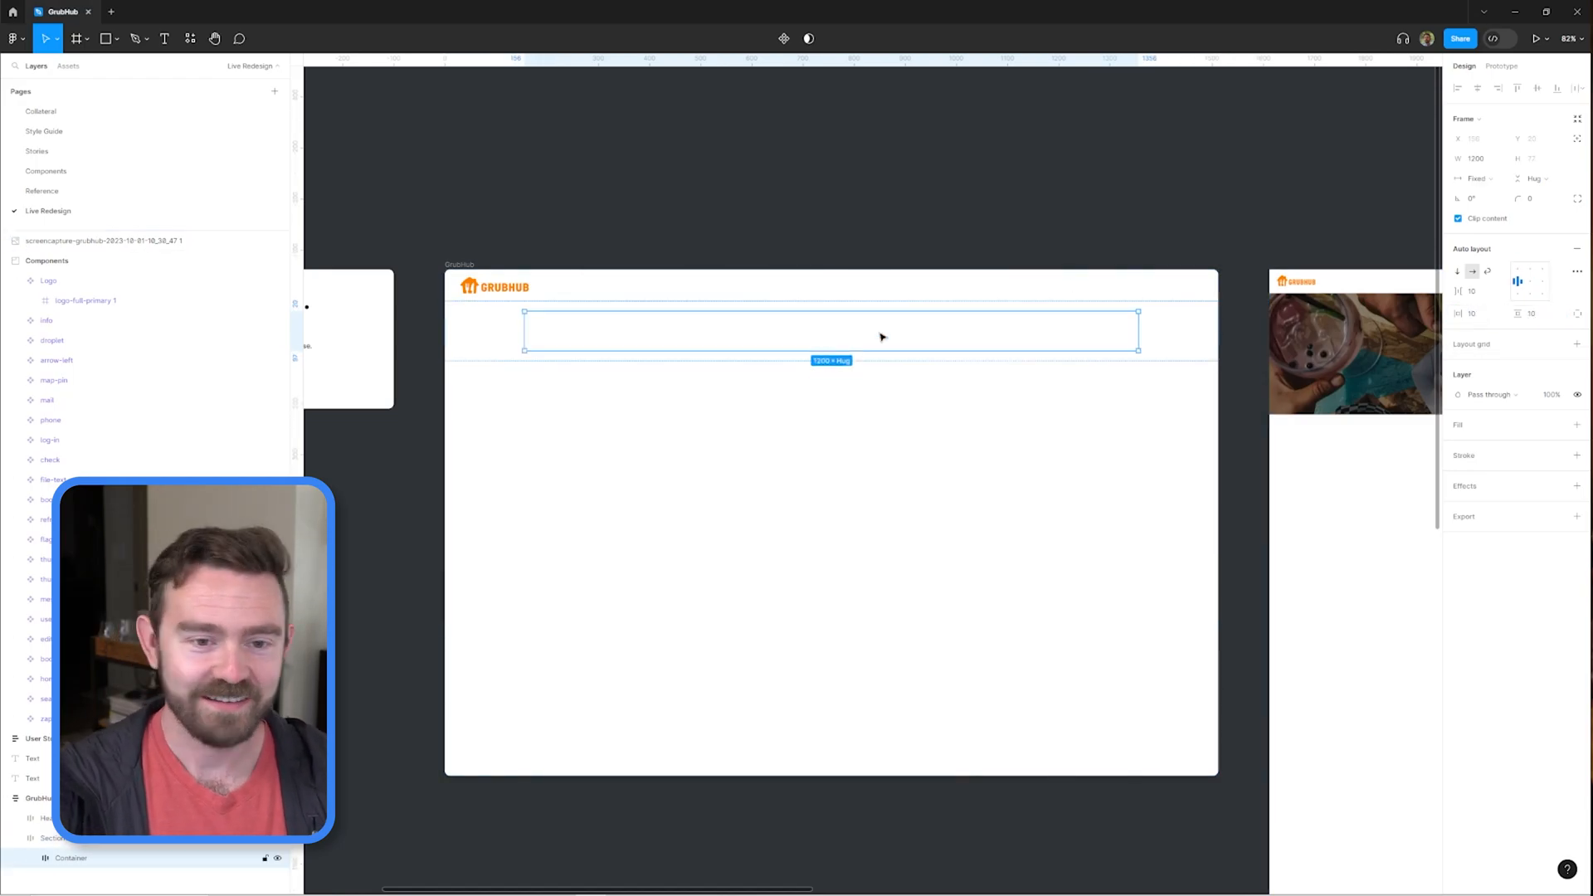
Add the heading "Get food delivery and more" to the hero container and nest the header logo in its own container.
left_click(609, 339)
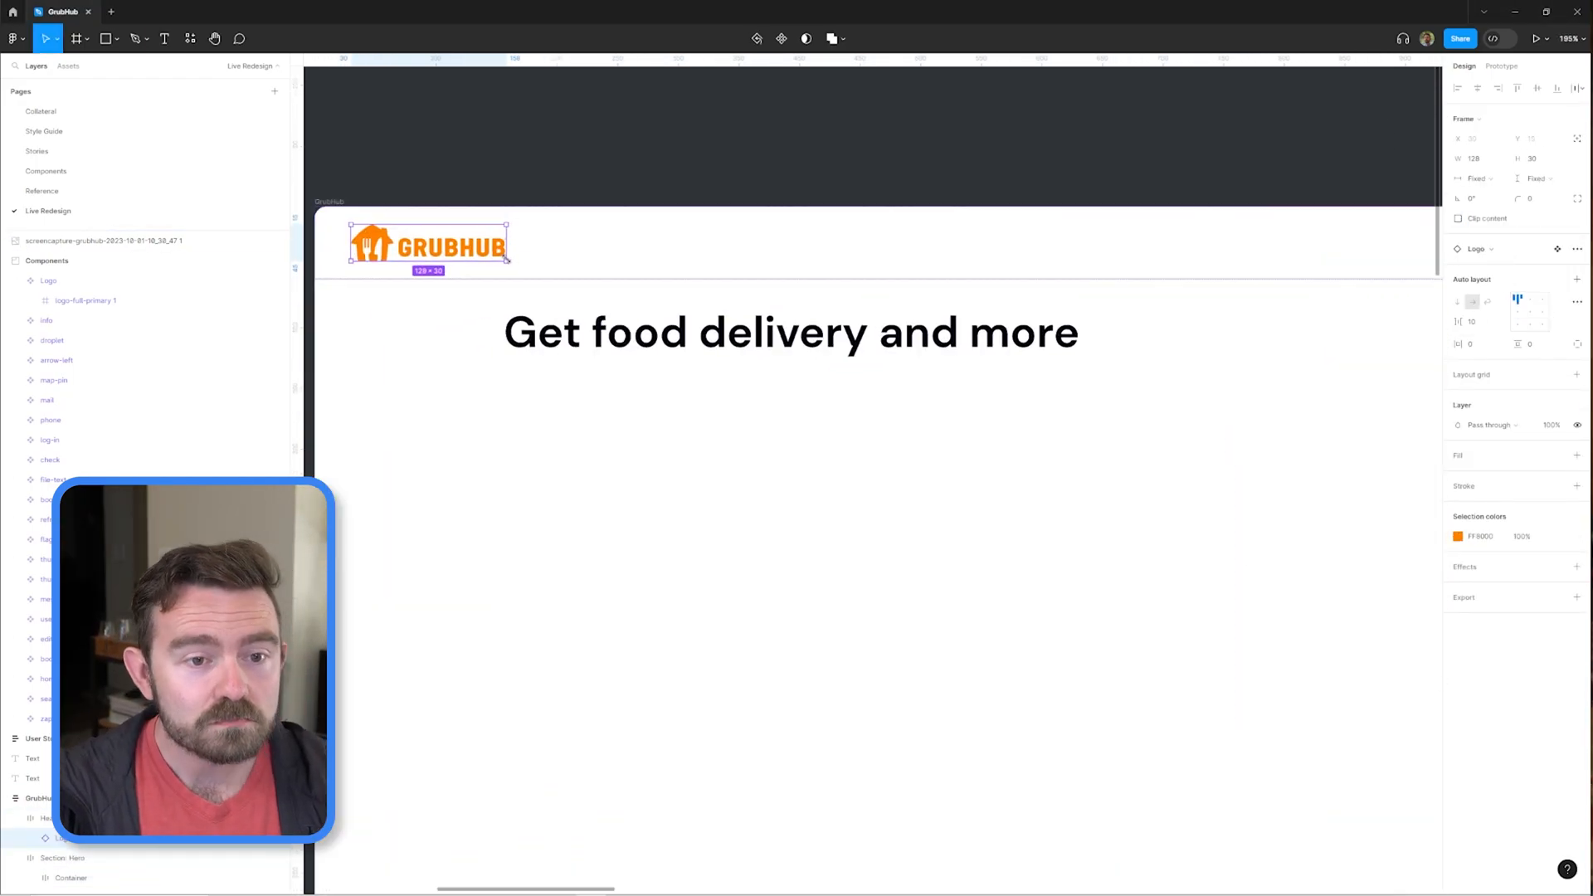
double_click(575, 303)
key("Escape")
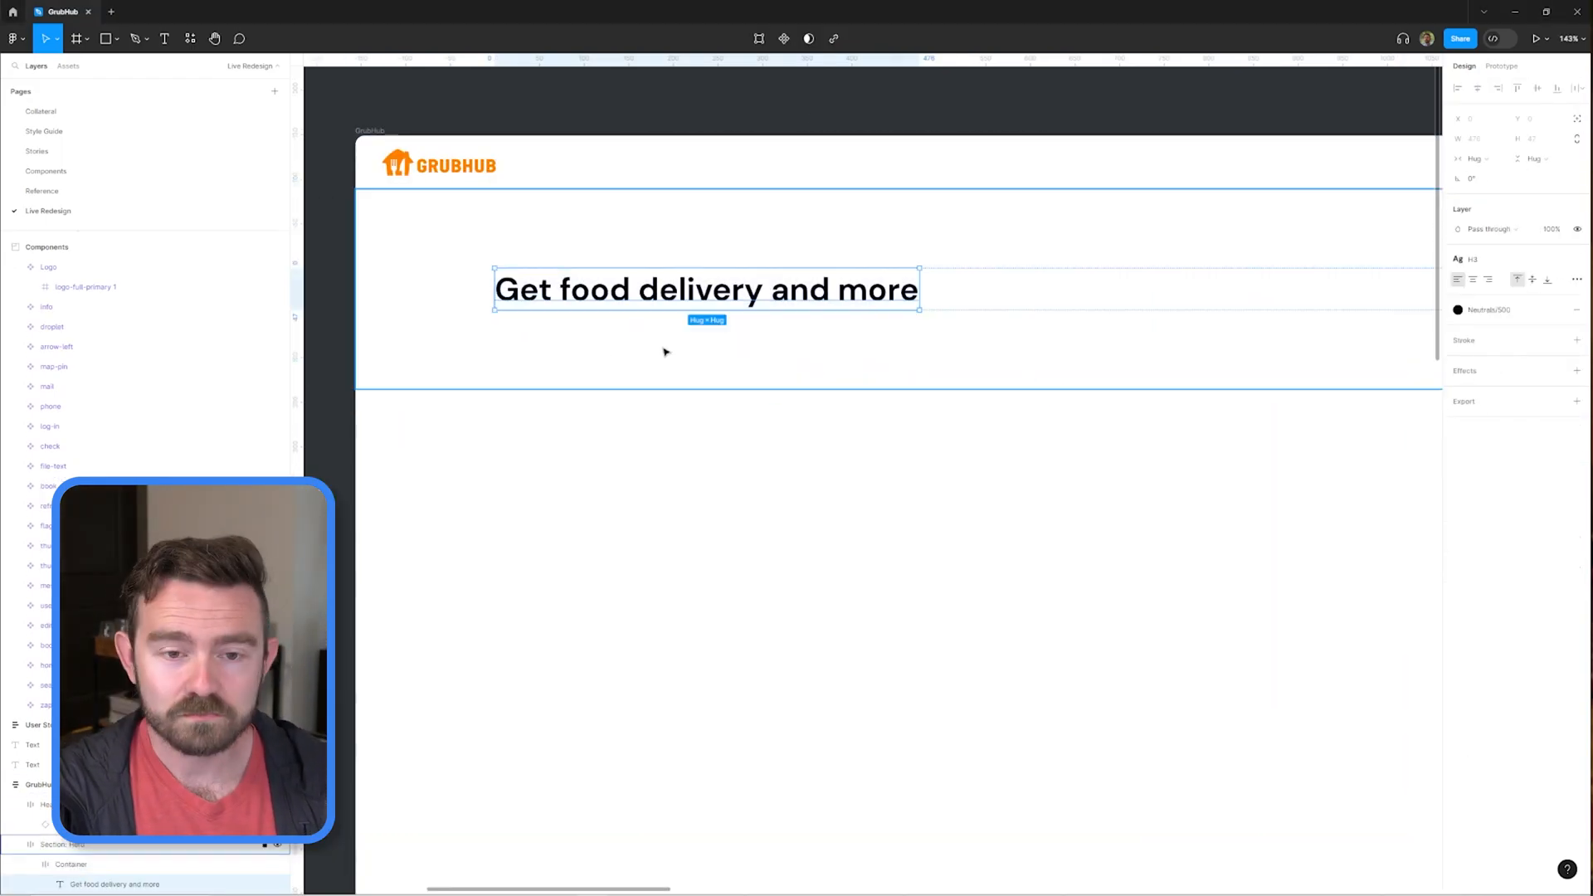
key("ctrl+d")
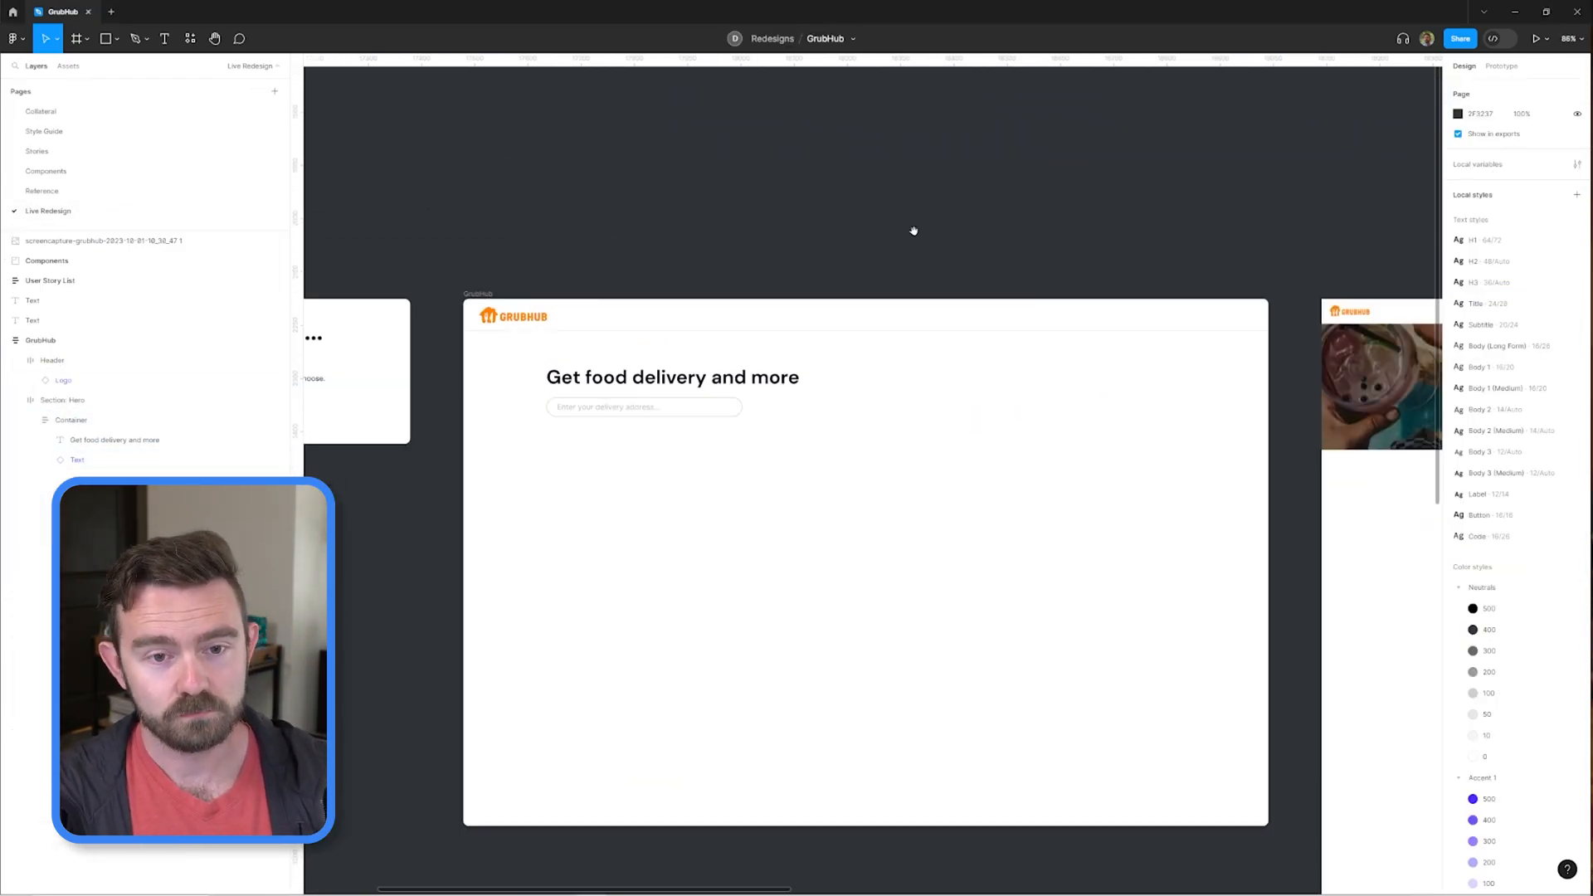
double_click(81, 381)
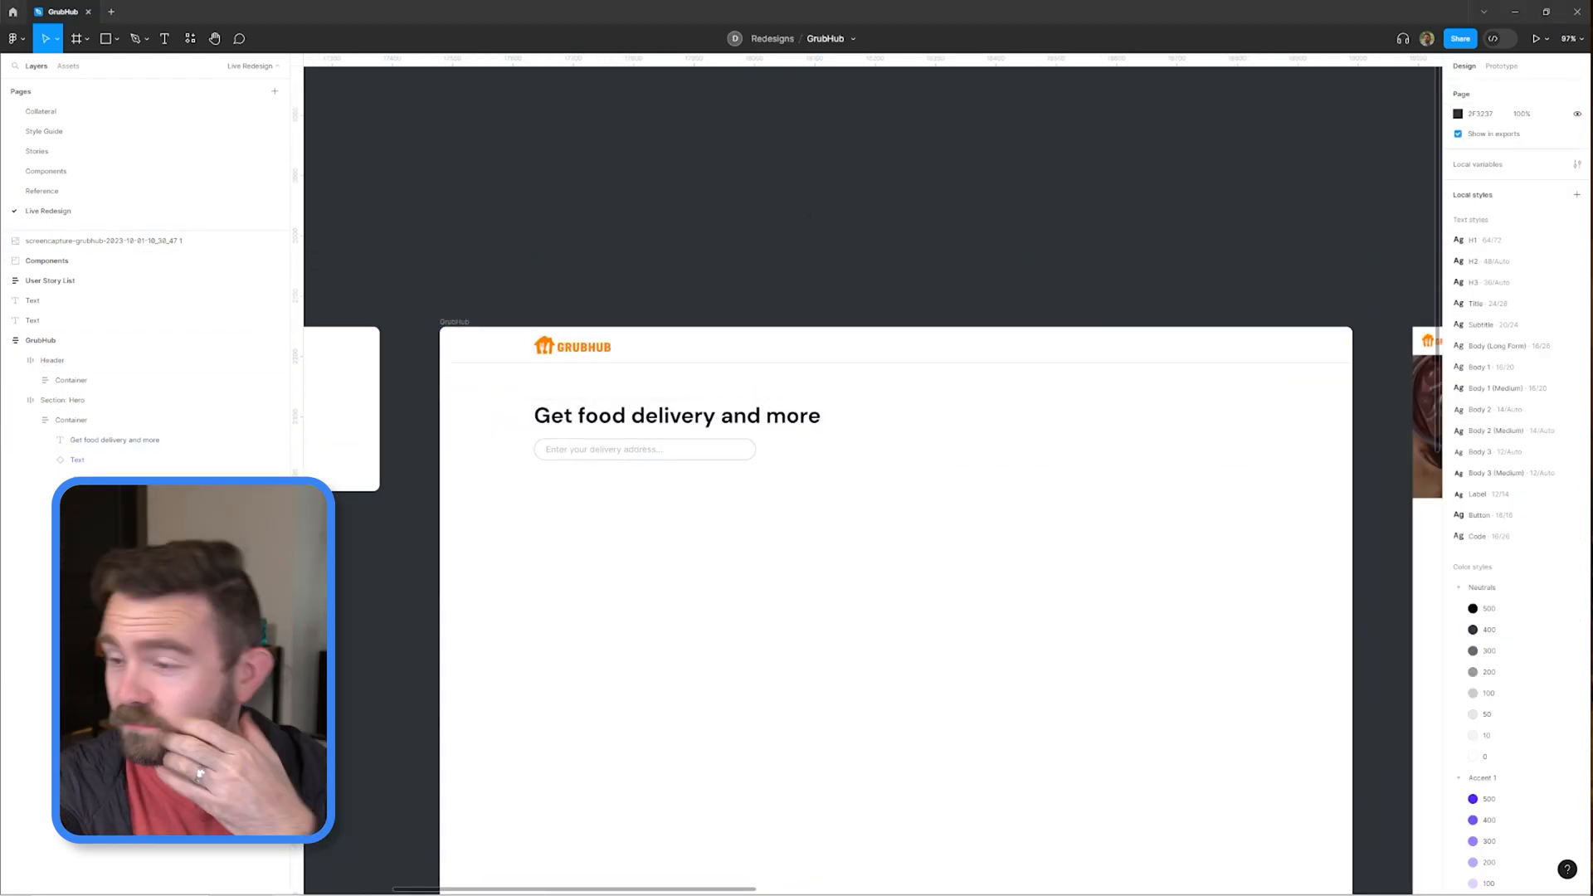
Fill the hero section with an Unsplash image found by searching for "fast food".
left_click(896, 390)
key("ctrl+/")
type("unsplash")
key("Return")
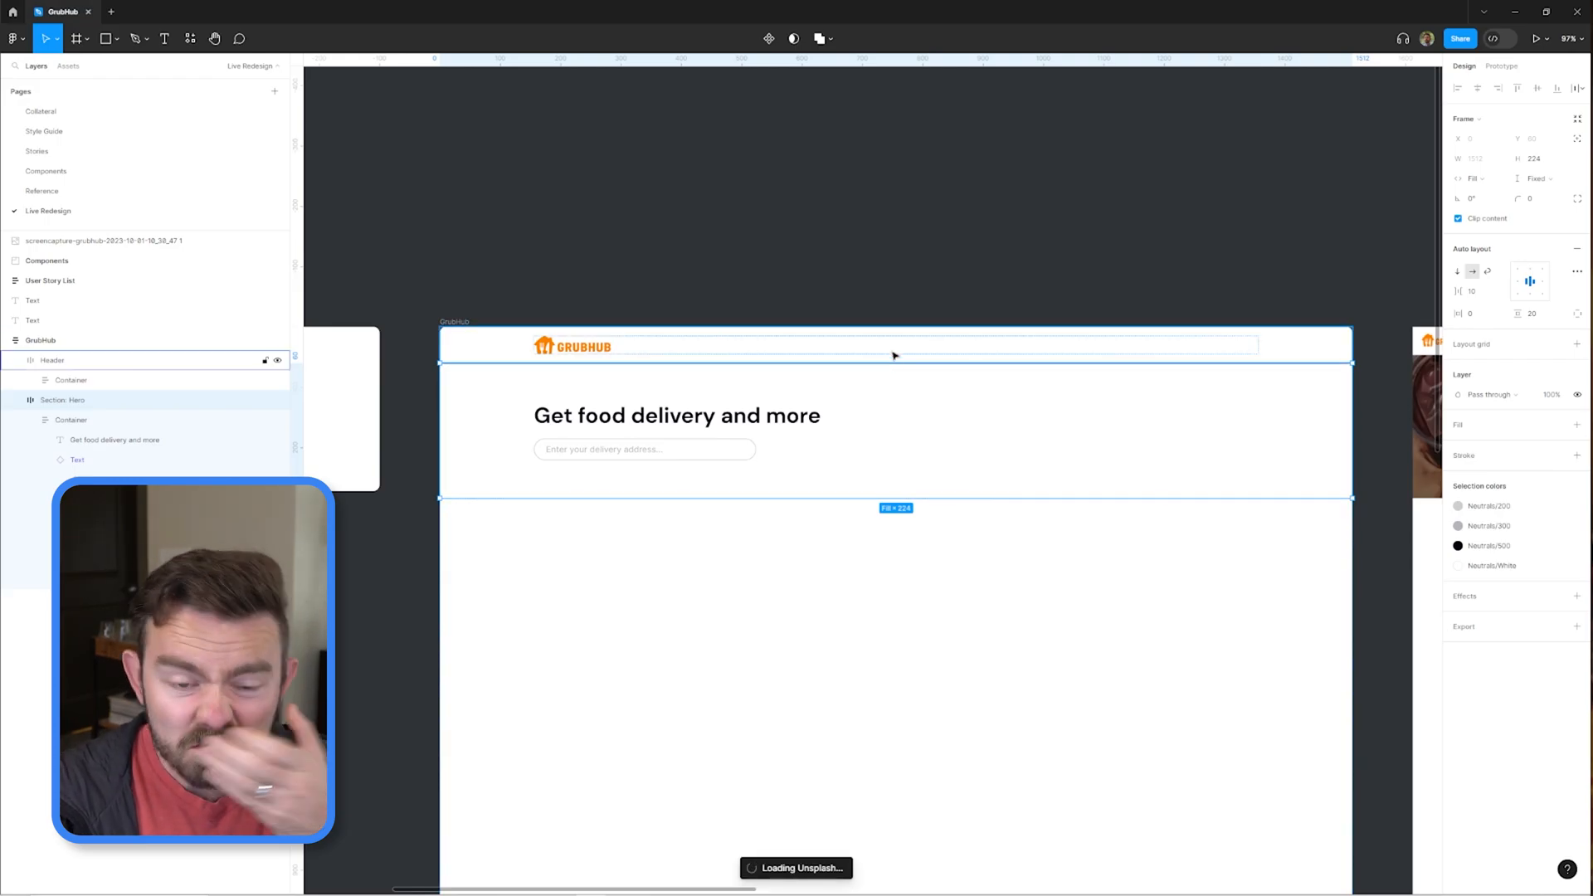
left_click_drag(323, 142, 298, 140)
left_click(337, 163)
type("fast food")
key("Return")
scroll(301, 390, "down", 3)
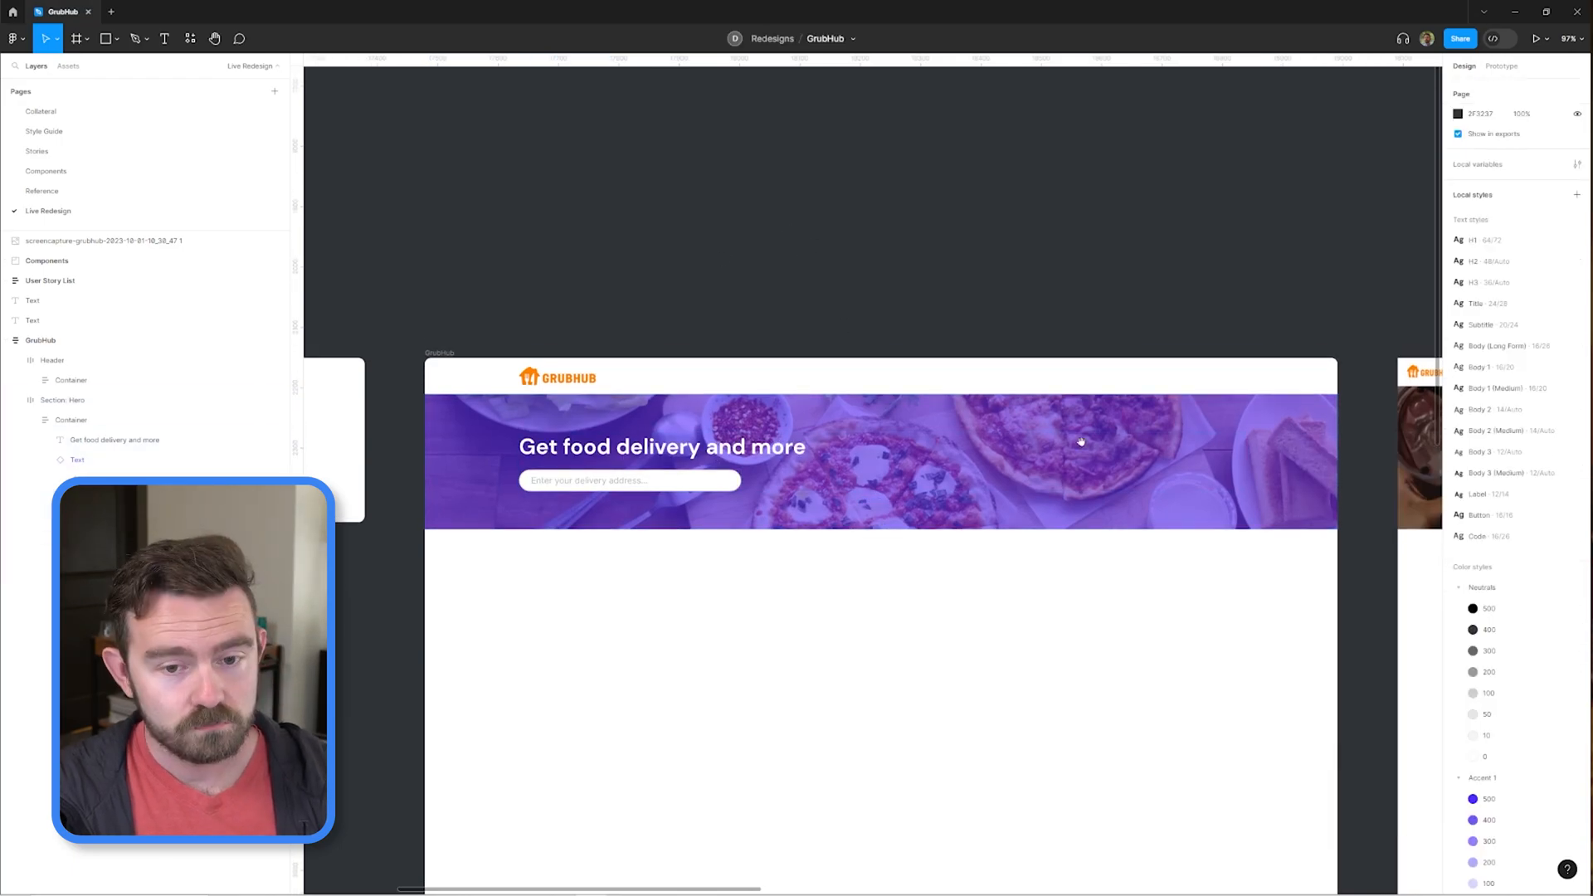
Change the text style and color of the header's Sign In button label.
scroll(706, 384, "up", 2)
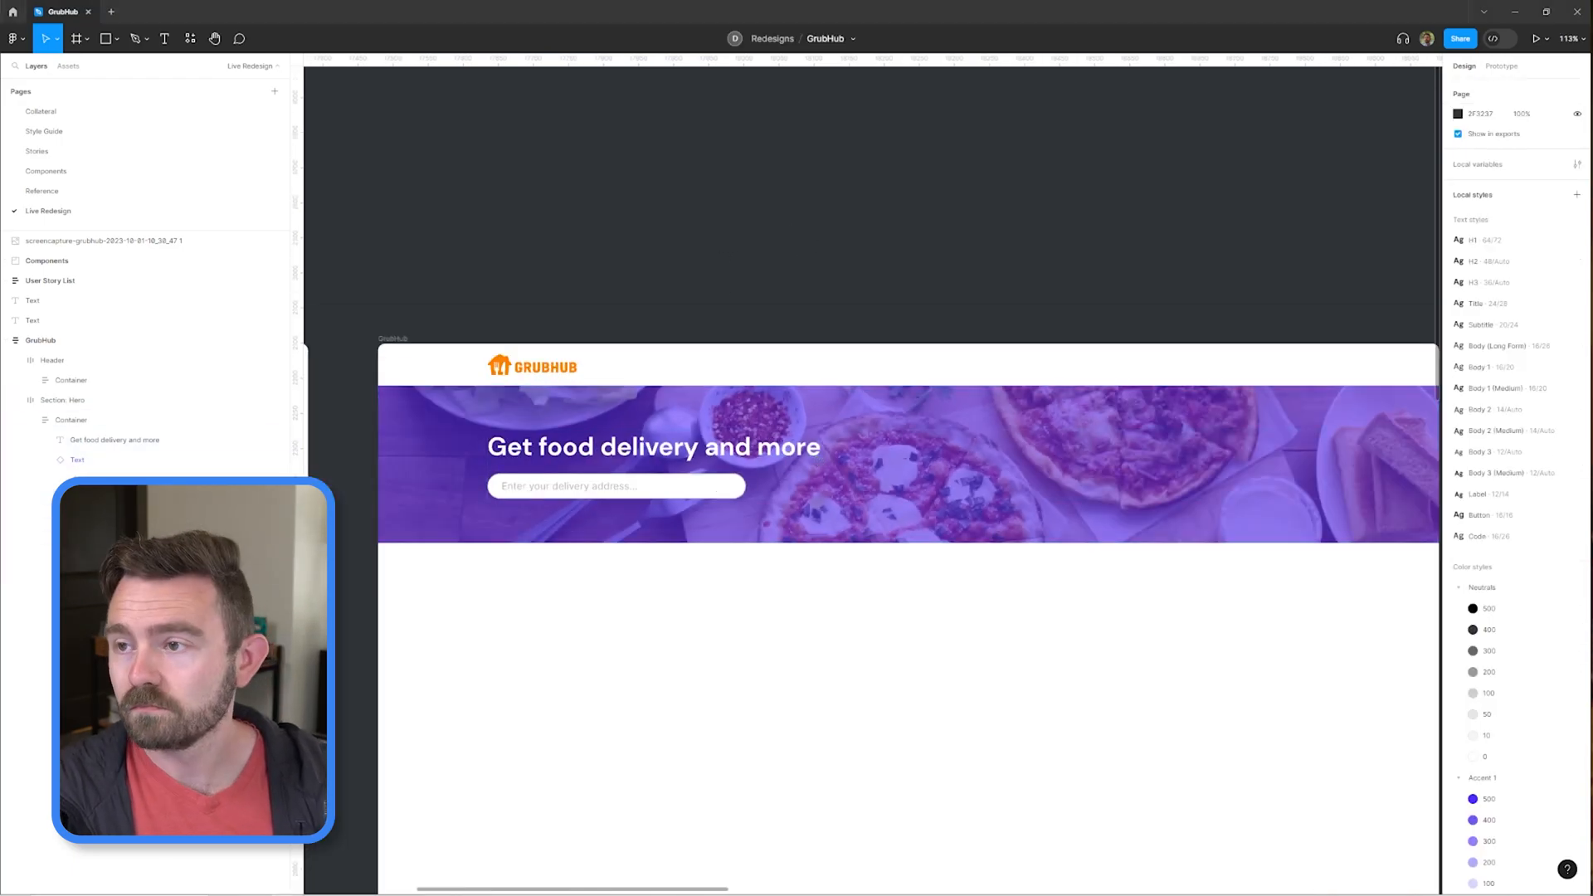
scroll(1027, 210, "down", 1)
scroll(1027, 210, "right", 1)
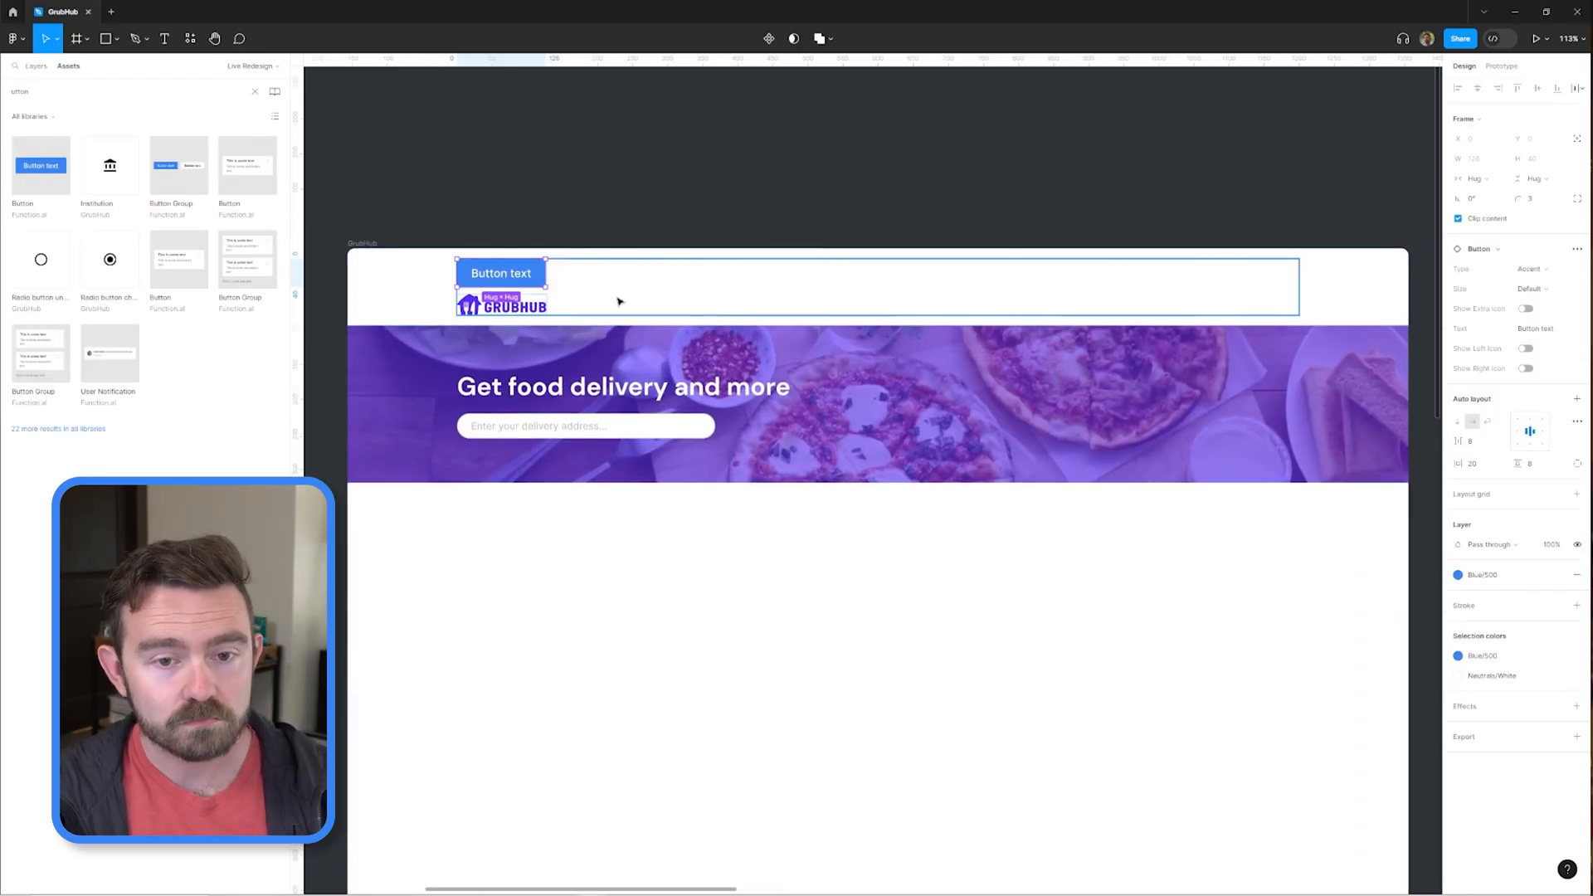
left_click_drag(619, 298, 1079, 274)
scroll(1203, 266, "up", 3)
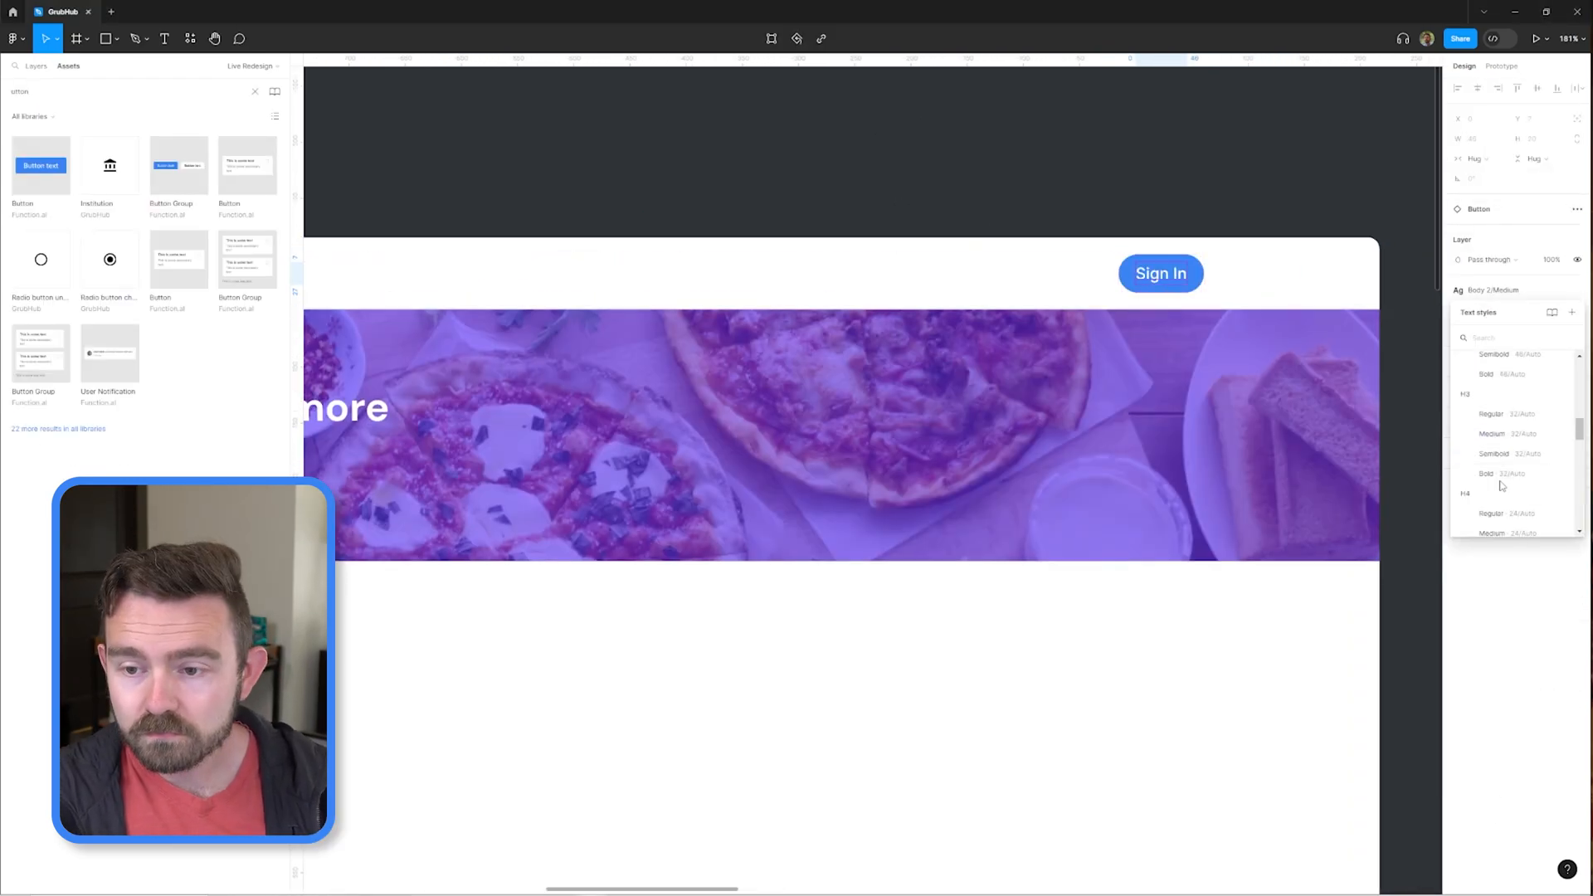
left_click(1499, 482)
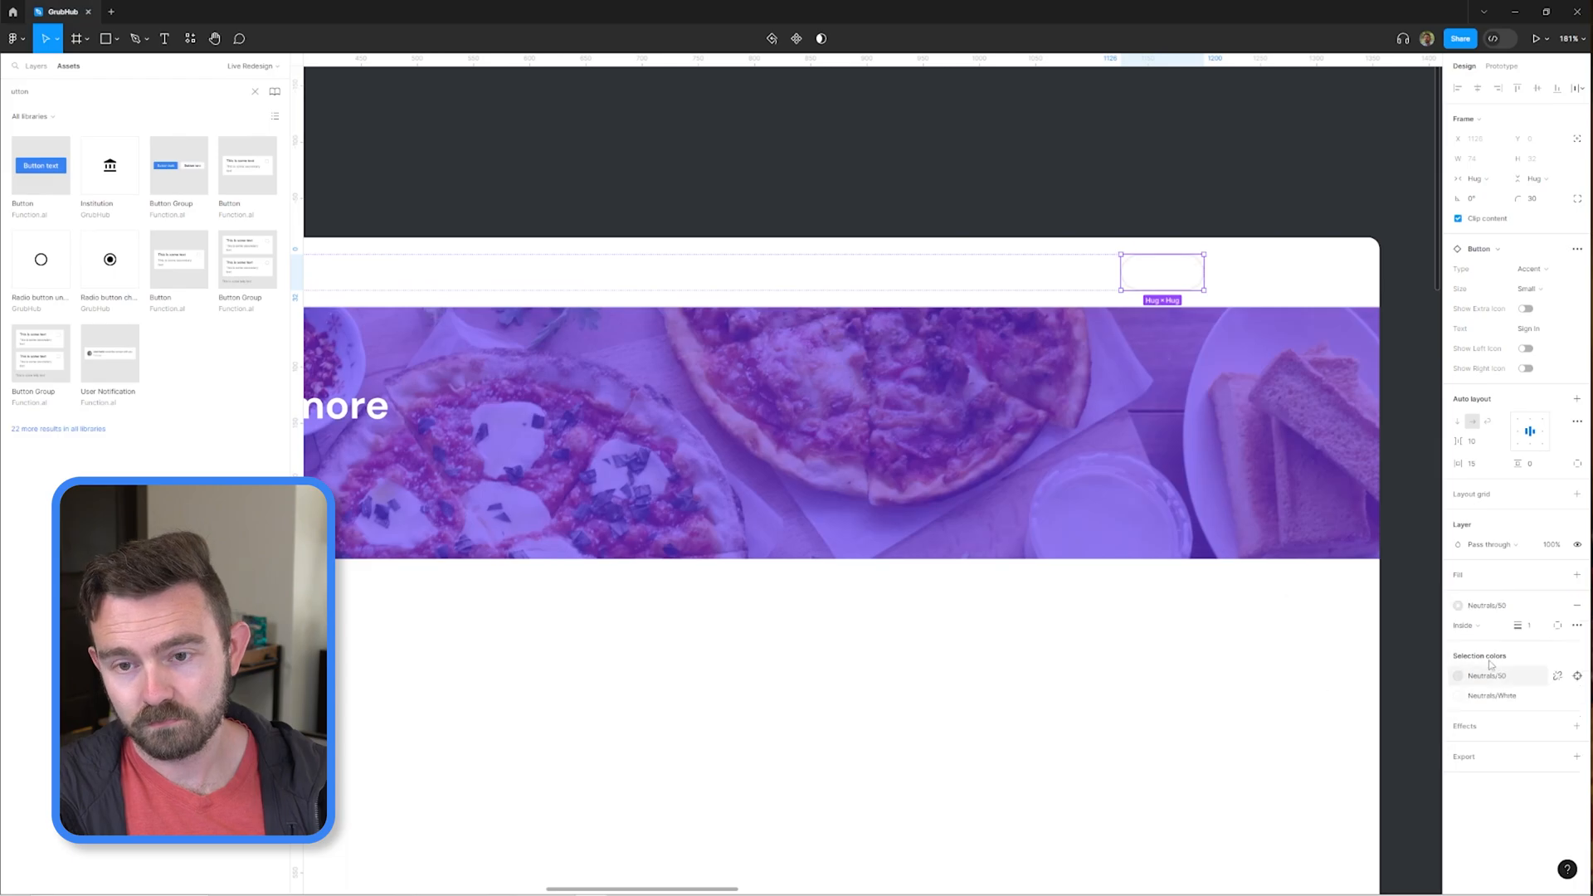
left_click(1458, 696)
left_click(1344, 638)
key("Escape")
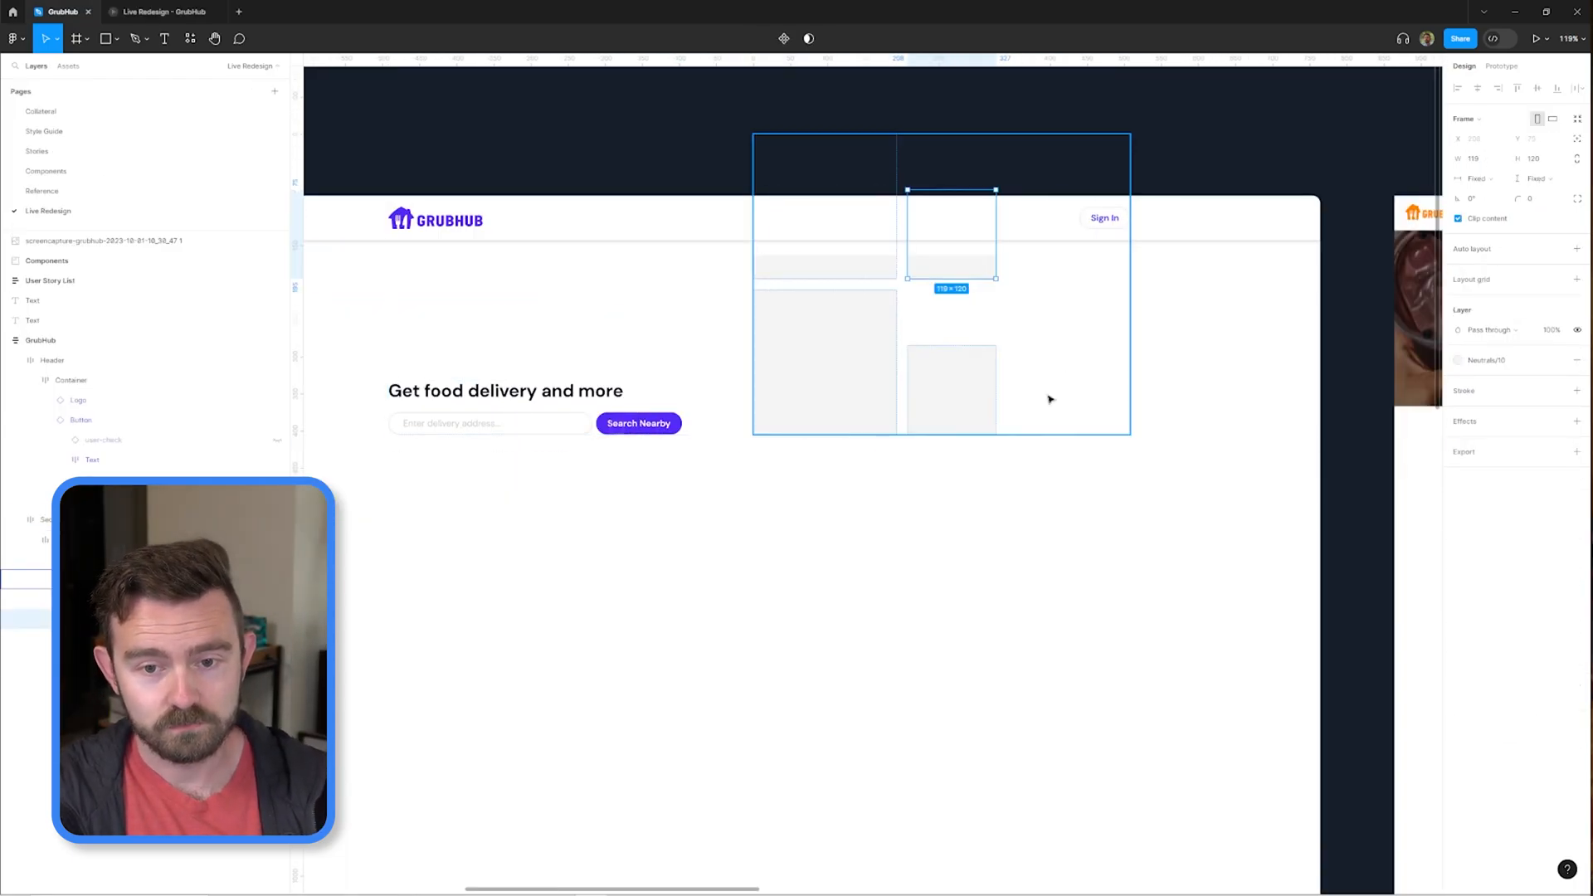
Inspect the placeholder tiles in the hero's image composition and close the Content Reel plugin.
left_click(1182, 389)
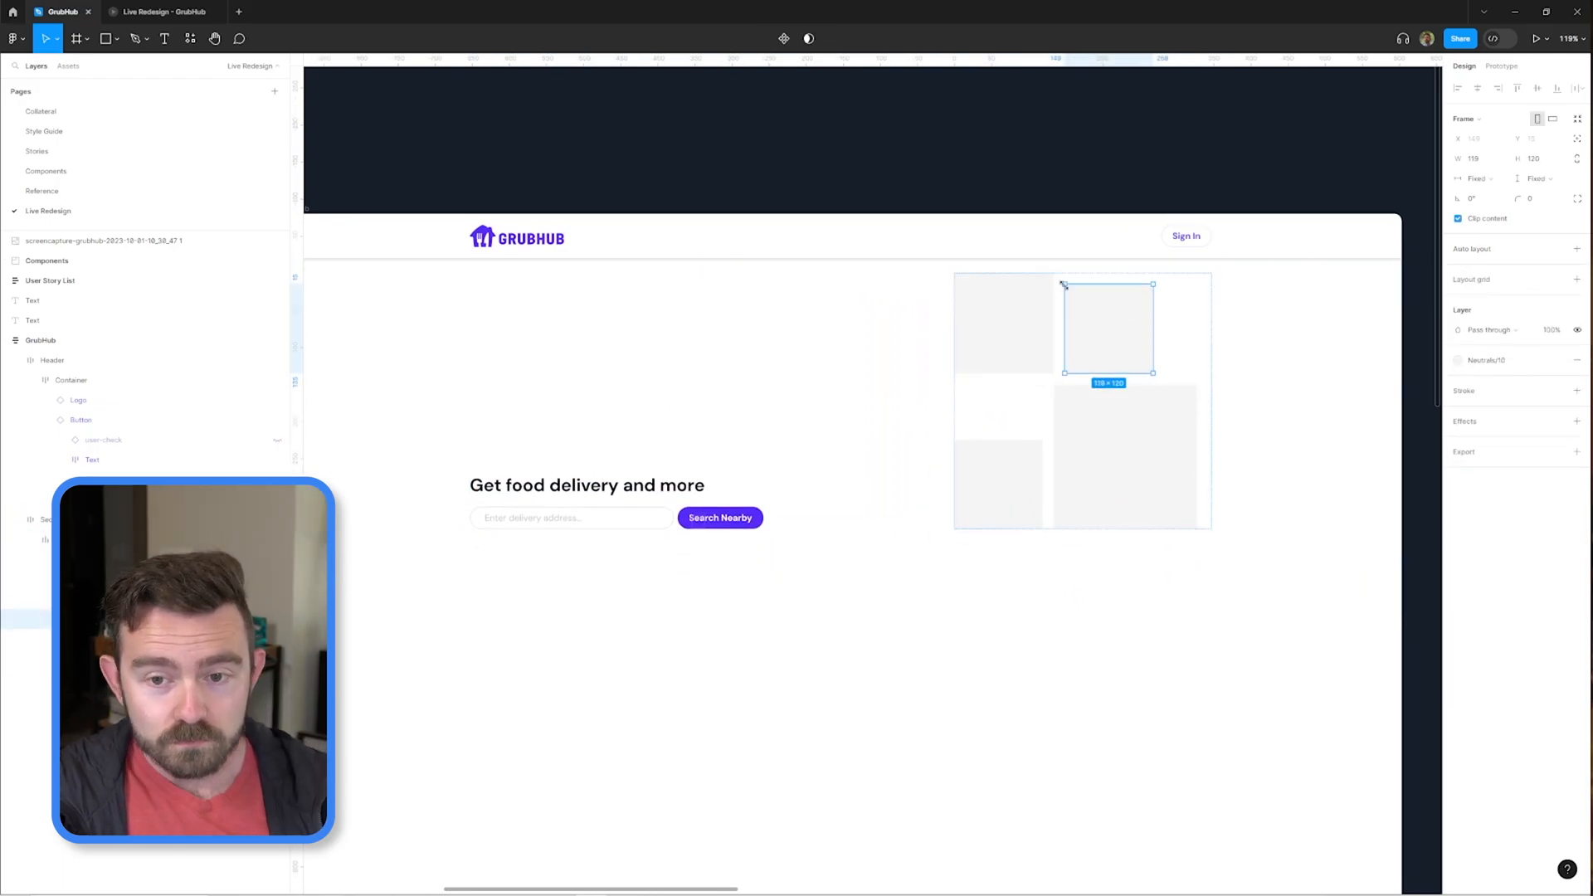
left_click(1142, 444)
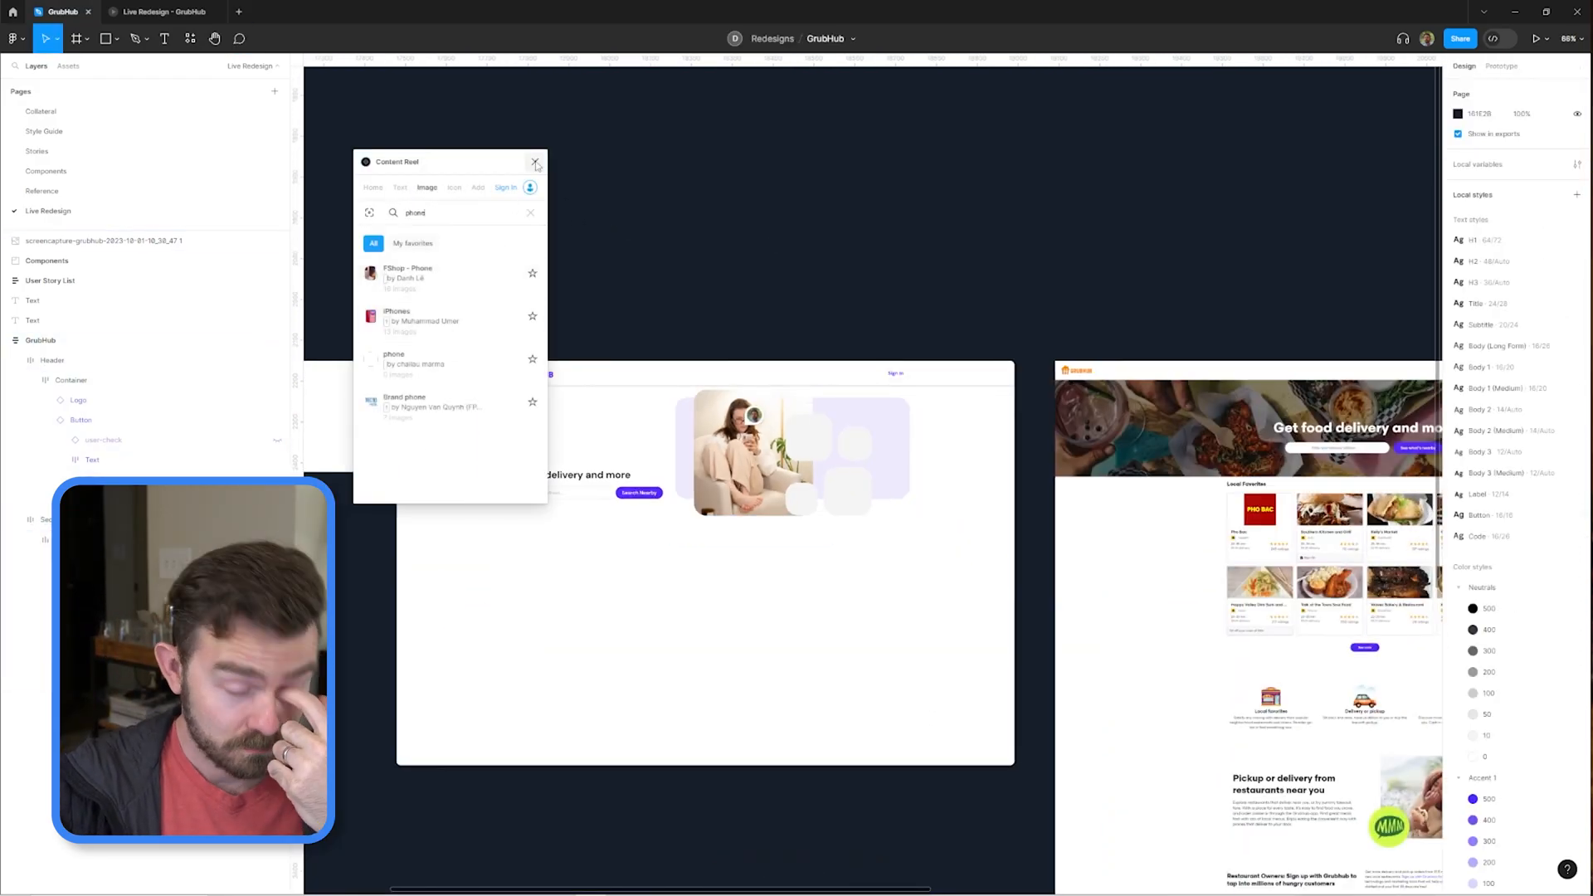
left_click(535, 163)
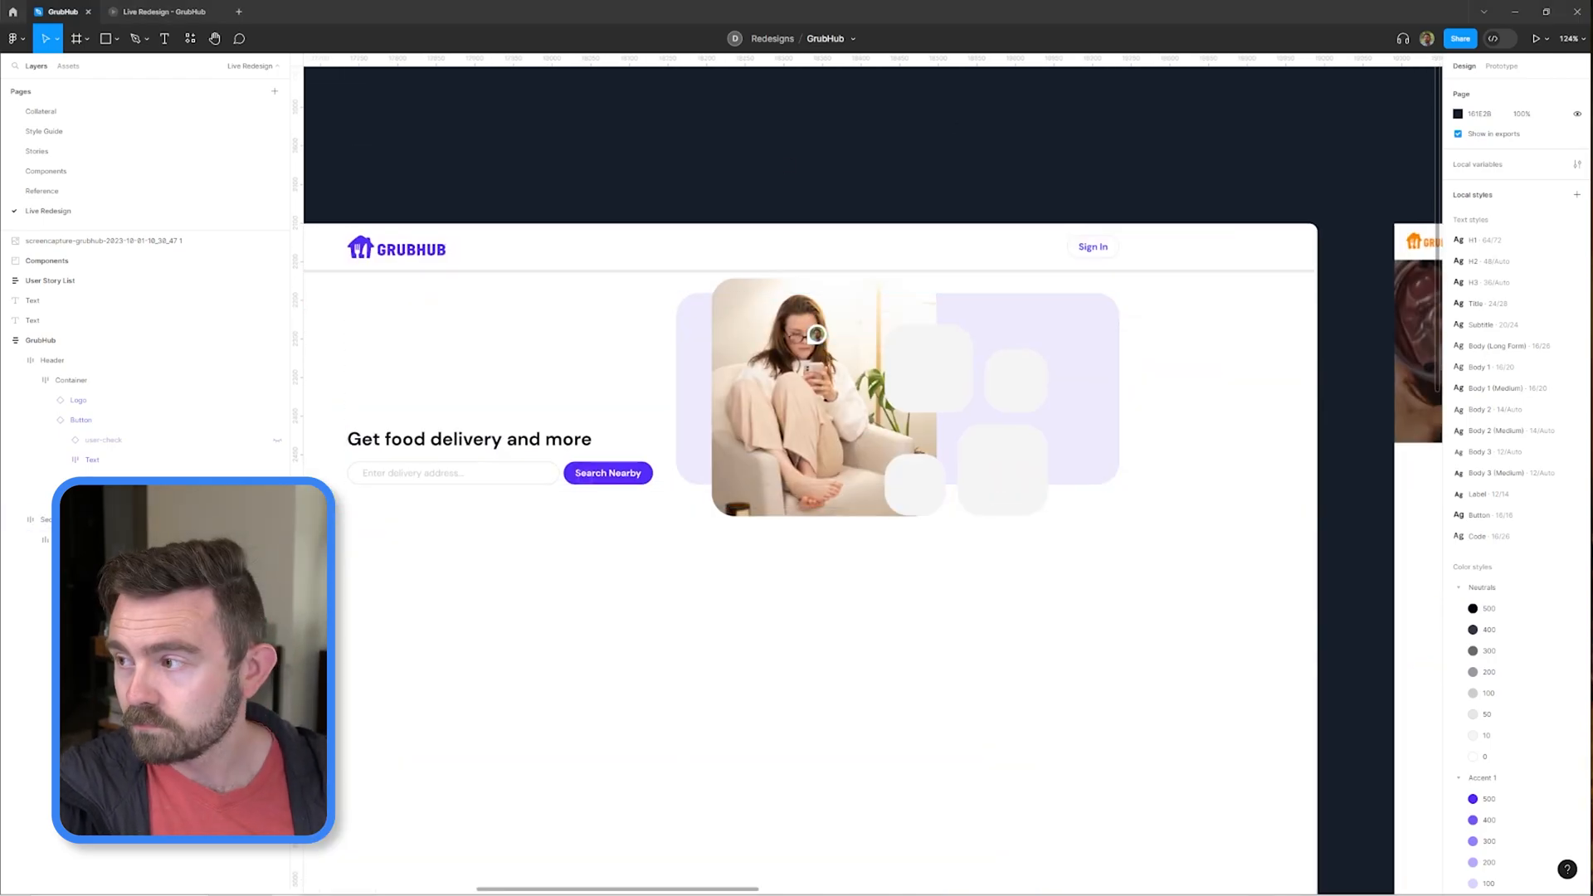
left_click(934, 364)
scroll(934, 364, "up", 3)
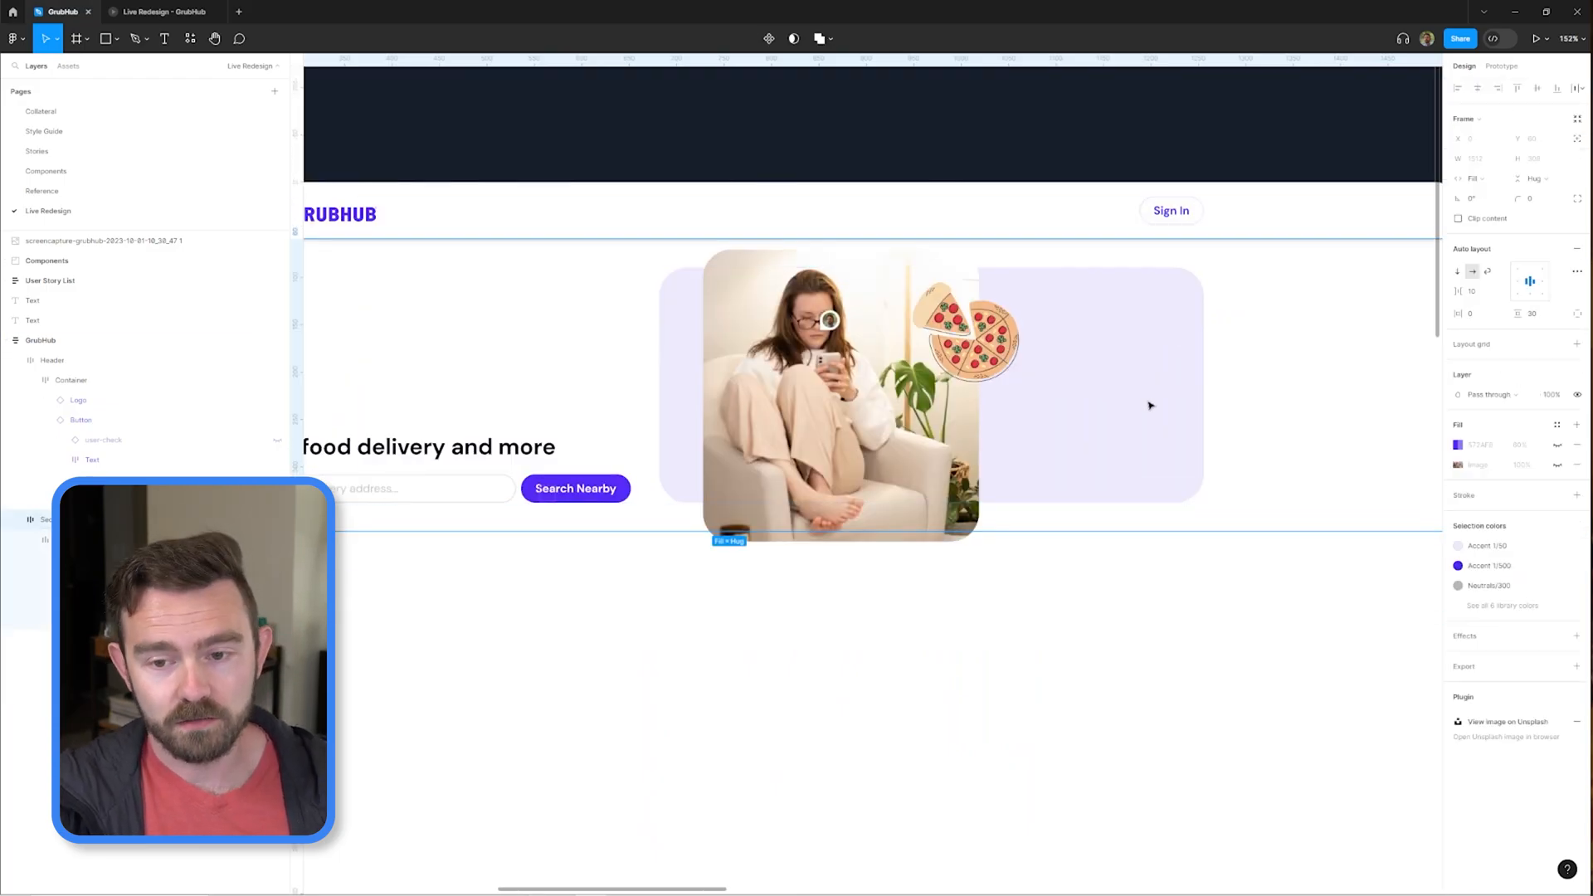
scroll(1149, 405, "down", 2)
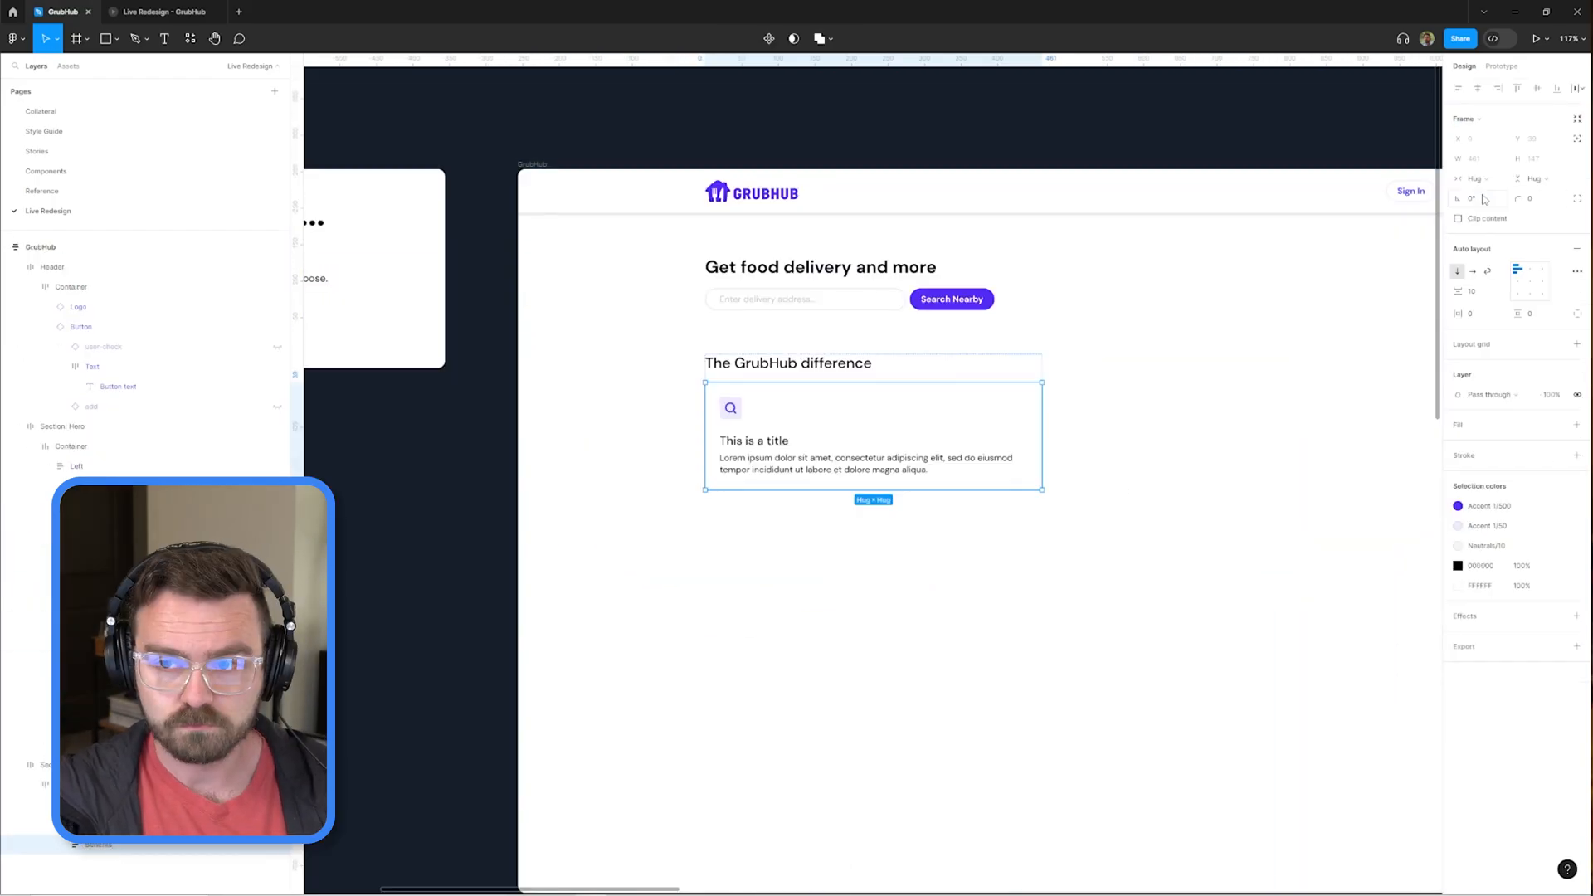
Delete the unneeded layer from the GrubHub difference section and set the auto layout spacing to 15.
left_click(86, 865)
left_click(86, 868)
key("Delete")
left_click(1473, 292)
type("15")
key("Return")
Duplicate the benefit card under "The GrubHub difference" to form a row of three cards.
key("ctrl+d")
key("ctrl+d")
key("ctrl+d")
scroll(871, 490, "up", 2)
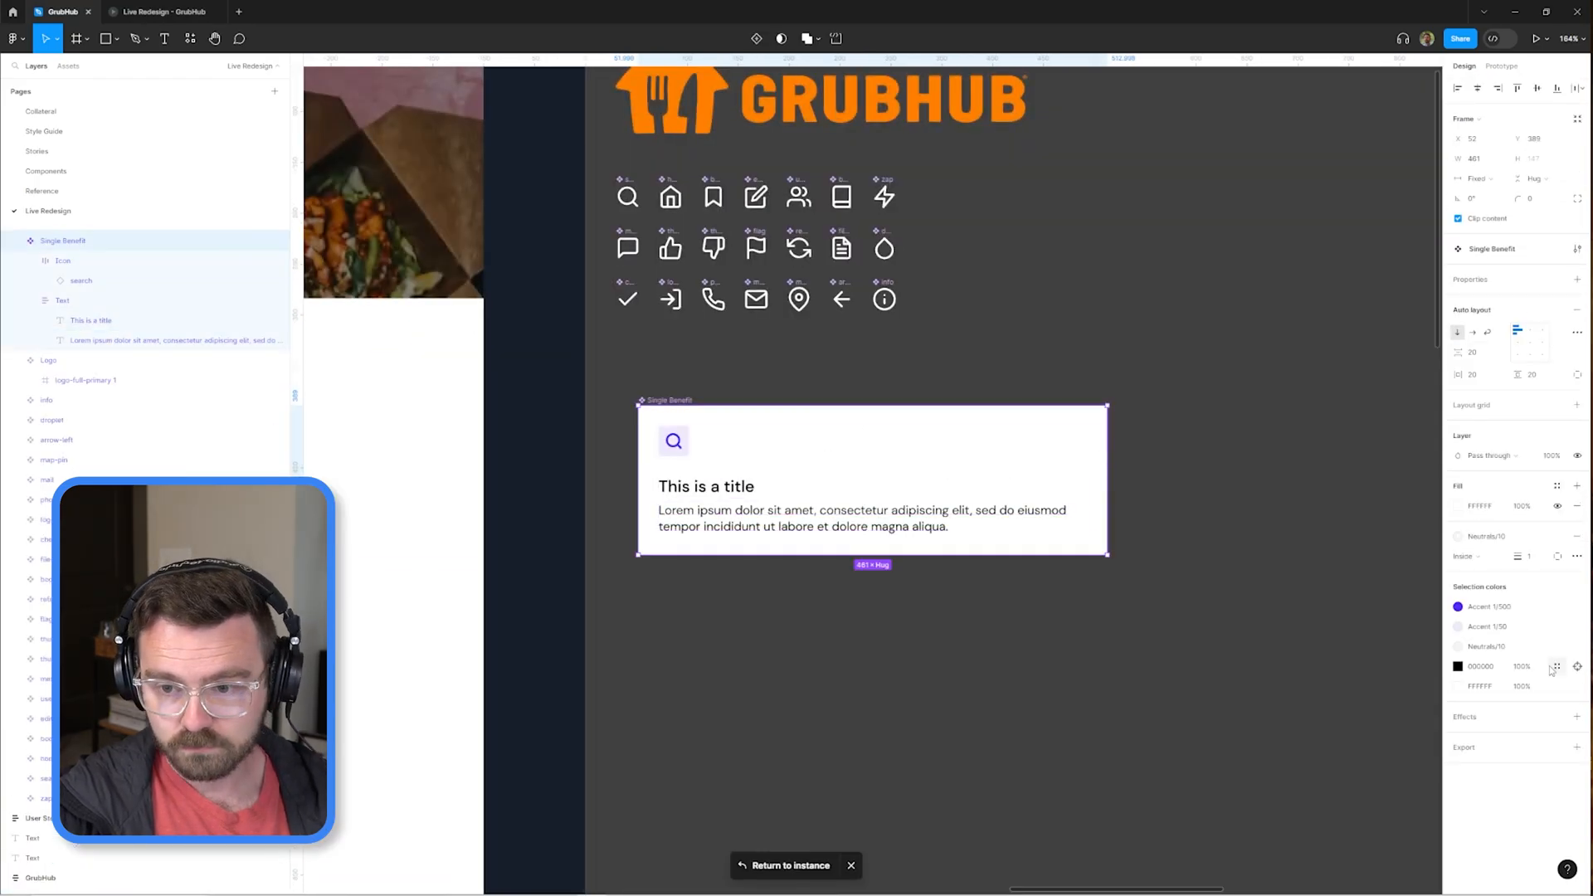
left_click(1557, 666)
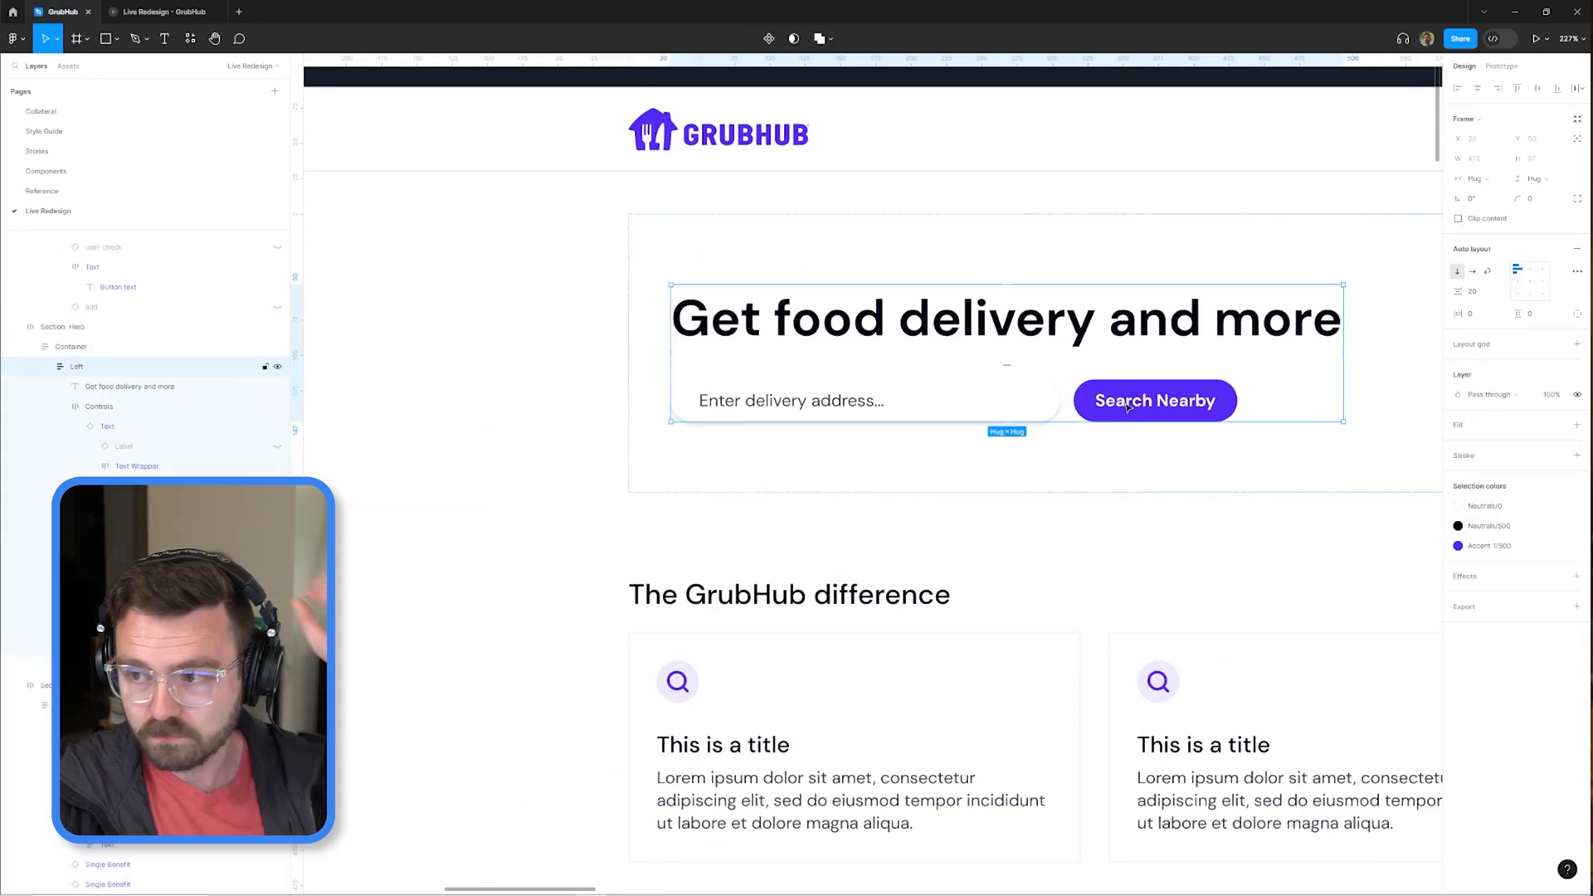
Set the line height of the "Get food delivery and more" hero heading to 56.
left_click(1212, 412)
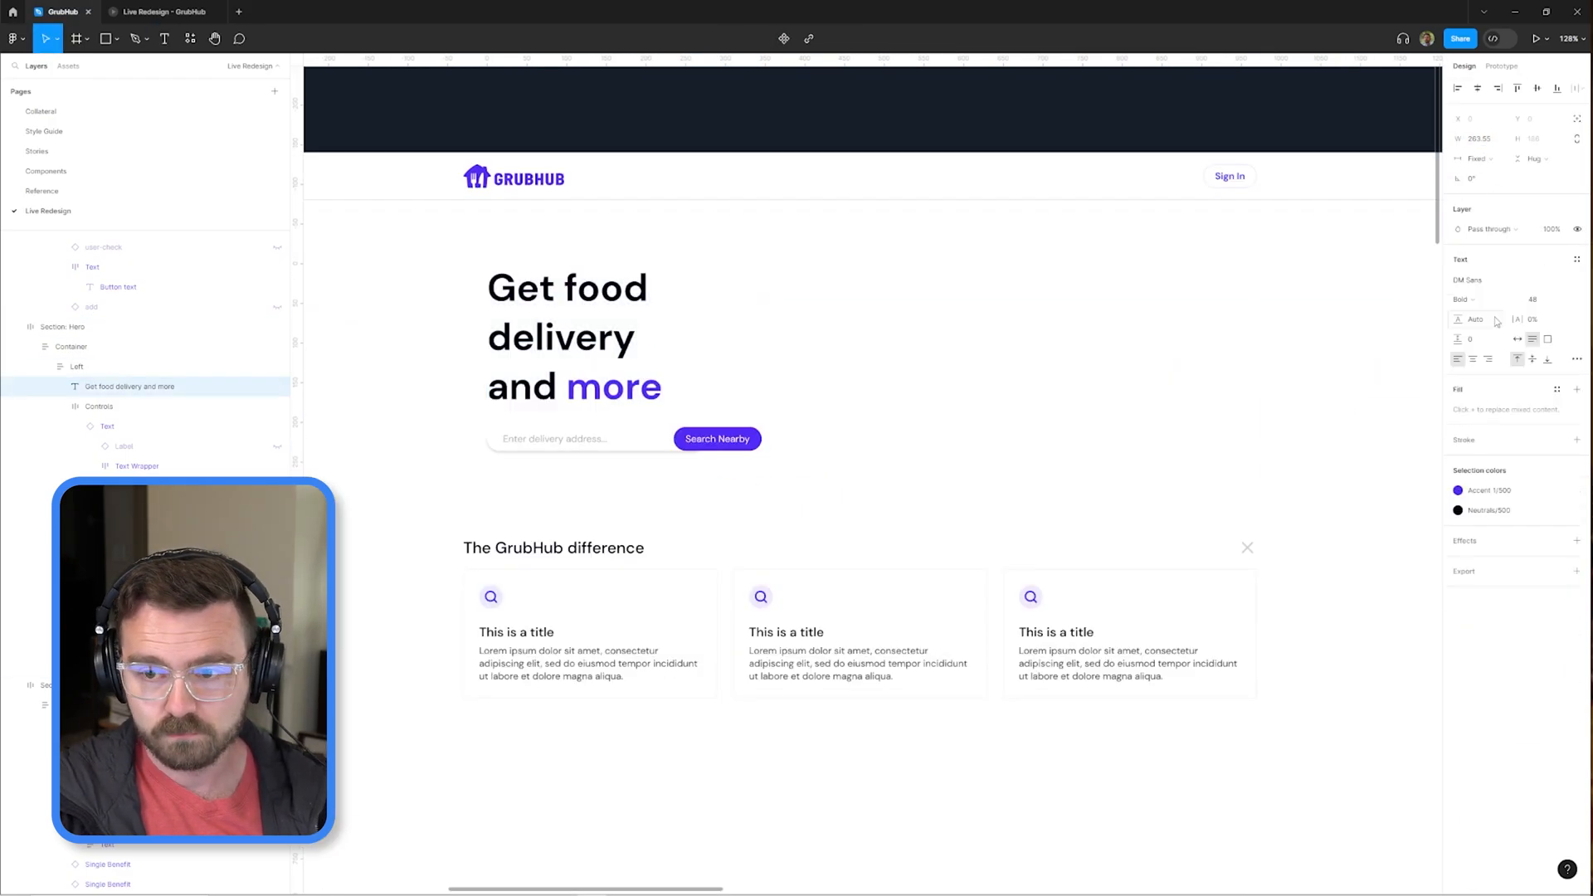
left_click(1486, 320)
type("56")
key("Return")
Narrow the hero heading's text box to about 264 wide and replace its text with "The best food delivery app on the market.".
left_click_drag(911, 331, 1082, 379)
key("t")
left_click(854, 406)
key("ctrl+a")
type("The best food delivery app on the market.")
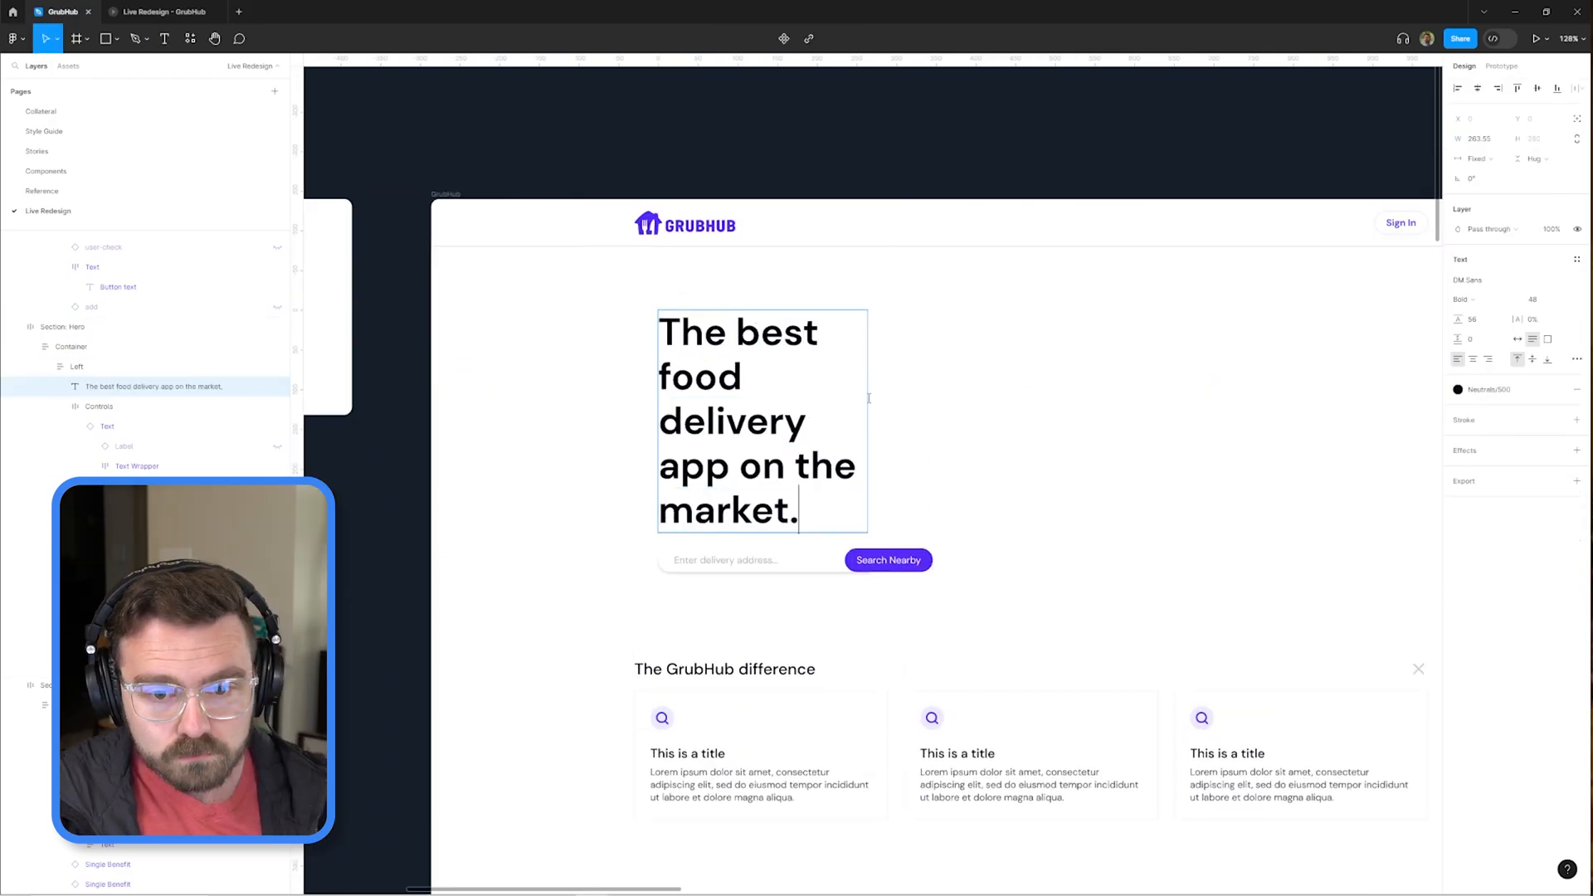
left_click(1046, 465)
scroll(968, 451, "down", 5)
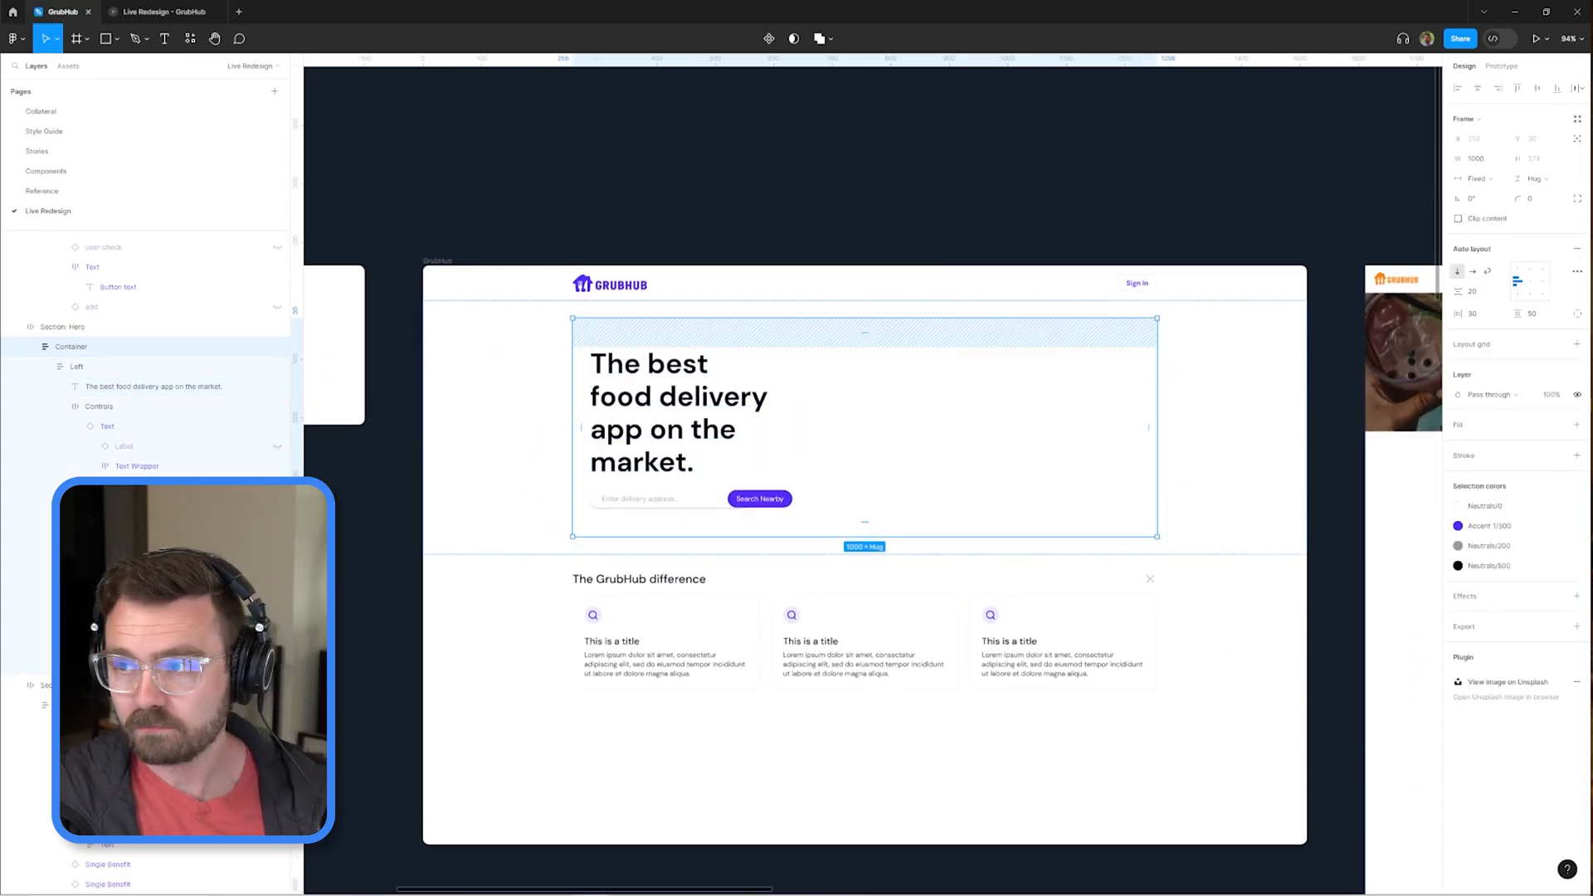
Fill the hero section's background with a pale lavender color.
left_click(835, 497)
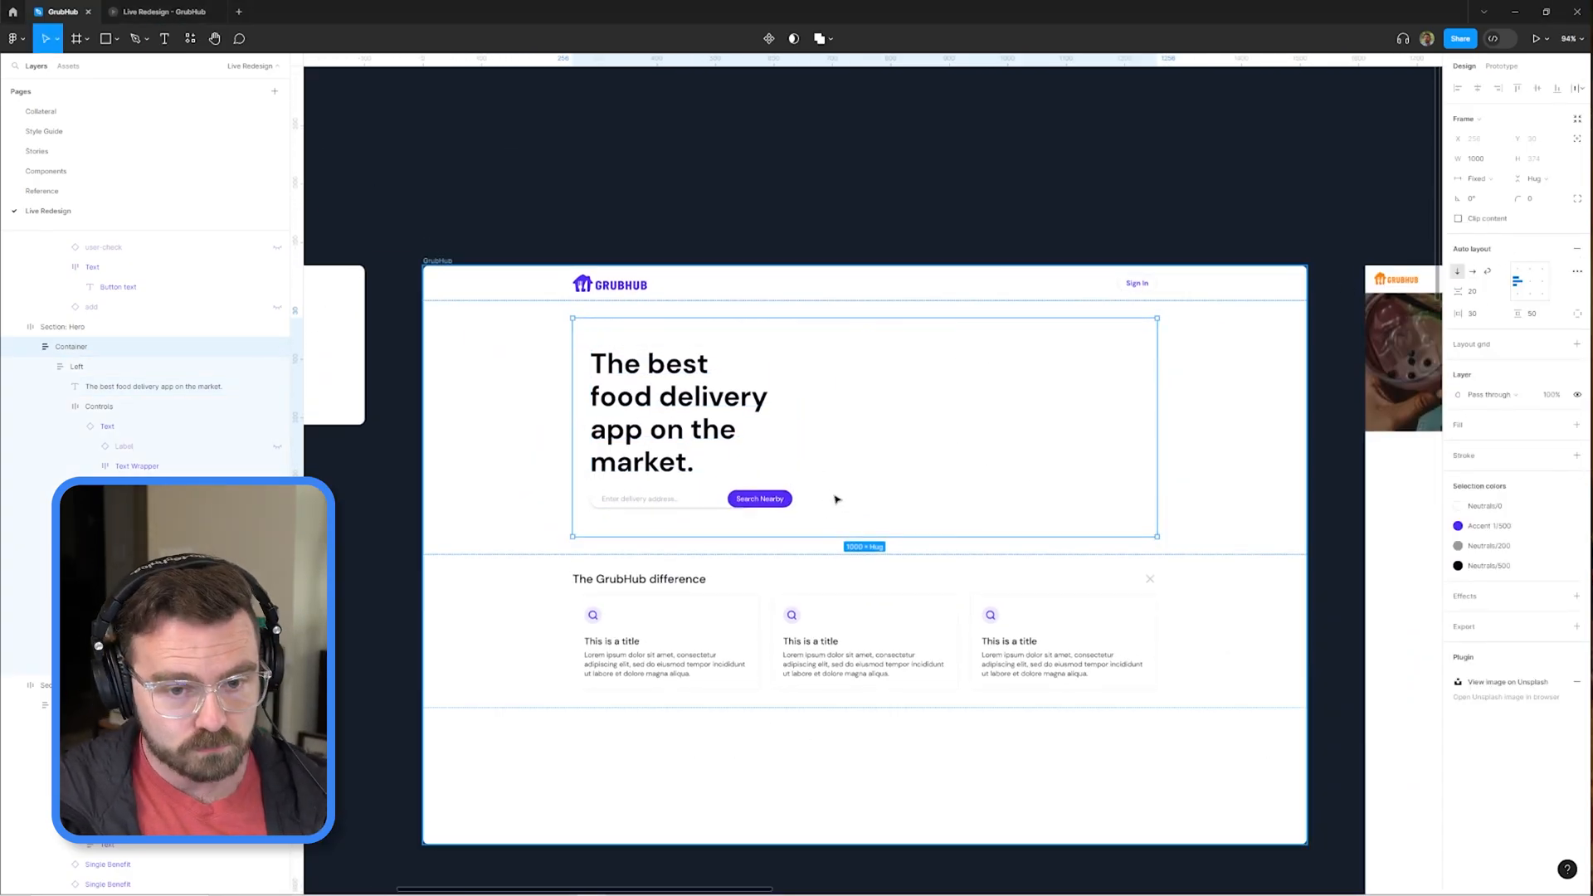
scroll(836, 498, "up", 3)
left_click(680, 415)
left_click(1121, 415)
left_click(1532, 452)
scroll(1162, 415, "down", 3)
left_click(1241, 217)
Remove the stroke from the header frame.
scroll(1241, 252, "up", 1)
left_click(1261, 280)
left_click(1577, 456)
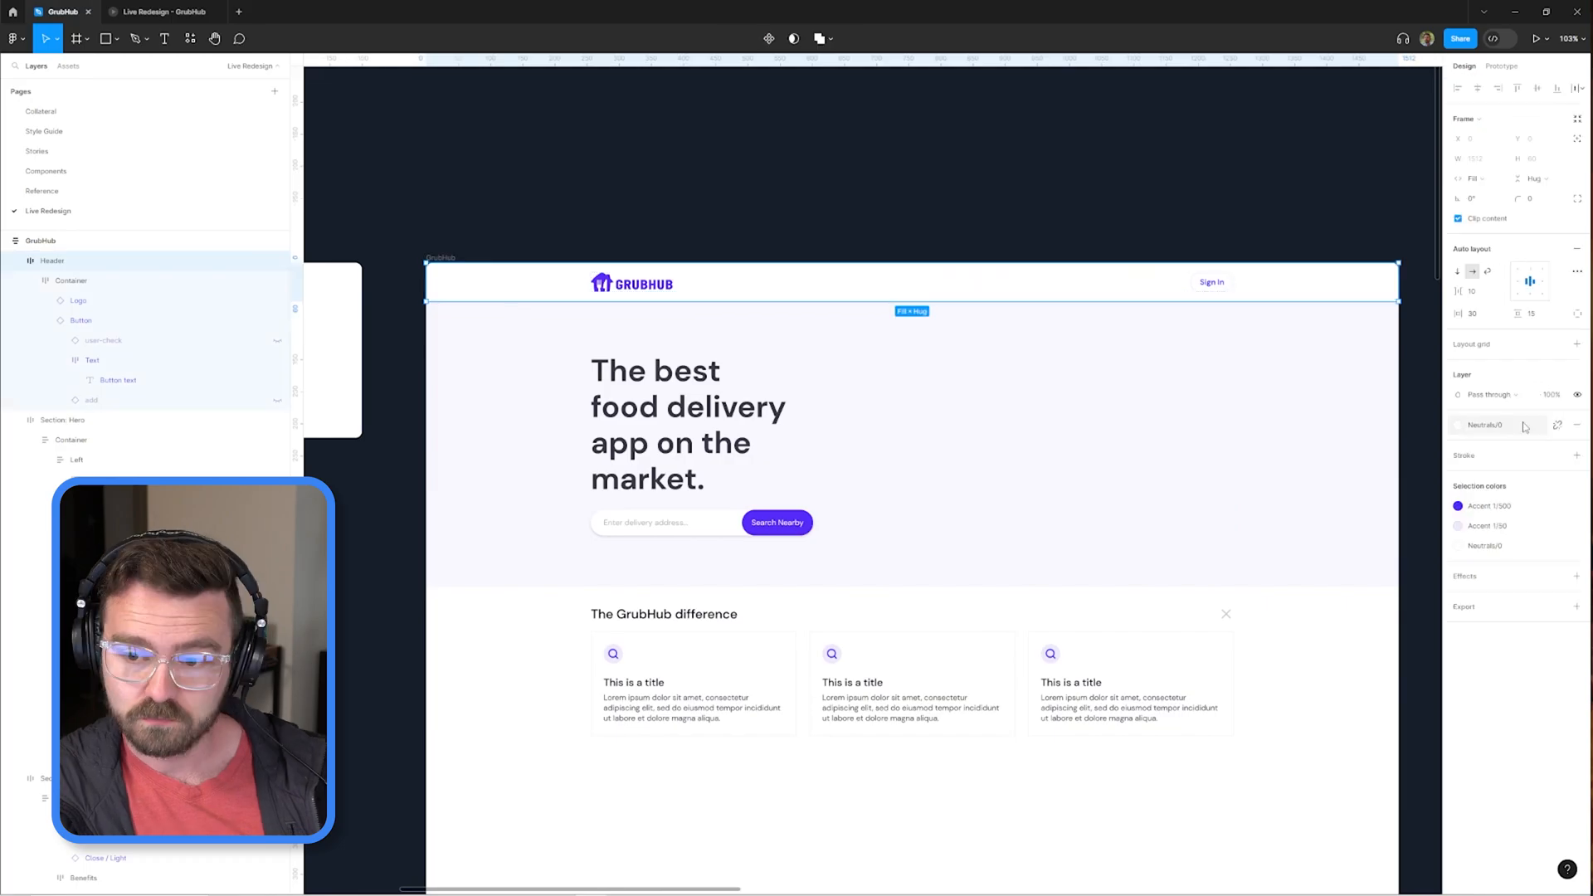
Switch the header's inner container to individual padding and set its bottom padding to 15.
left_click(981, 167)
scroll(982, 167, "down", 3)
double_click(1029, 357)
scroll(1156, 374, "up", 3)
left_click(1578, 314)
left_click(1532, 334)
type("15")
left_click(878, 239)
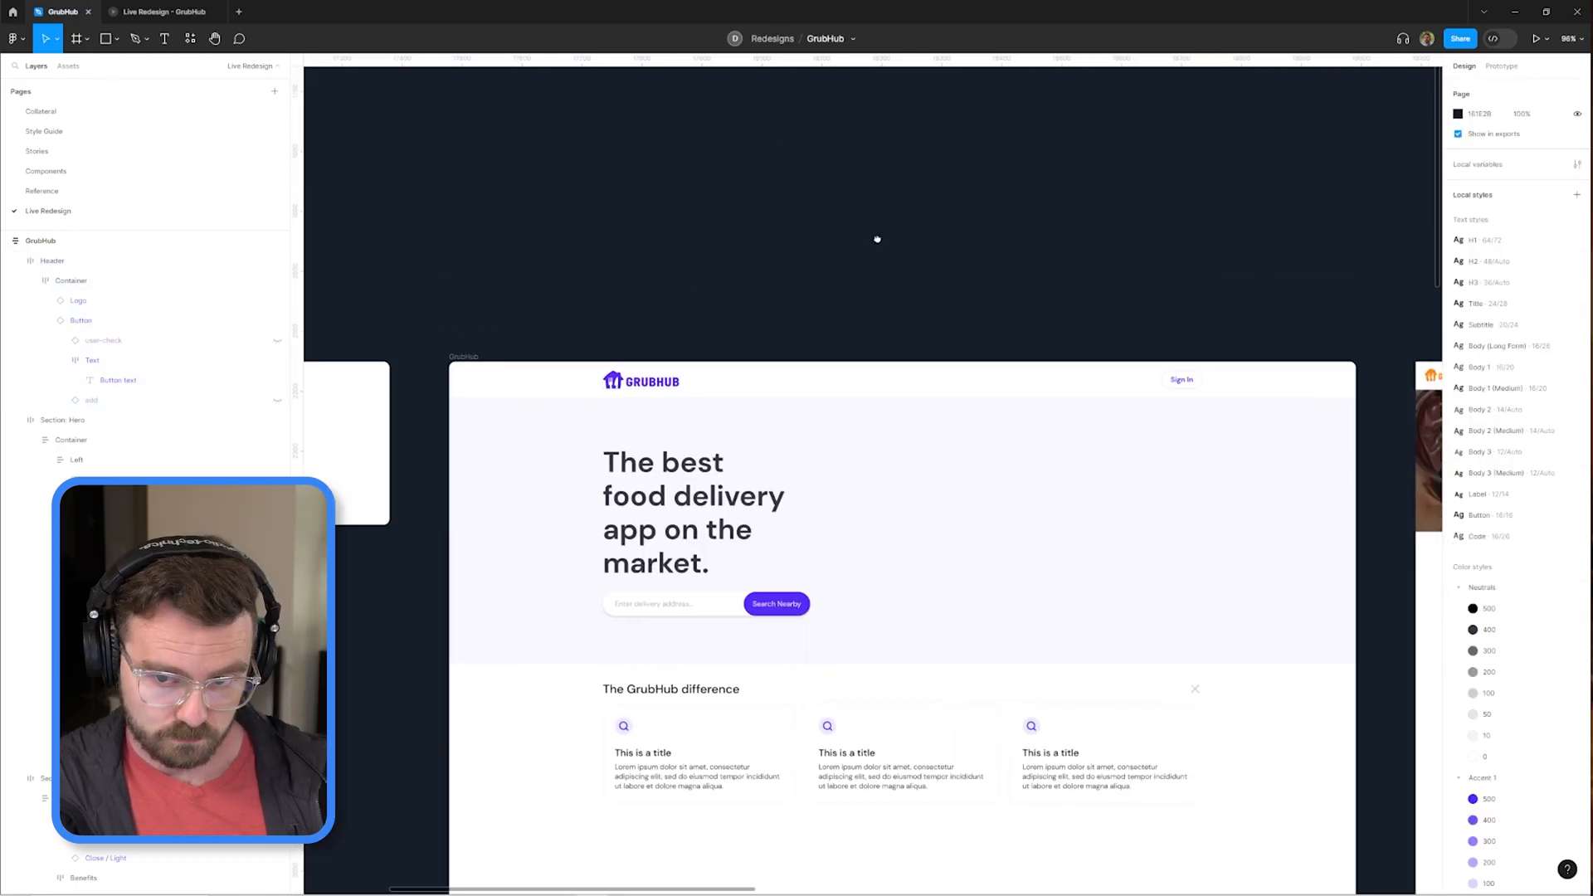
Add a 1-pixel inside stroke in Accent 1/100 along the bottom of the header's inner container.
left_click(878, 369)
left_click(1577, 475)
left_click(1558, 496)
scroll(842, 305, "down", 3)
left_click(880, 166)
double_click(609, 266)
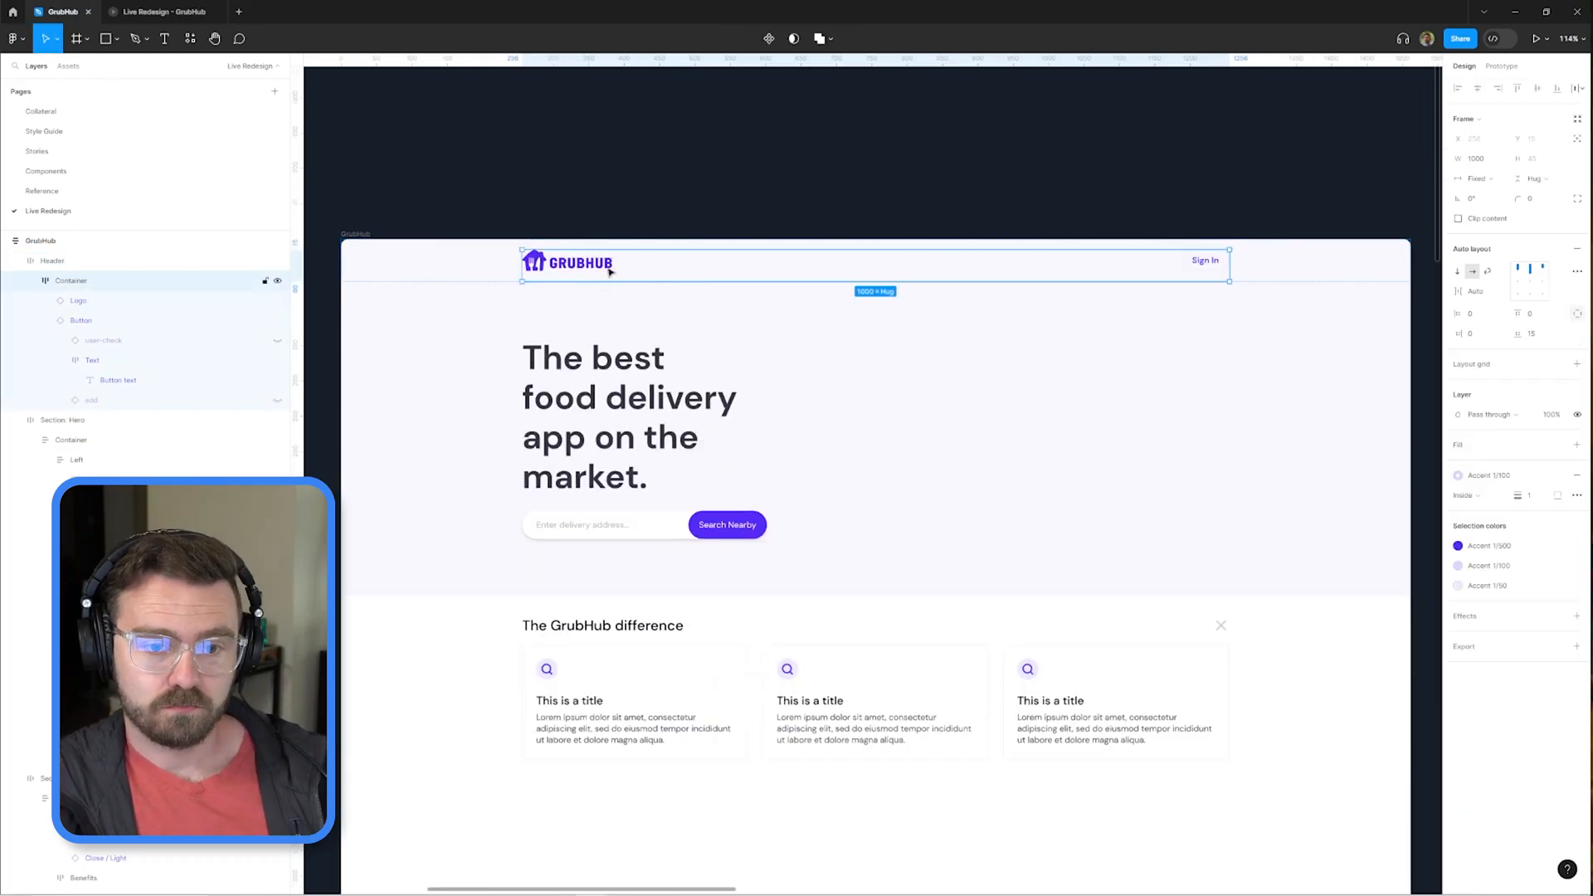
left_click(1458, 475)
left_click(1014, 146)
Detach the hero heading's color style and recolor the text a custom dark indigo.
left_click(630, 415, "ctrl")
left_click(1489, 389)
left_click(1344, 501)
left_click(1490, 389)
left_click(1559, 390)
left_click(1458, 390)
left_click(1419, 537)
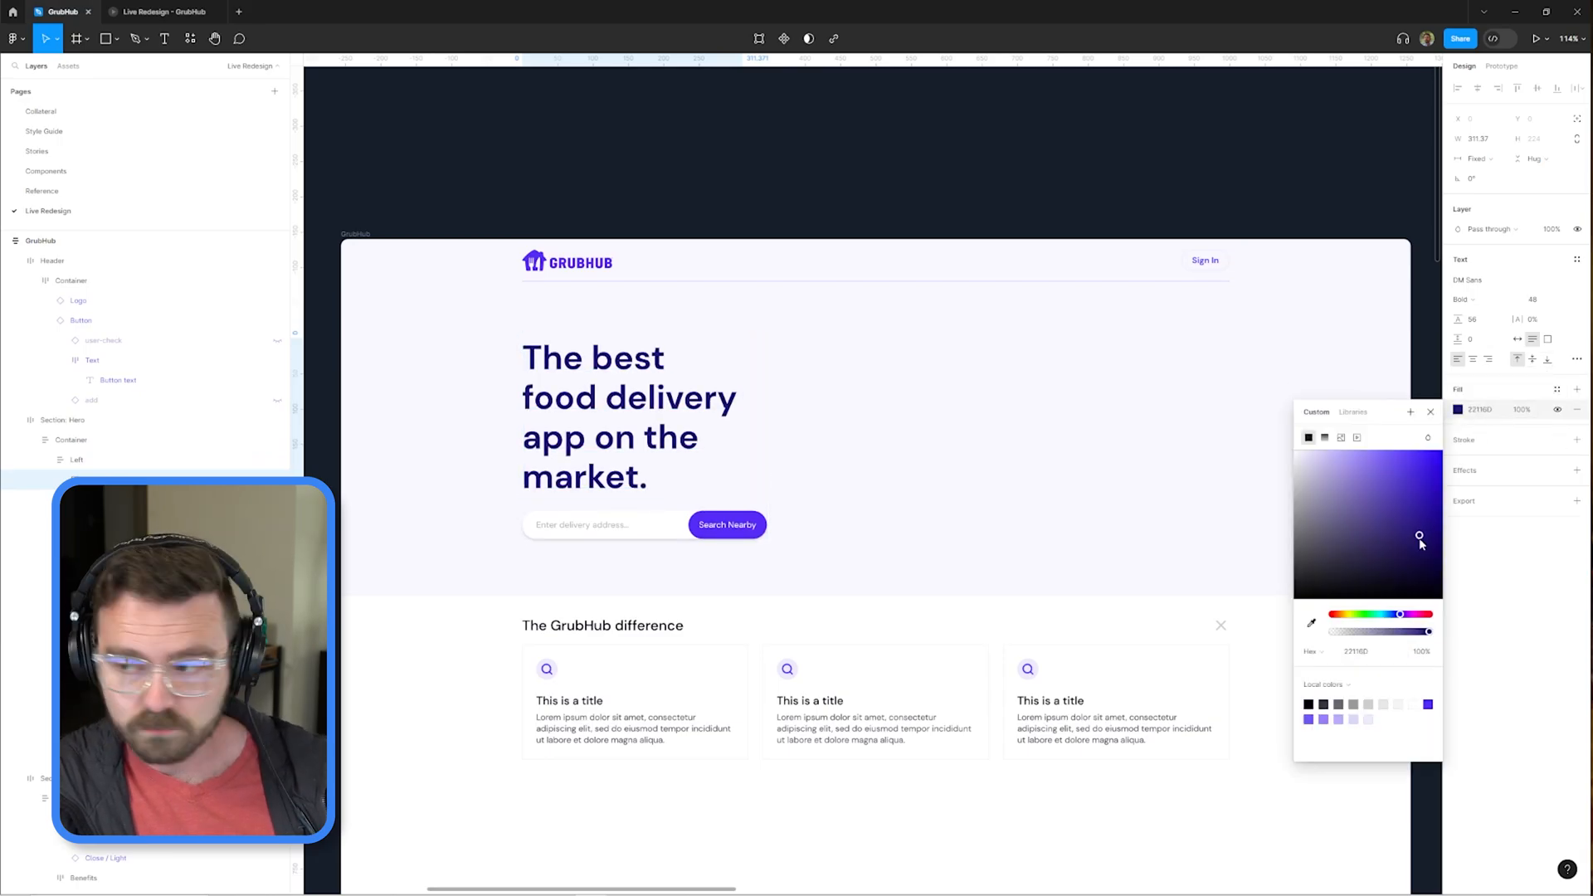
left_click(993, 164)
Add supporting text under the hero heading reading "The only food delivery app that guarantees on-time delivery...or your order is free.".
left_click(664, 432, "ctrl")
key("ctrl+d")
type("Lorem ipsum dolor sit amet, consectetur adipiscing elit, sed do eiusmod tempor incididunt ut labore et dolore magna aliqua.")
scroll(715, 504, "up", 4)
double_click(715, 504)
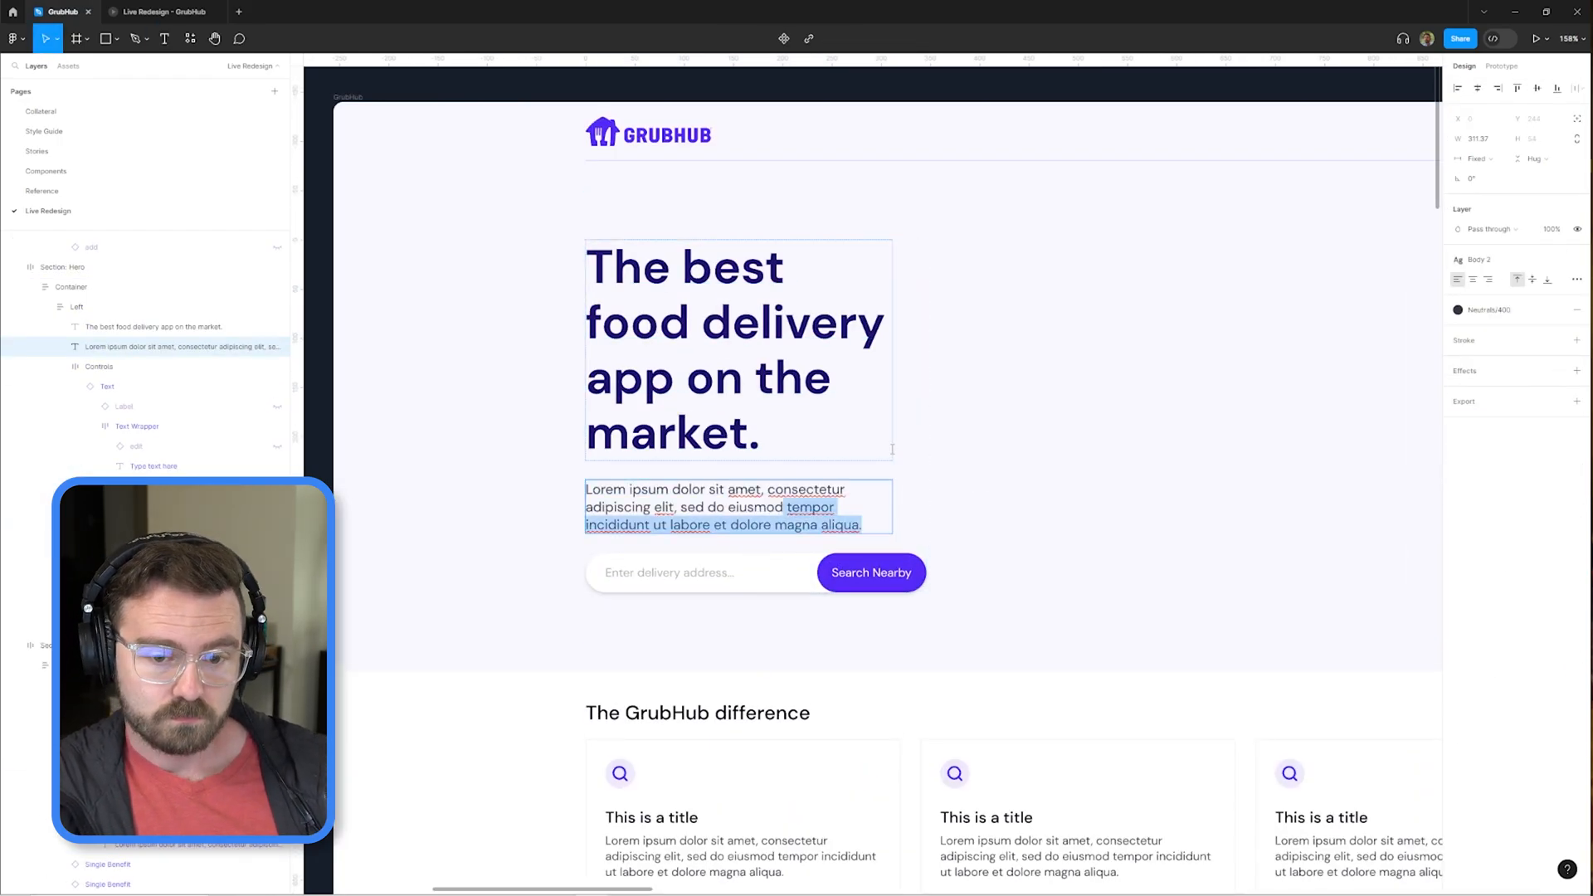
type("The only food delivery app that guarantees on-time delivery...or your order is free.")
key("Escape")
scroll(603, 552, "up", 3)
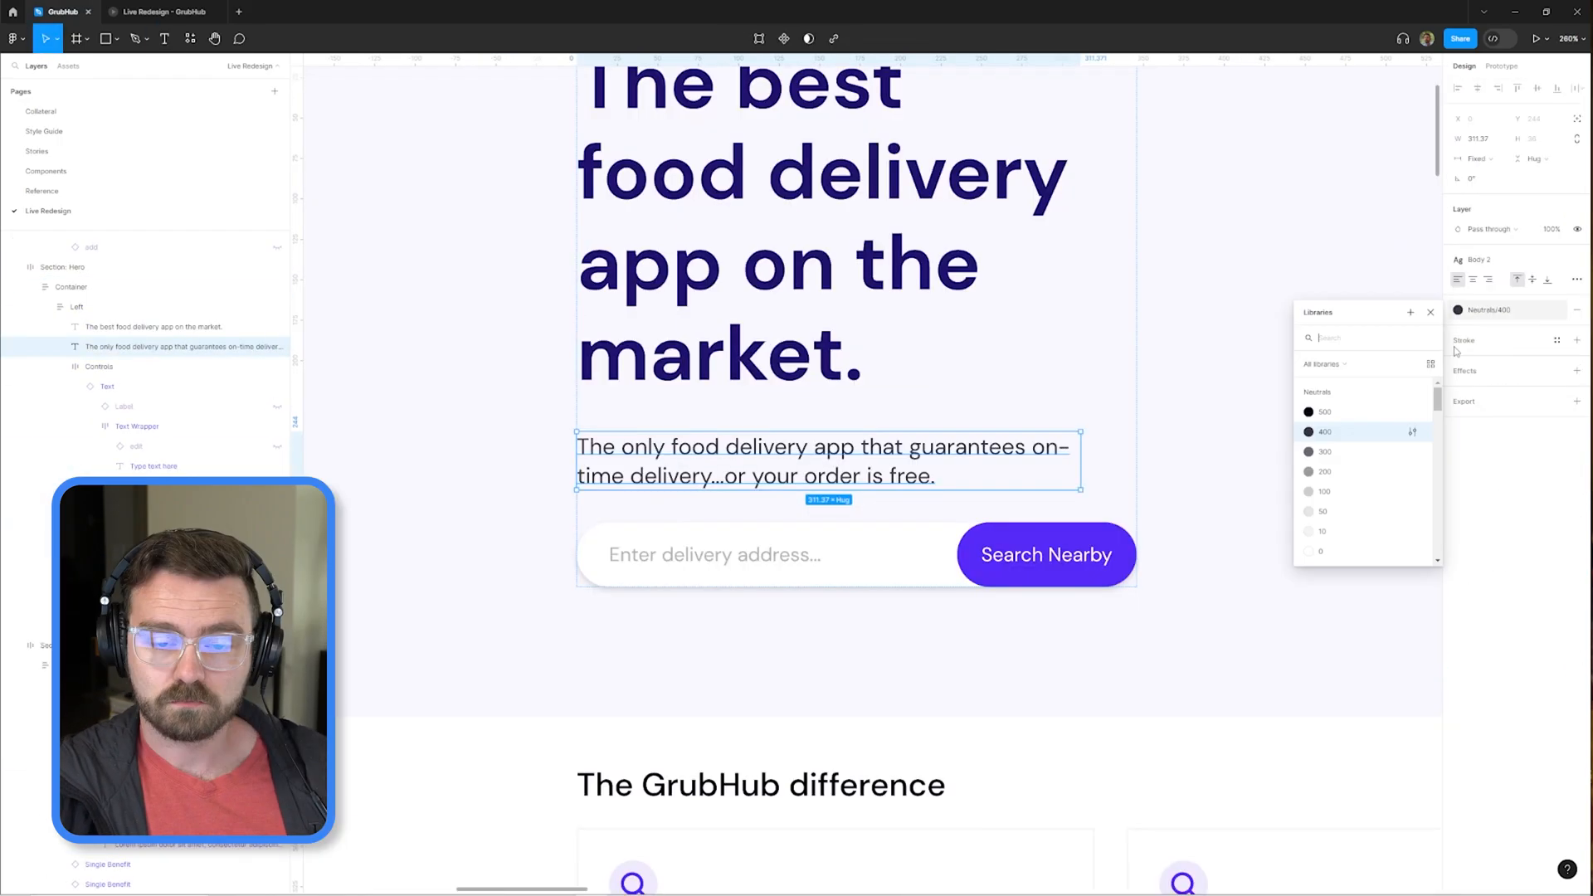
Detach the hero supporting text's color style and recolor the text dark indigo.
scroll(1139, 407, "down", 3)
left_click(1558, 310)
left_click(1458, 329)
left_click(1312, 541)
Place a new frame beside the hero text in a horizontal layout and enlarge it to fill the remaining hero space.
scroll(953, 535, "up", 3)
key("f")
left_click_drag(829, 249, 990, 331)
left_click(1473, 272)
key("Right")
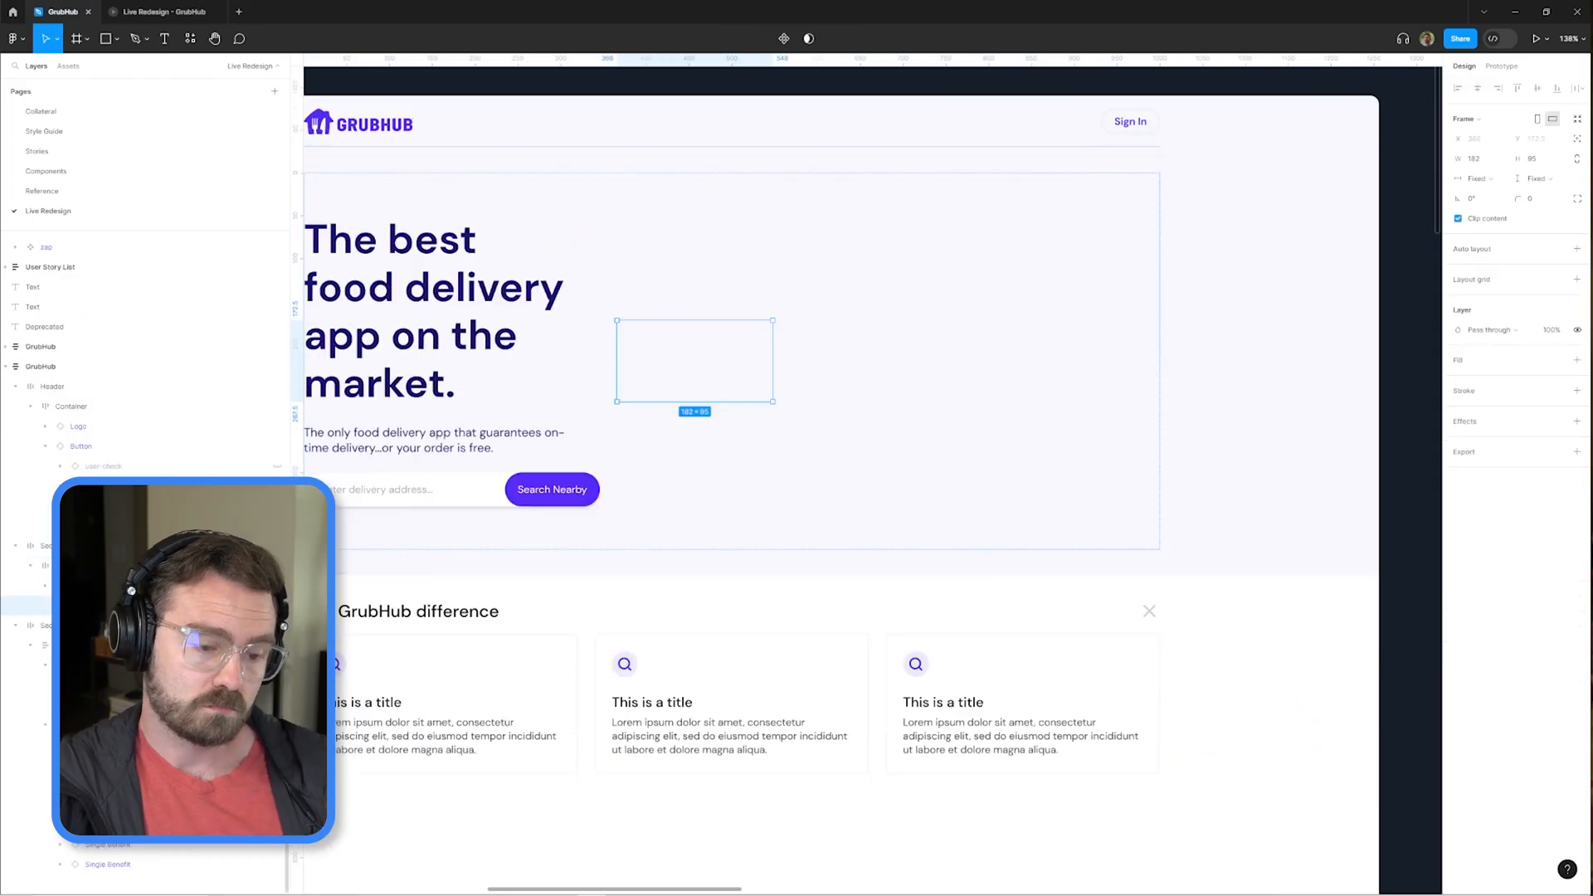
left_click_drag(773, 403, 1160, 548)
Set the item spacing of the hero section's container to Auto.
key("shift+Return")
left_click(1477, 292)
left_click(1500, 291)
left_click(1481, 311)
scroll(1270, 330, "down", 3)
Rewrite the Review component's headline as a short comment praising the delivered burger.
left_click(1271, 330)
double_click(1113, 345)
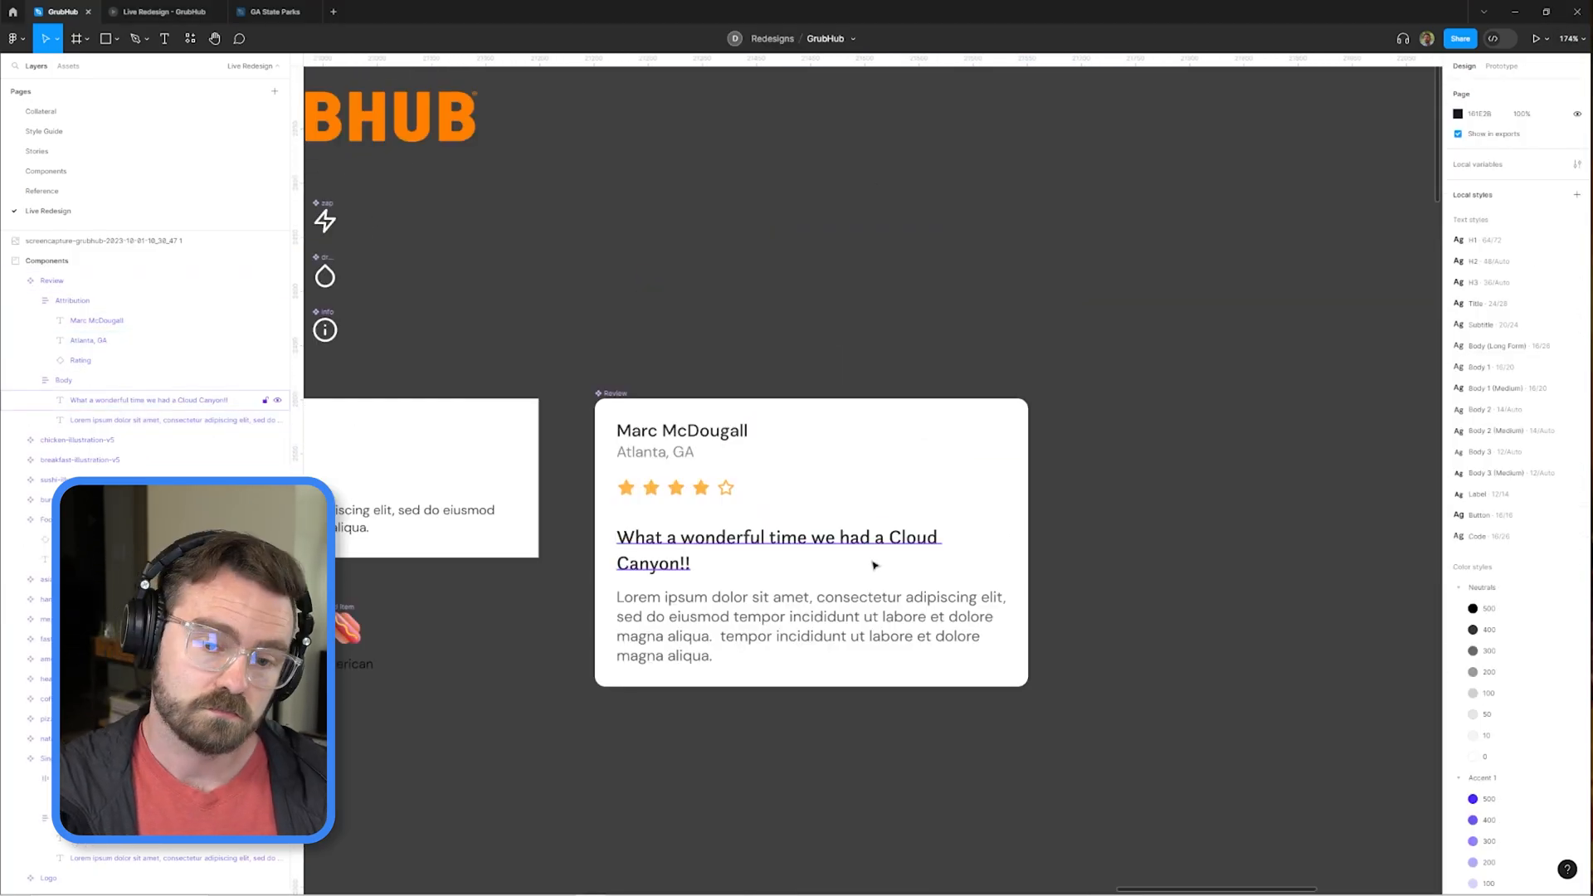
type("The burger James delivered was amazing!!!")
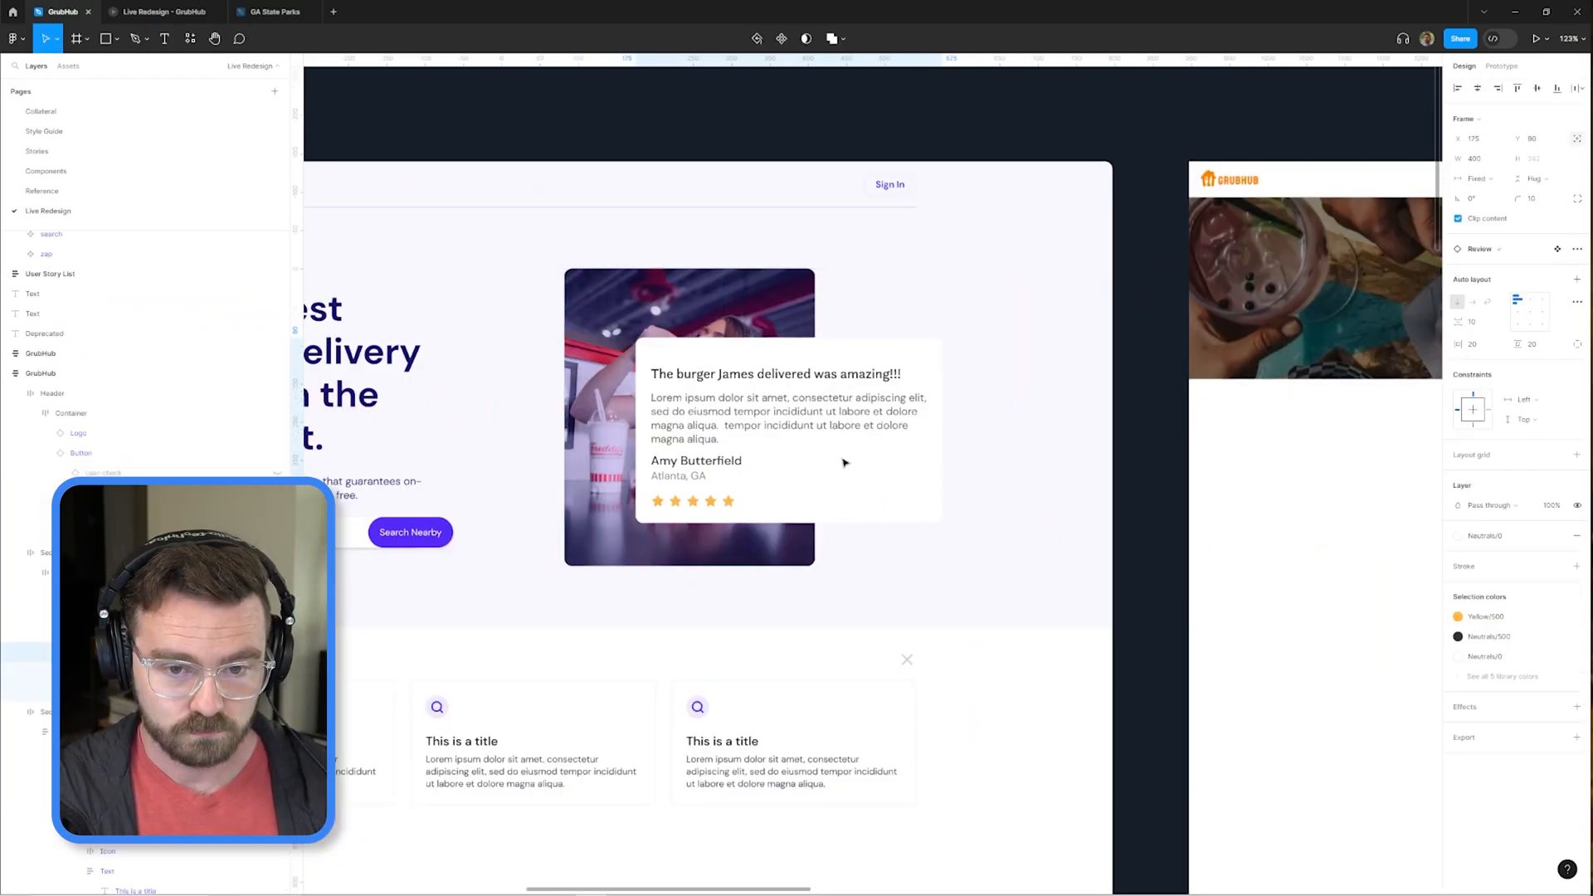
left_click(1558, 249)
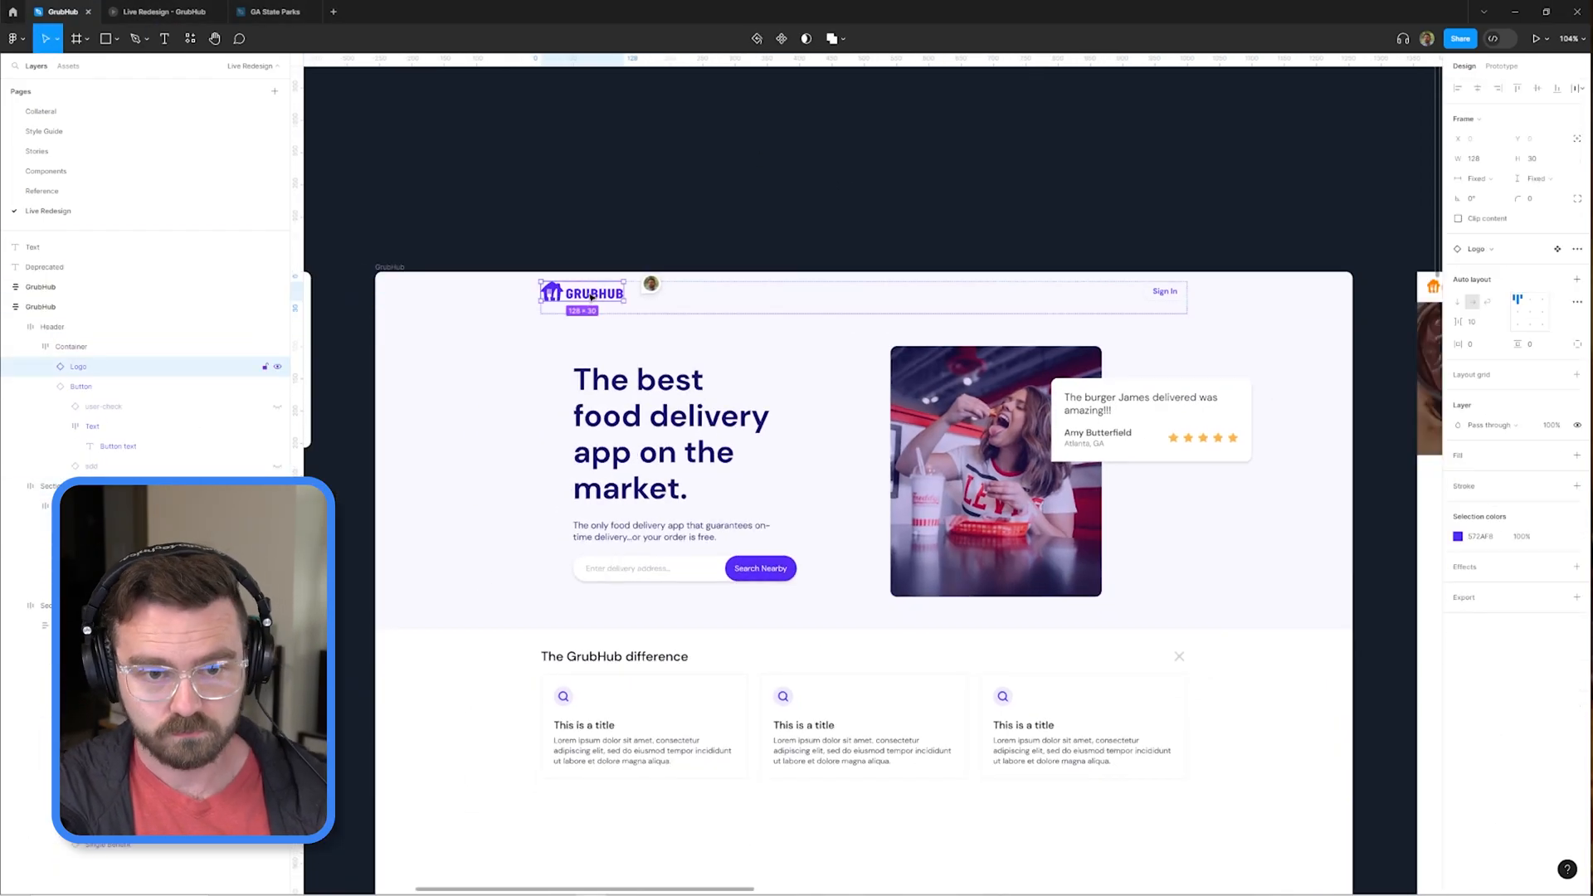
Circle the word "best" in the hero heading with a hand-drawn purple vector using a 3-pixel stroke.
scroll(979, 352, "up", 3)
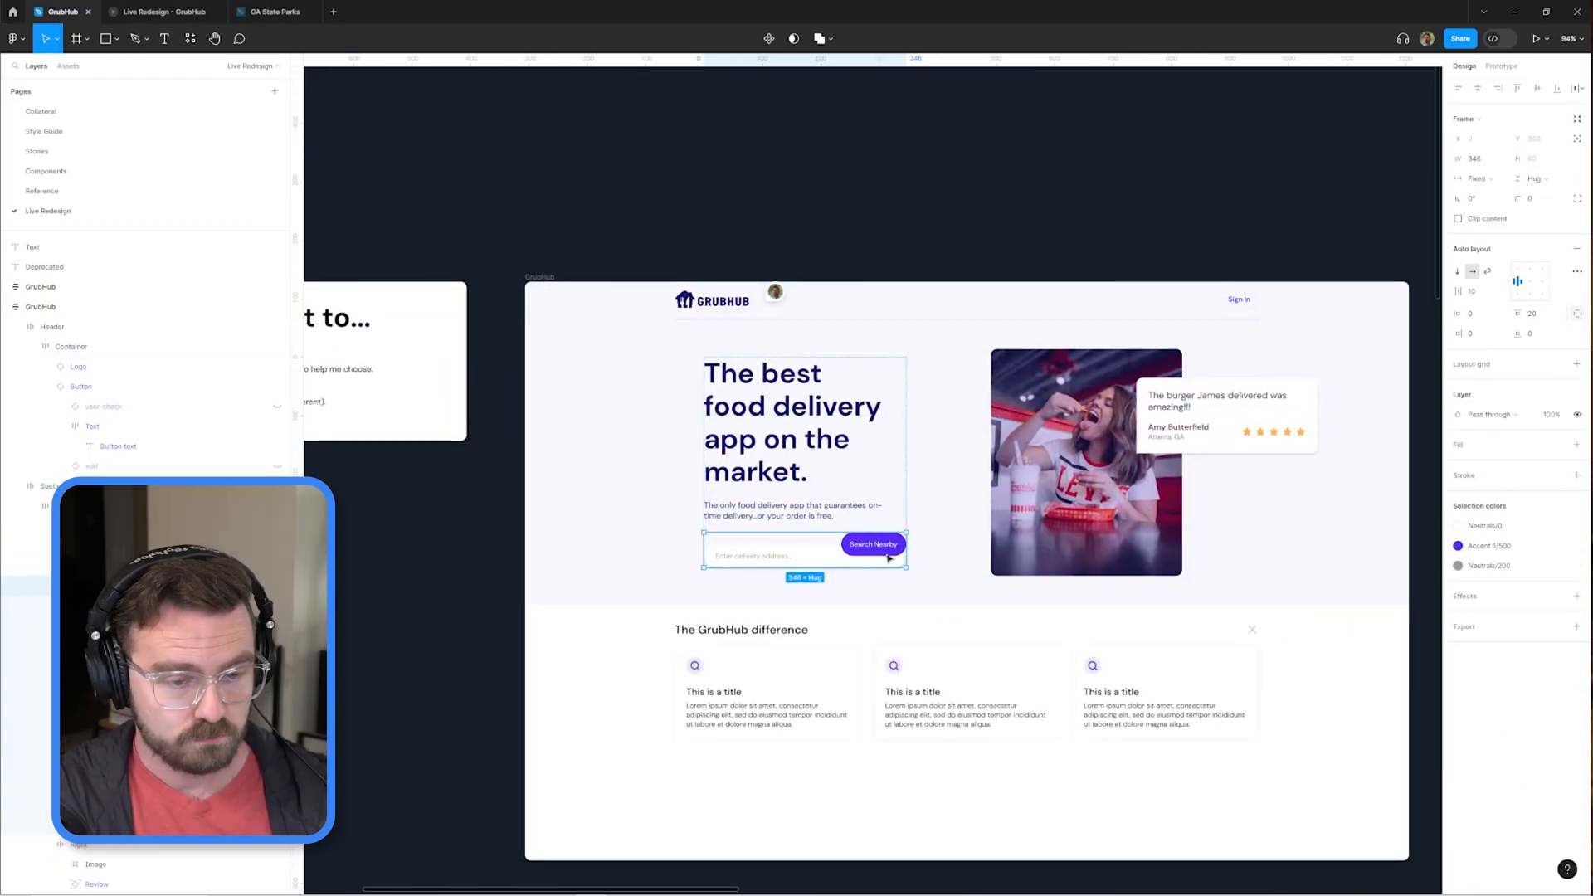
scroll(767, 390, "up", 5)
left_click(767, 401)
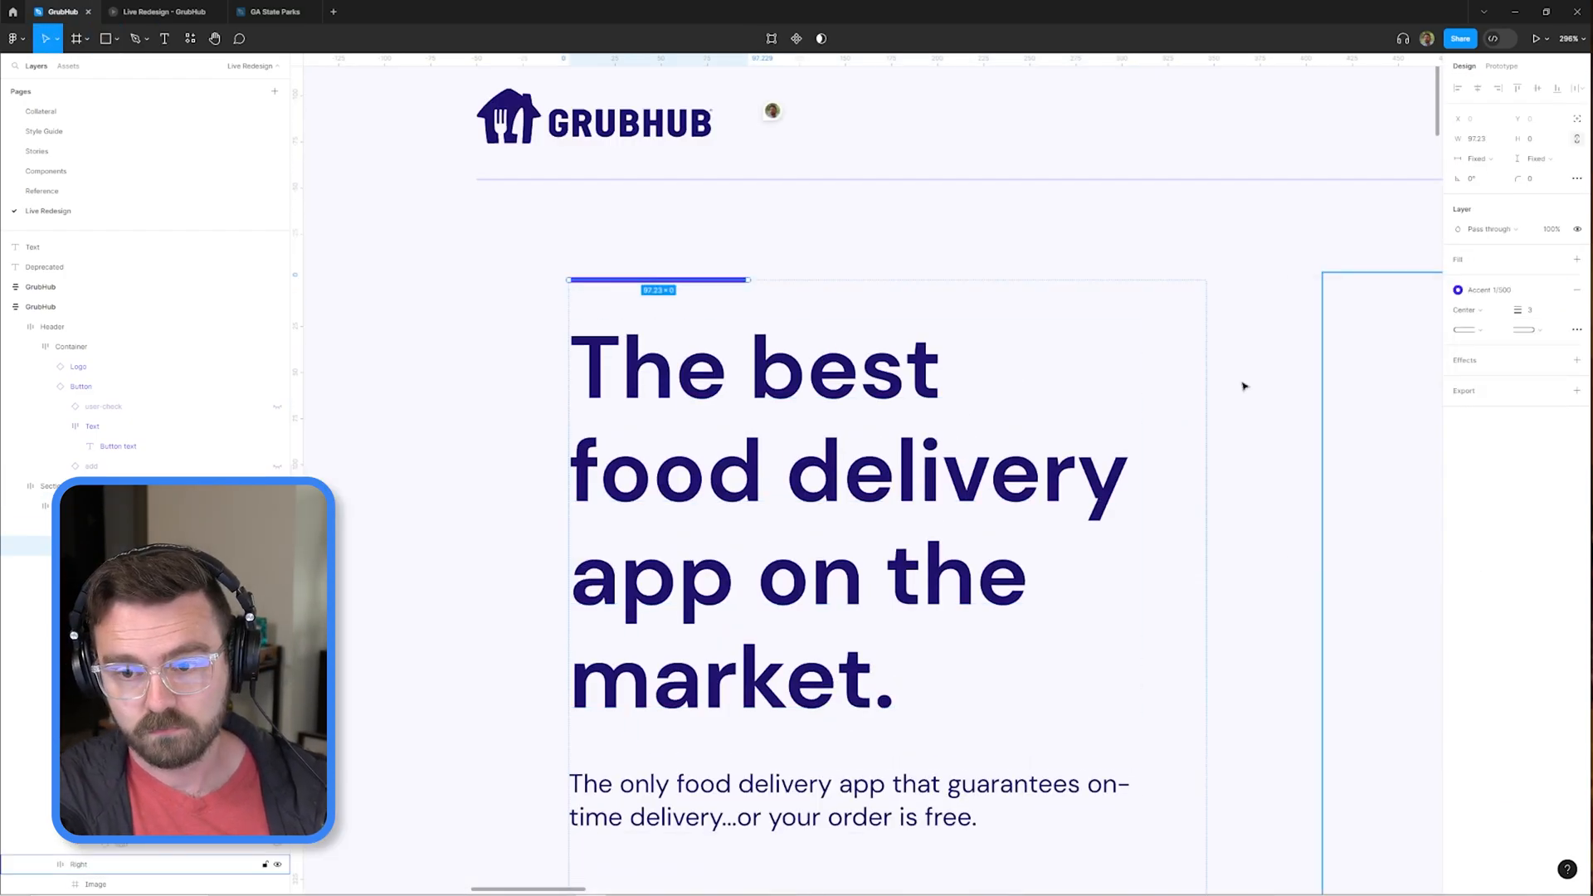
left_click(1325, 386)
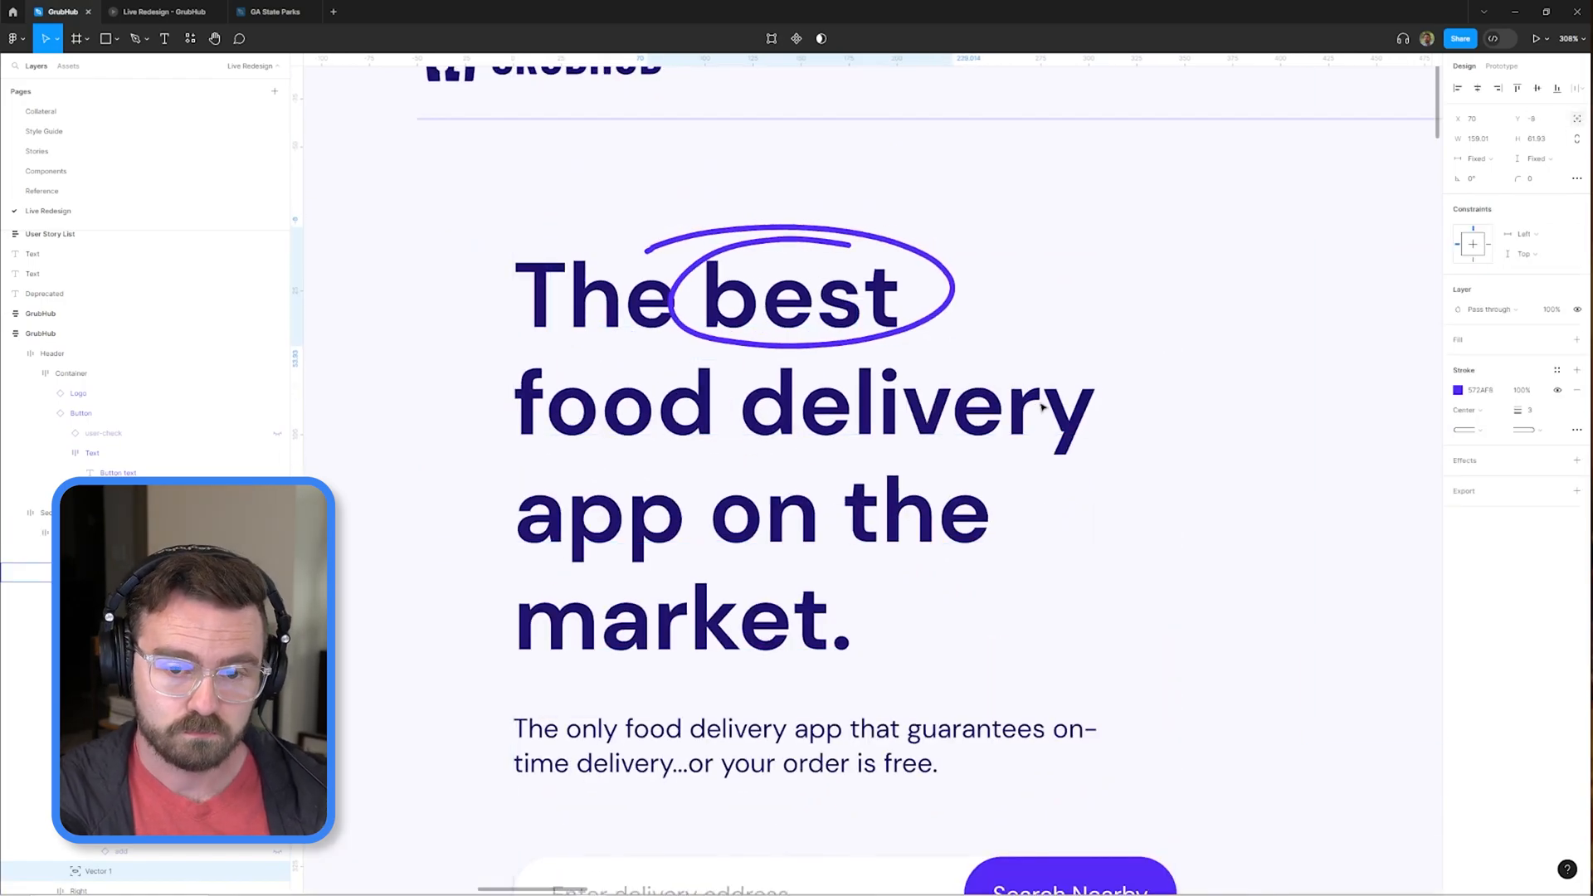
Rename the circle vector around "best" as Emphasis.
scroll(925, 334, "down", 5)
scroll(700, 398, "up", 3)
left_click(701, 398)
key("ctrl+r")
scroll(700, 420, "down", 4)
key("Escape")
scroll(580, 249, "up", 5)
left_click(581, 341, "ctrl")
scroll(904, 202, "down", 5)
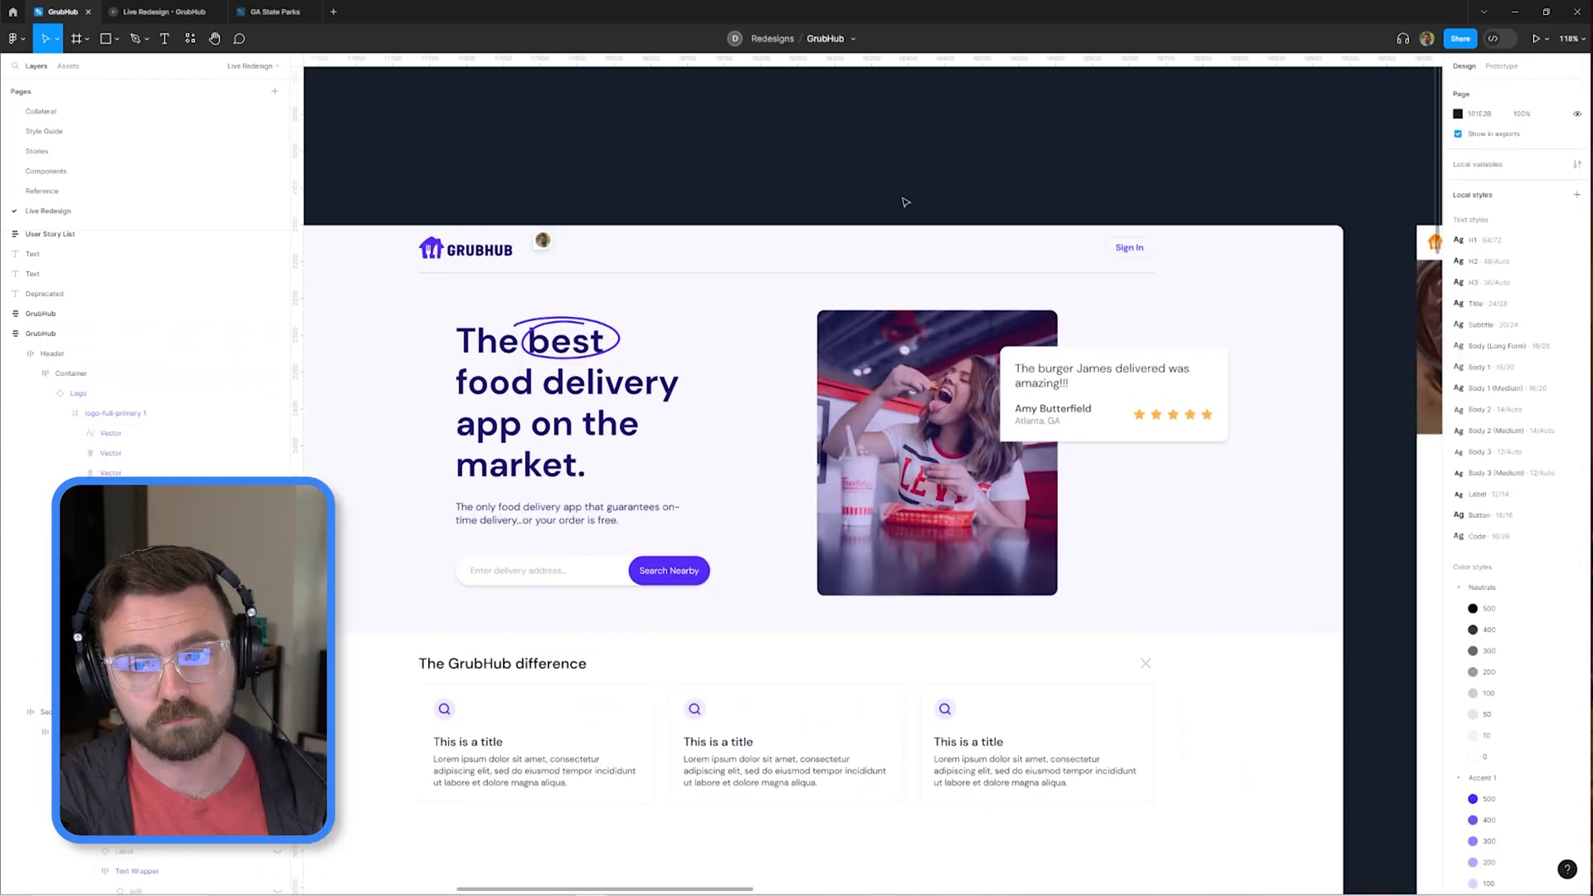
scroll(904, 203, "down", 3)
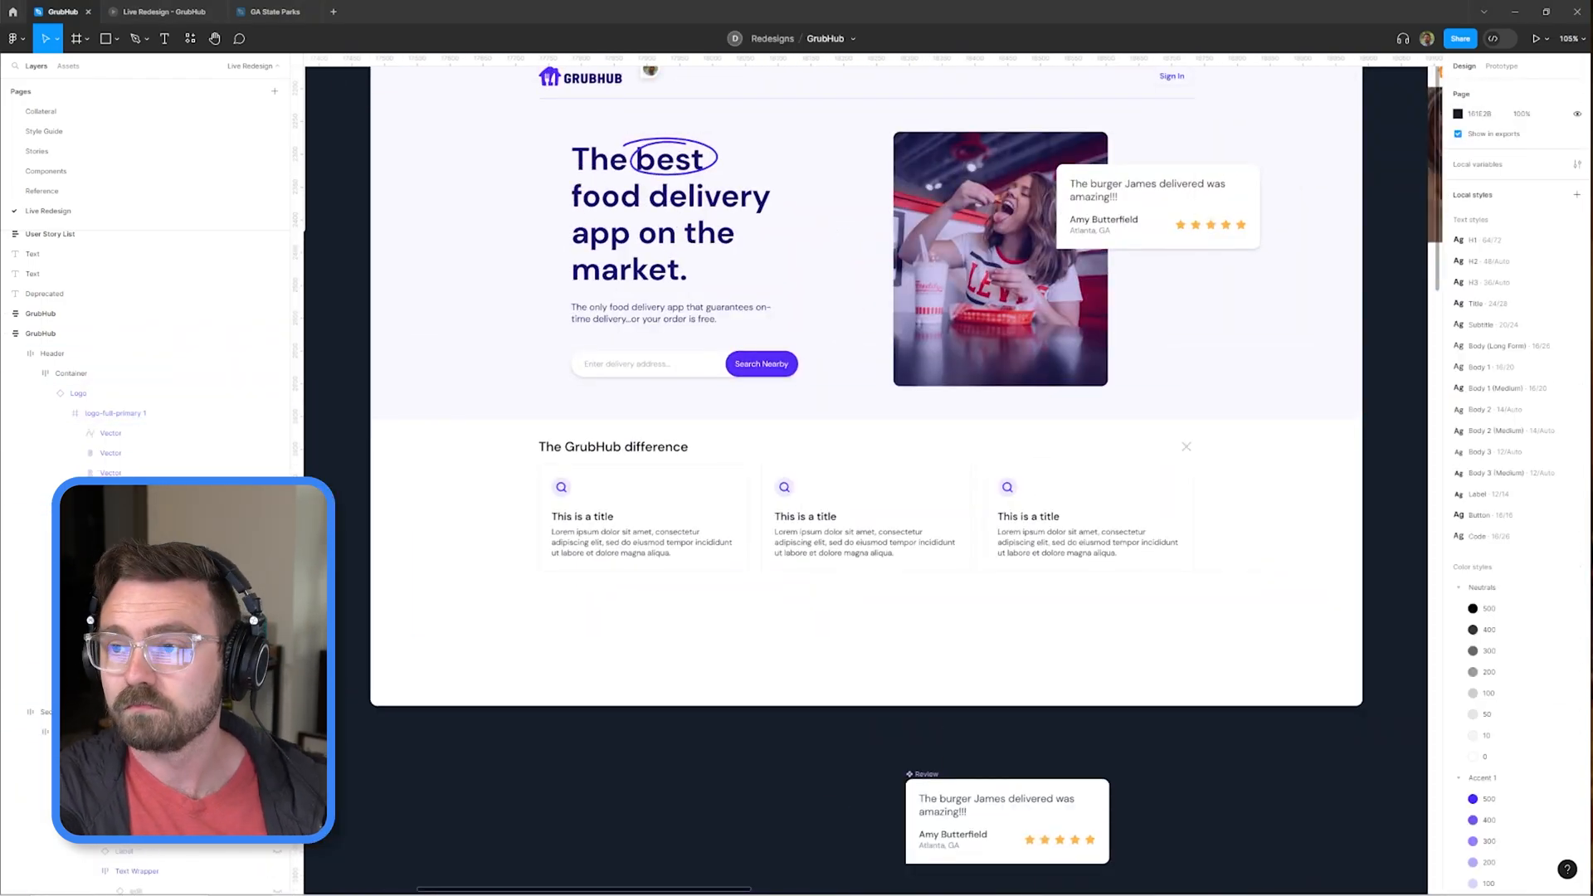
Make "The GrubHub difference" heading bolder and hide the close icon beside it.
left_click(672, 459)
key("Escape")
scroll(673, 491, "up", 3)
scroll(672, 490, "down", 5)
left_click(559, 402)
key("Escape")
scroll(559, 381, "up", 5)
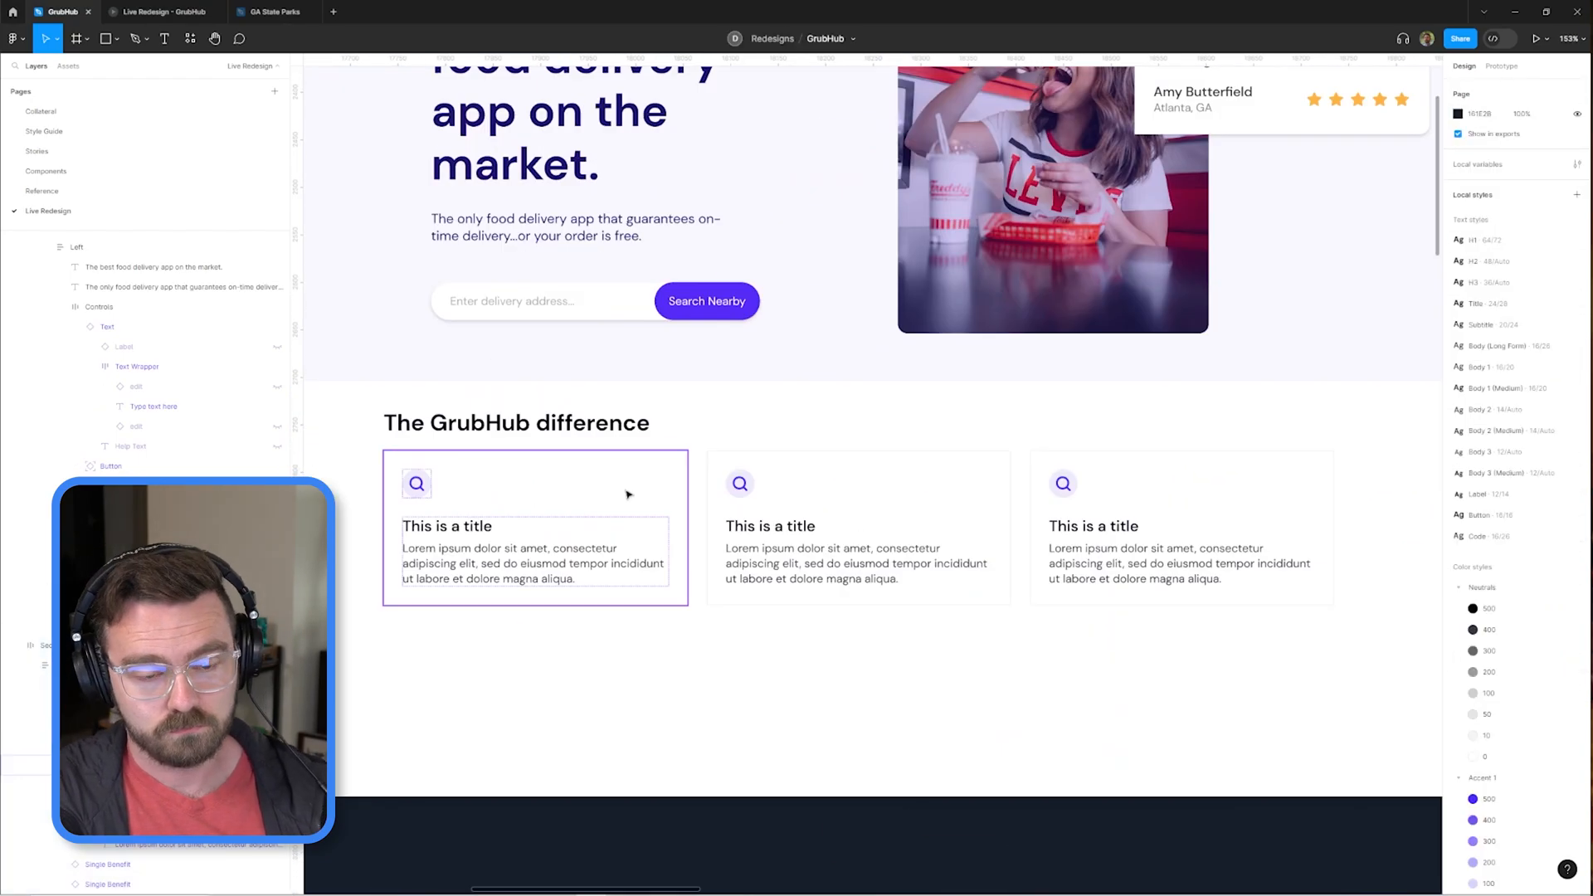
Reduce the inner padding of the Single Benefit component.
scroll(628, 495, "down", 8)
left_click(796, 530)
scroll(1328, 356, "up", 5)
left_click_drag(1076, 508, 1090, 351)
left_click(821, 395)
key("Escape")
scroll(810, 427, "down", 5)
scroll(811, 426, "up", 5)
left_click(780, 249)
left_click(1536, 373)
key("Escape")
scroll(921, 710, "up", 5)
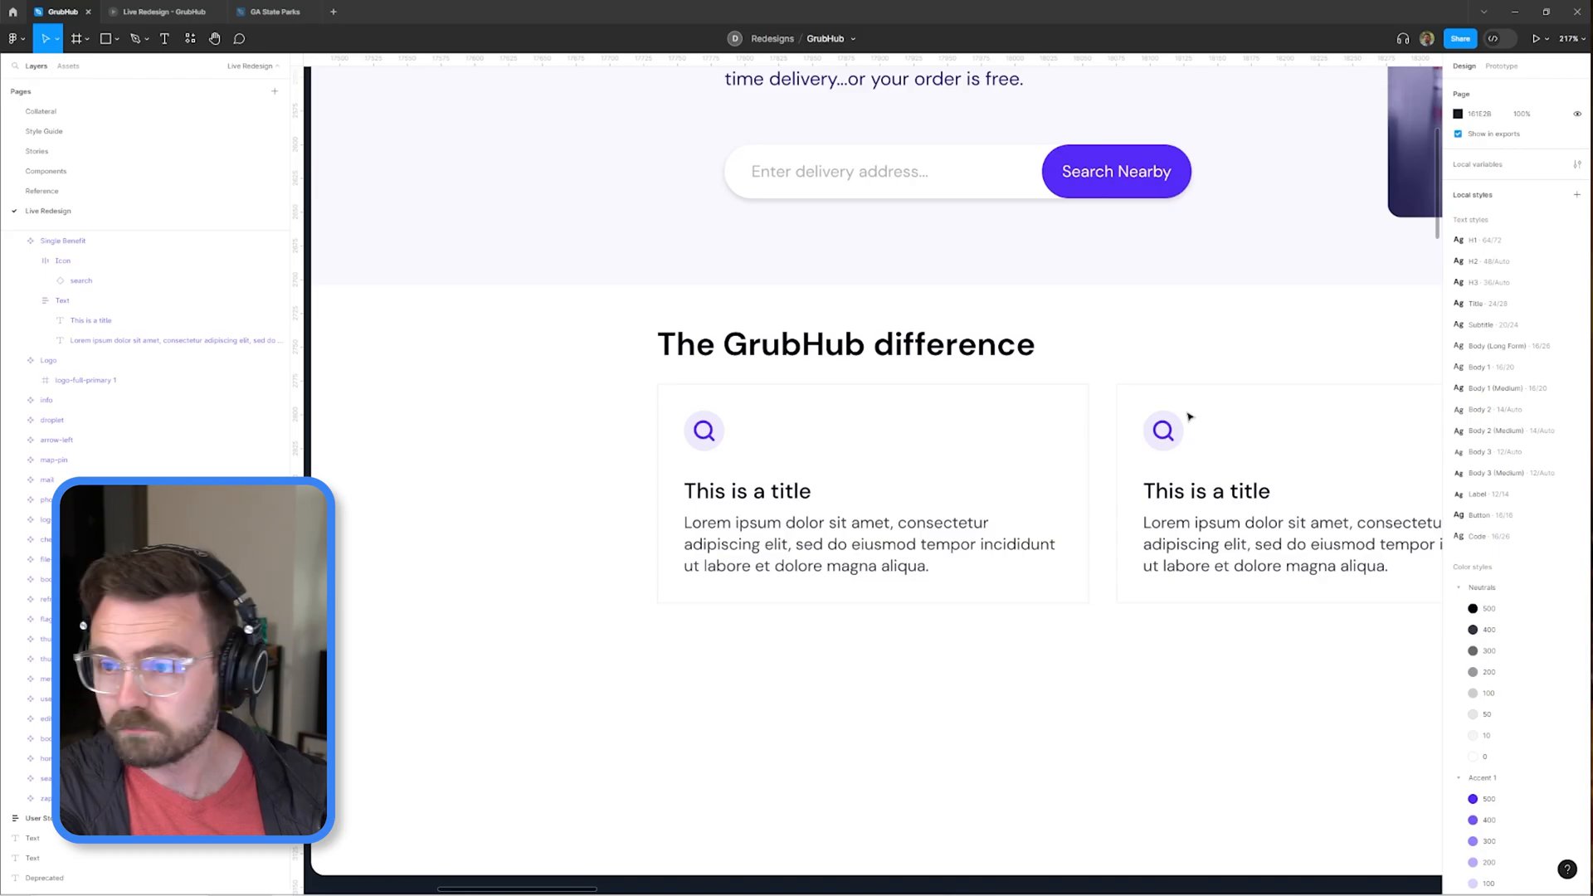
left_click(873, 465)
left_click(1482, 377)
key("Escape")
scroll(910, 408, "down", 5)
scroll(911, 408, "up", 5)
scroll(1214, 485, "down", 8)
scroll(818, 475, "up", 5)
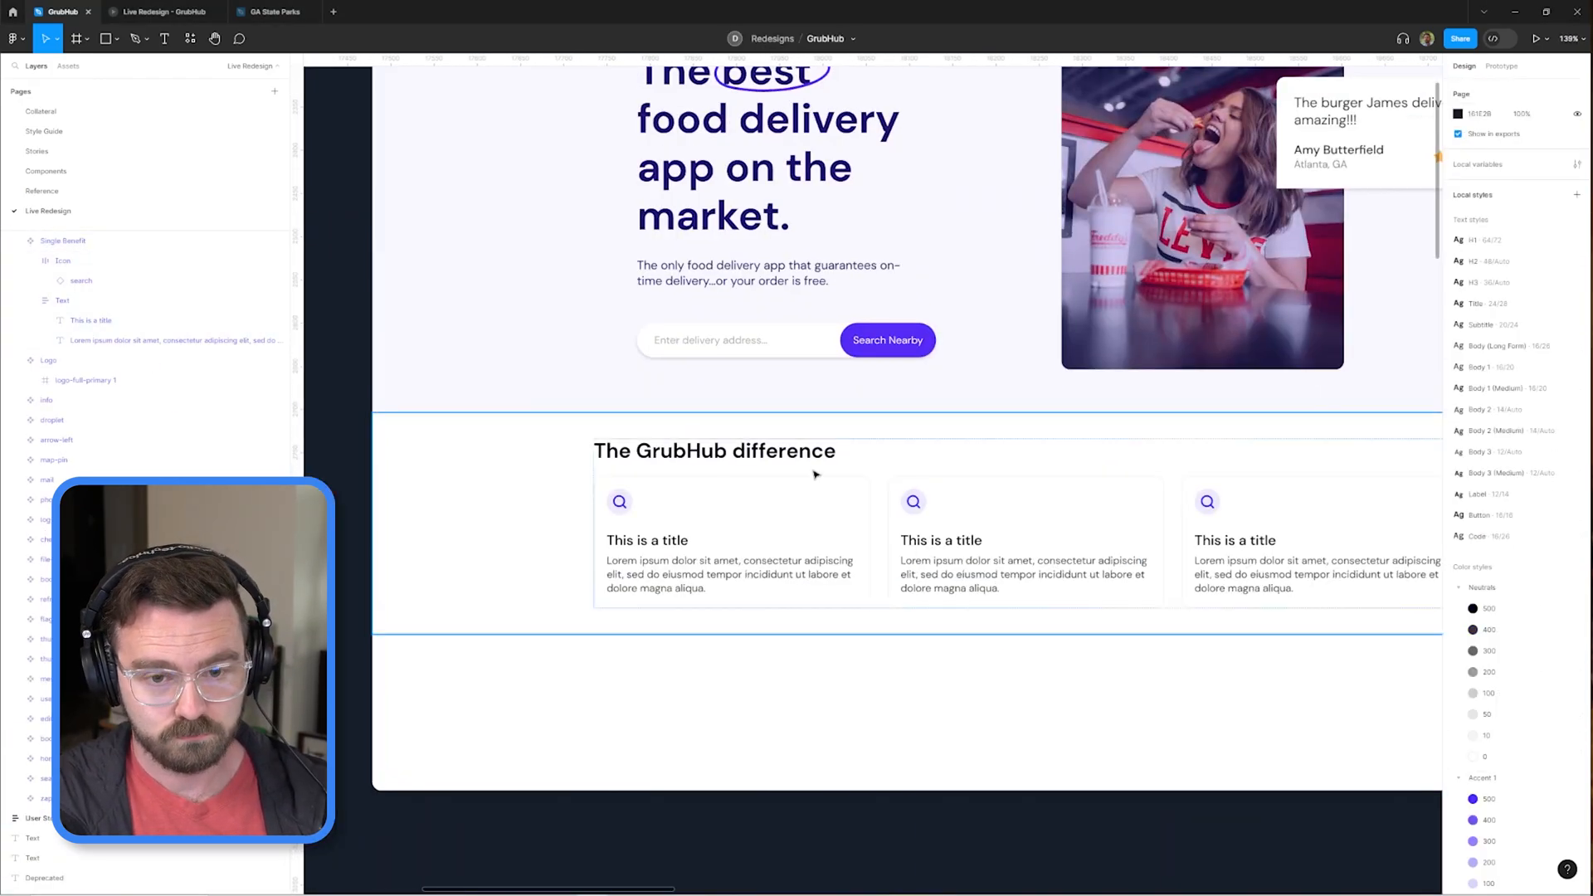
Retitle the three benefit cards "On-time guarantee", "Exceptional, vetted drivers" and "Unparalleled customer service".
double_click(664, 545)
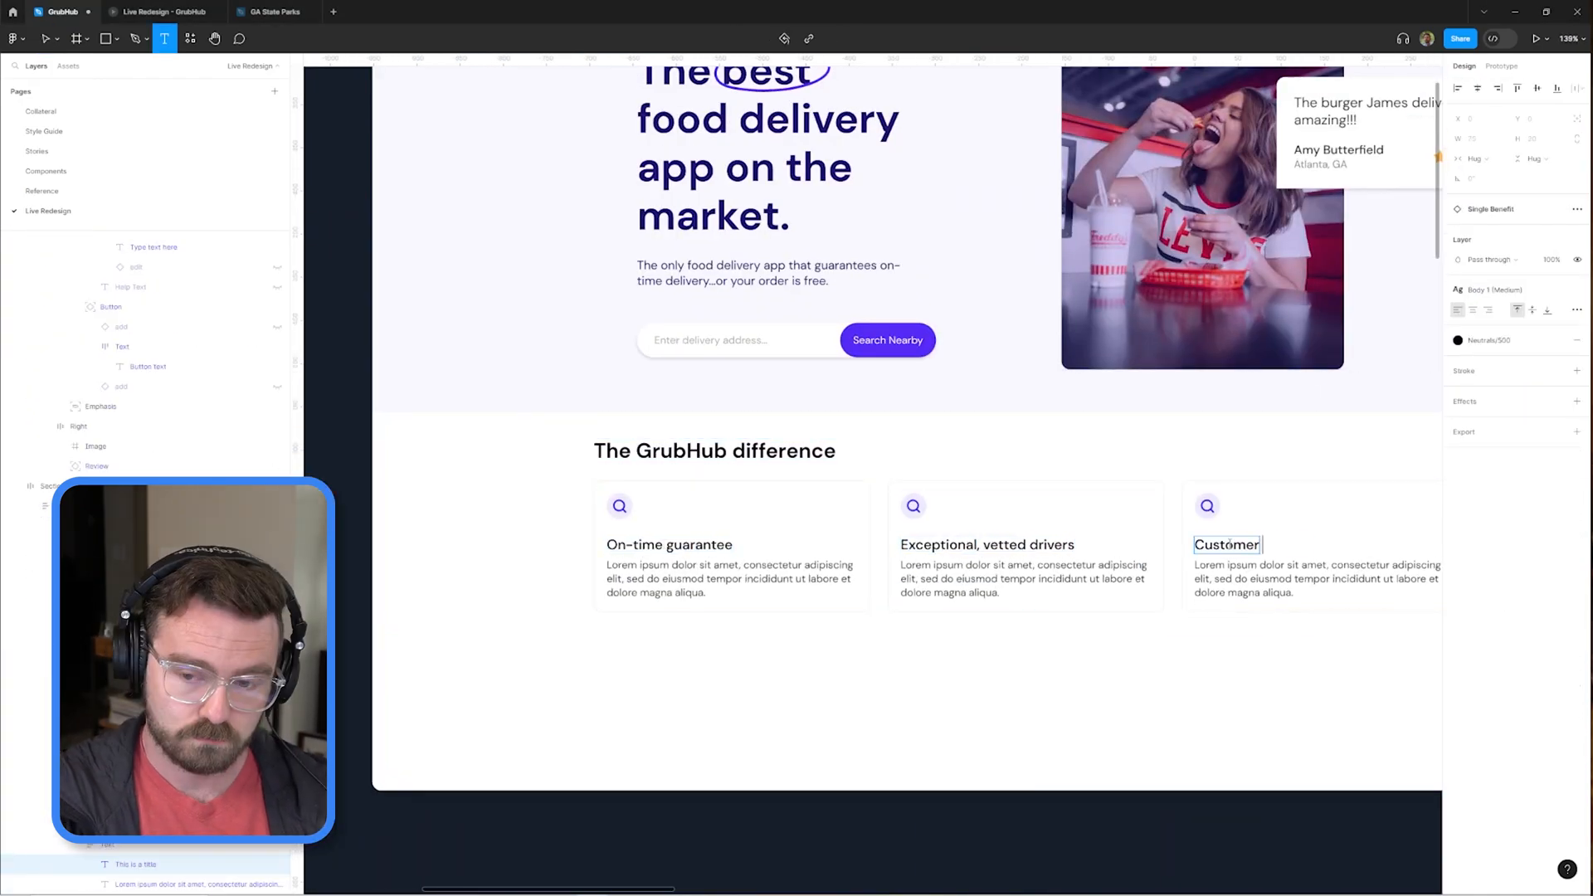
key("BackSpace")
key("BackSpace")
key("BackSpace")
key("BackSpace")
key("BackSpace")
key("BackSpace")
key("BackSpace")
key("BackSpace")
type("Unparalleled customer service")
key("Escape")
key("Escape")
Search the icon plugin for "time" and add a clock icon as a component.
left_click_drag(1185, 565, 1072, 534)
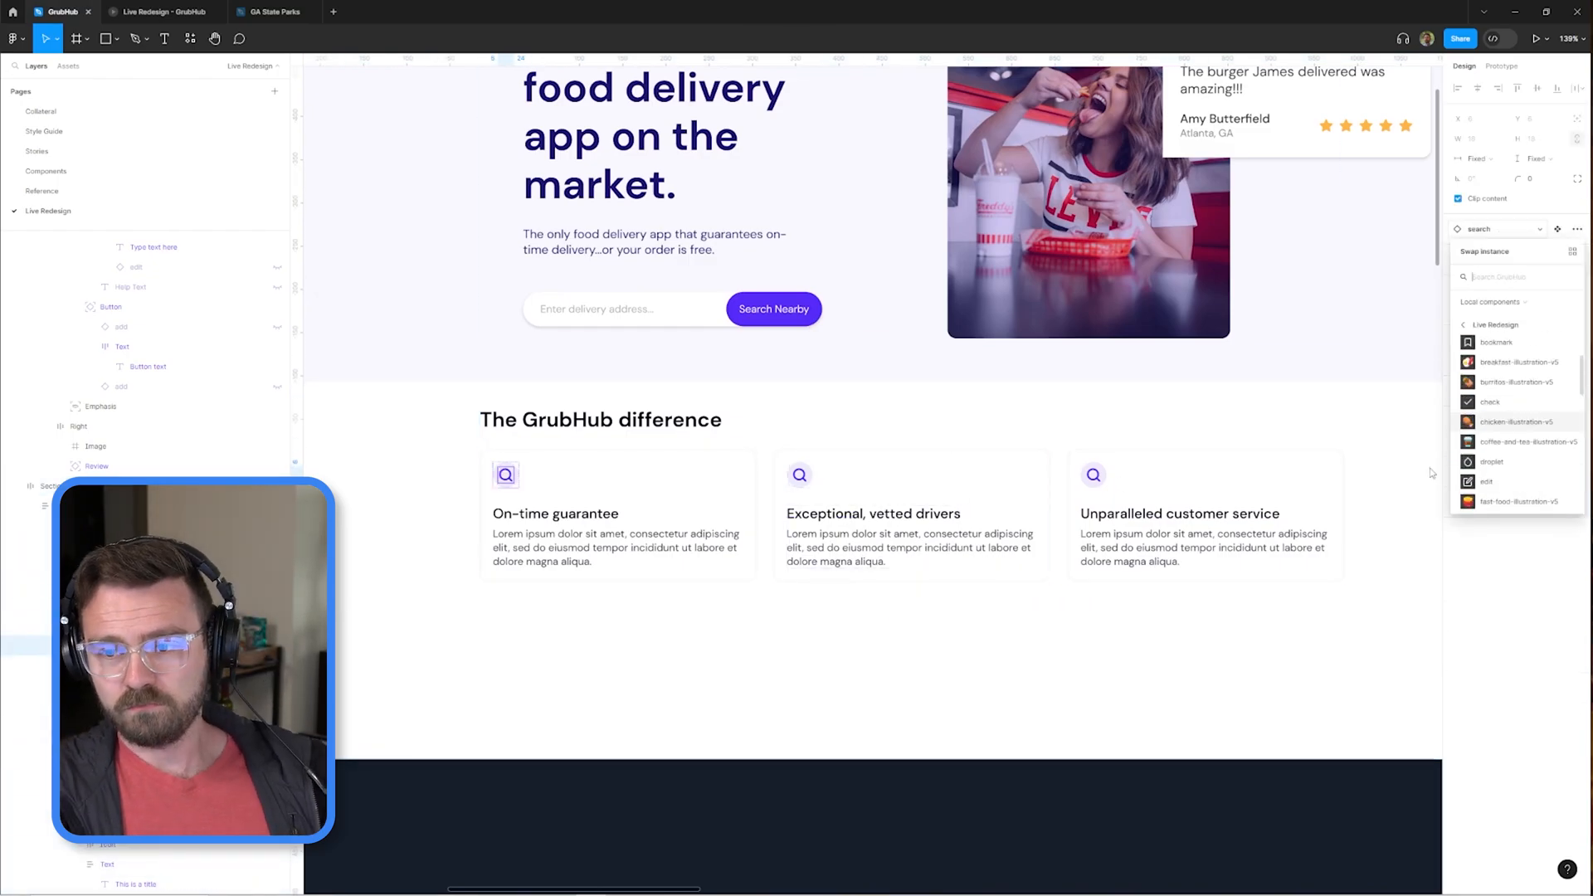
key("Escape")
scroll(1014, 359, "down", 8)
scroll(1013, 360, "up", 8)
key("ctrl+/")
type("fe")
key("Return")
type("time")
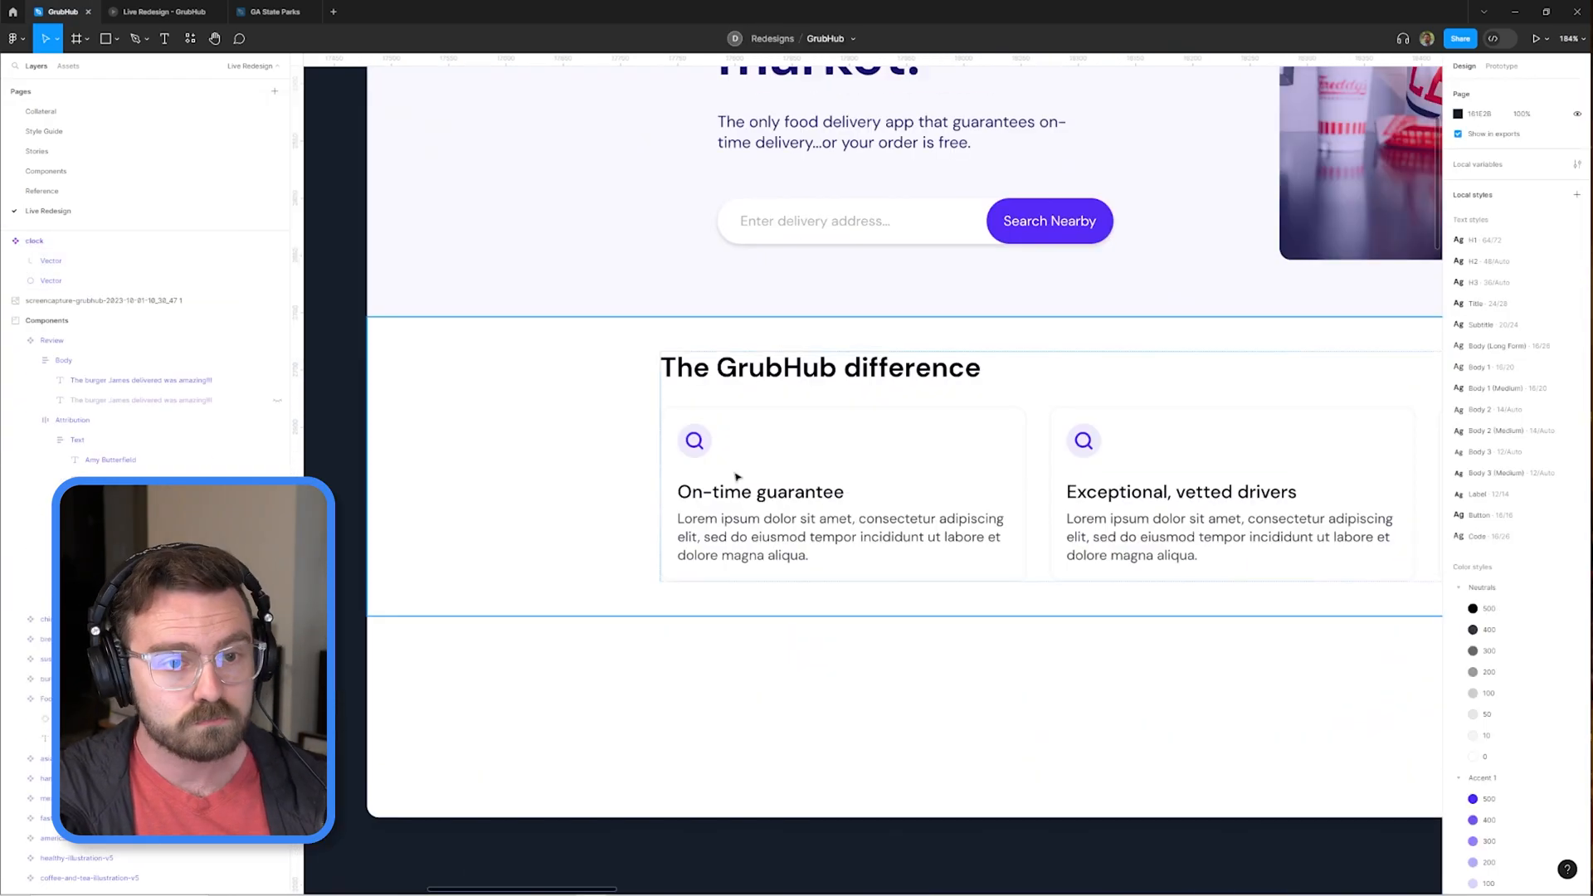
Swap the search icon for clock in the "On-time guarantee" card and for Car in the "Exceptional, vetted drivers" card.
left_click(1511, 332)
left_click_drag(1084, 465, 725, 450)
left_click(725, 426, "ctrl")
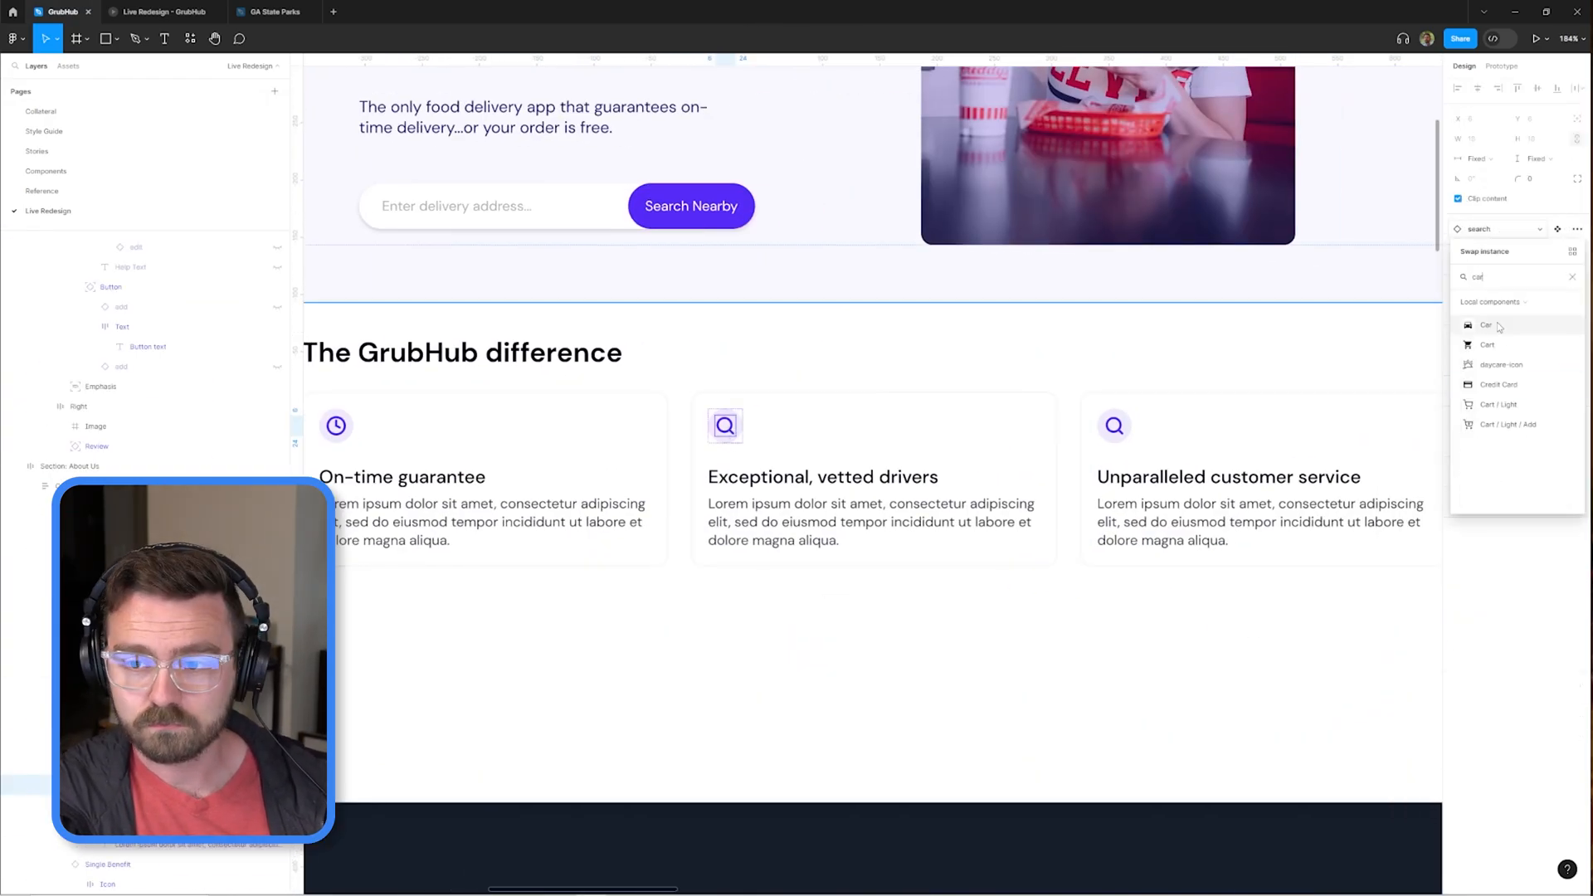
left_click(1494, 325)
Swap the search icon in the "Unparalleled customer service" card for the award icon.
scroll(749, 438, "up", 5)
left_click(667, 396, "ctrl")
left_click(830, 369)
scroll(684, 368, "down", 5)
left_click(747, 430, "ctrl")
left_click(1493, 325)
scroll(936, 512, "down", 6)
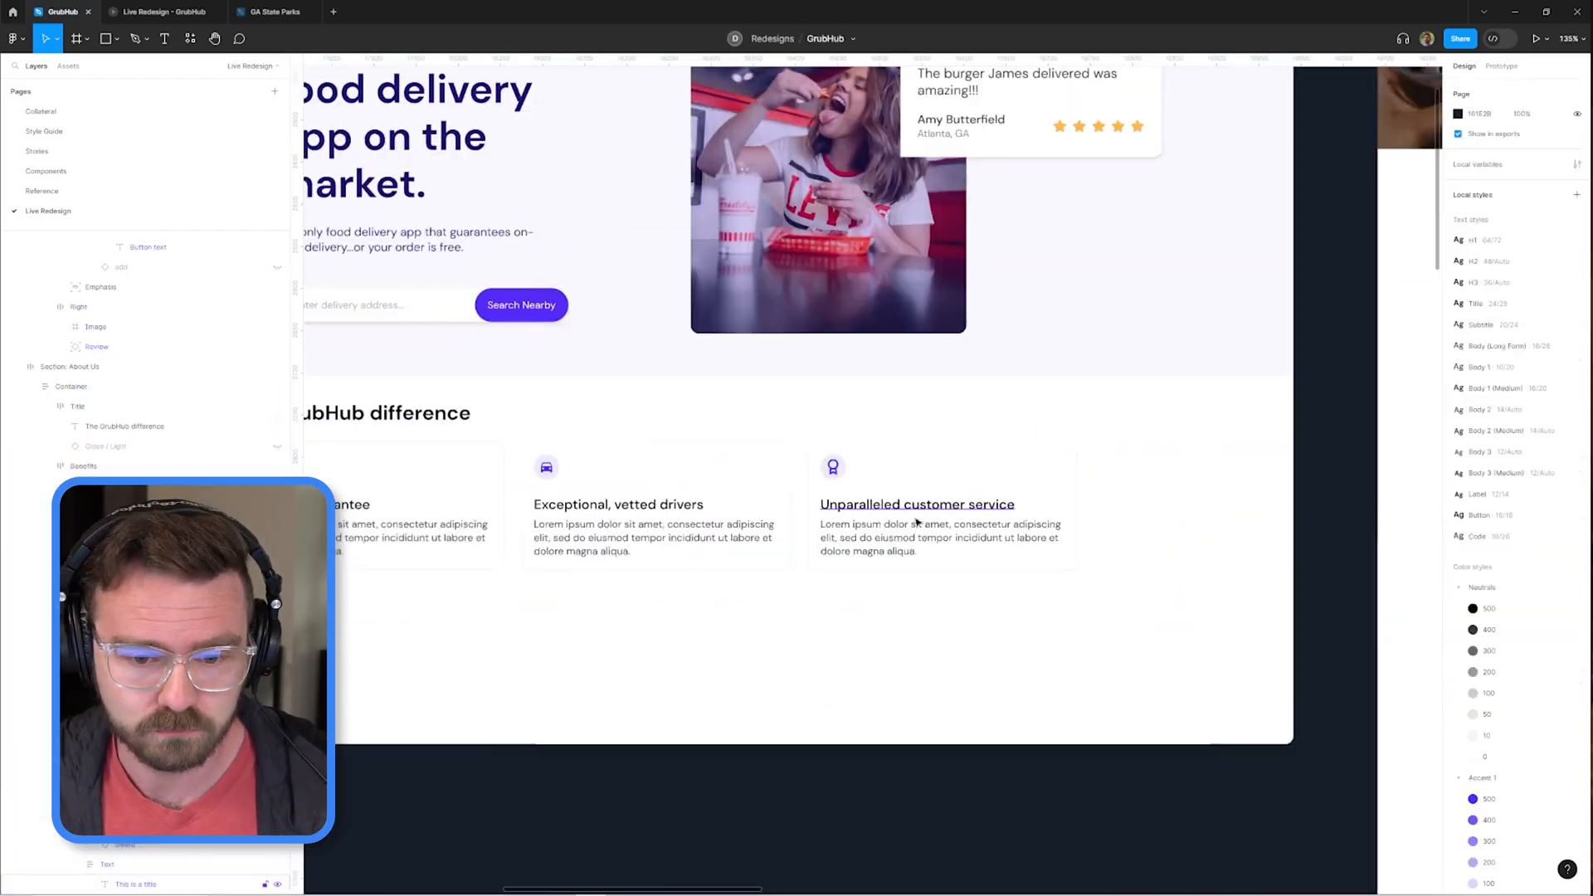
Apply the Standard Box Shadow effect style to the Single Benefit component.
scroll(1182, 278, "up", 3)
left_click(803, 382)
left_click(1558, 697)
left_click(1515, 773)
Resize the icon frame inside the Single Benefit component to 50 by 50.
scroll(816, 373, "up", 4)
left_click(435, 332, "ctrl")
left_click(1474, 159)
type("50")
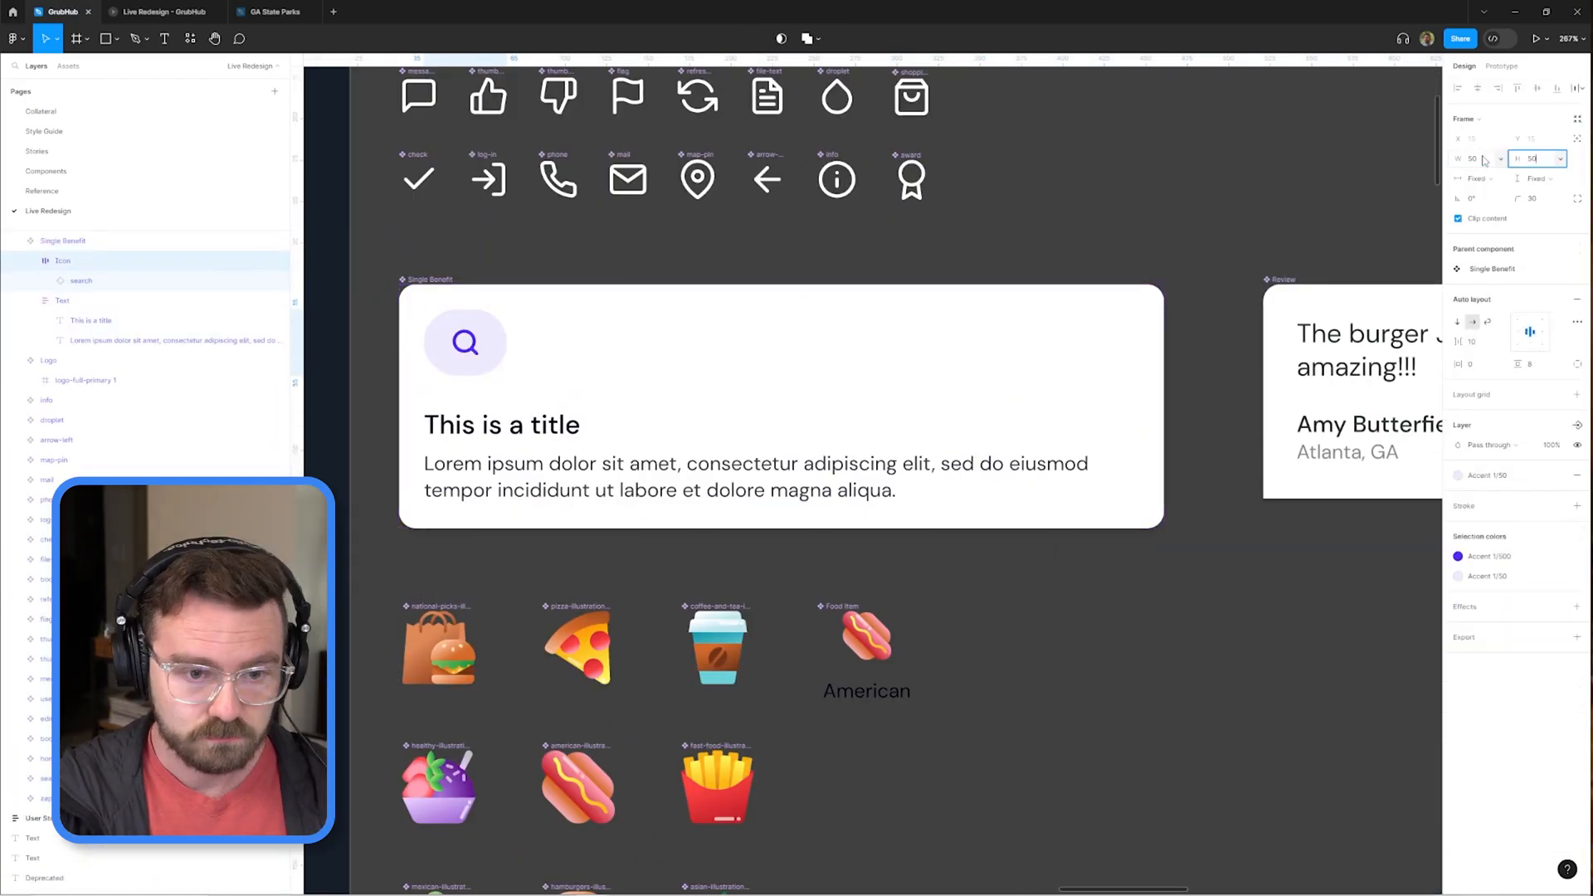
Inspect the updated benefit cards in the homepage layout.
scroll(939, 349, "down", 1)
left_click(938, 349)
scroll(938, 350, "down", 2)
left_click(1243, 296)
scroll(1242, 297, "down", 6)
scroll(929, 370, "up", 6)
scroll(928, 370, "down", 6)
scroll(676, 423, "up", 5)
scroll(1328, 287, "down", 4)
scroll(954, 407, "up", 5)
double_click(1070, 406)
left_click(1070, 680)
scroll(730, 462, "up", 2)
scroll(1034, 341, "down", 3)
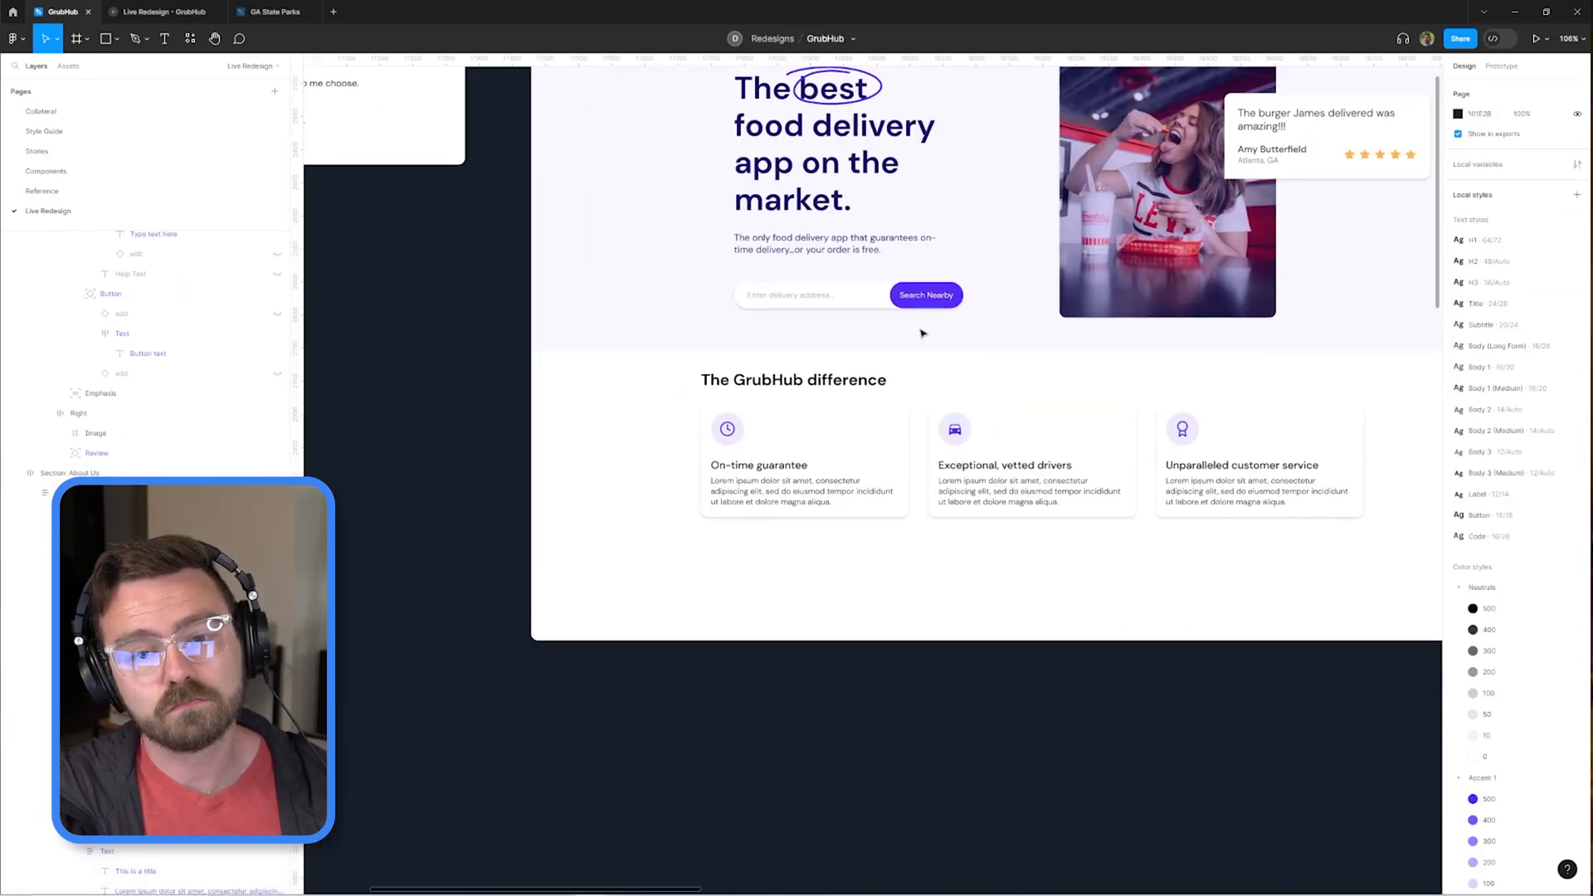
Detach the color style of "The GrubHub difference" heading and give the text a custom color.
left_click(823, 381, "ctrl")
scroll(823, 415, "down", 4)
scroll(1002, 341, "up", 4)
left_click(1557, 310)
left_click(1458, 331)
left_click(1308, 625)
Set the Single Benefit component's horizontal and vertical padding to 20.
scroll(1042, 398, "down", 5)
left_click(712, 302)
left_click(1481, 374)
type("20")
key("Tab")
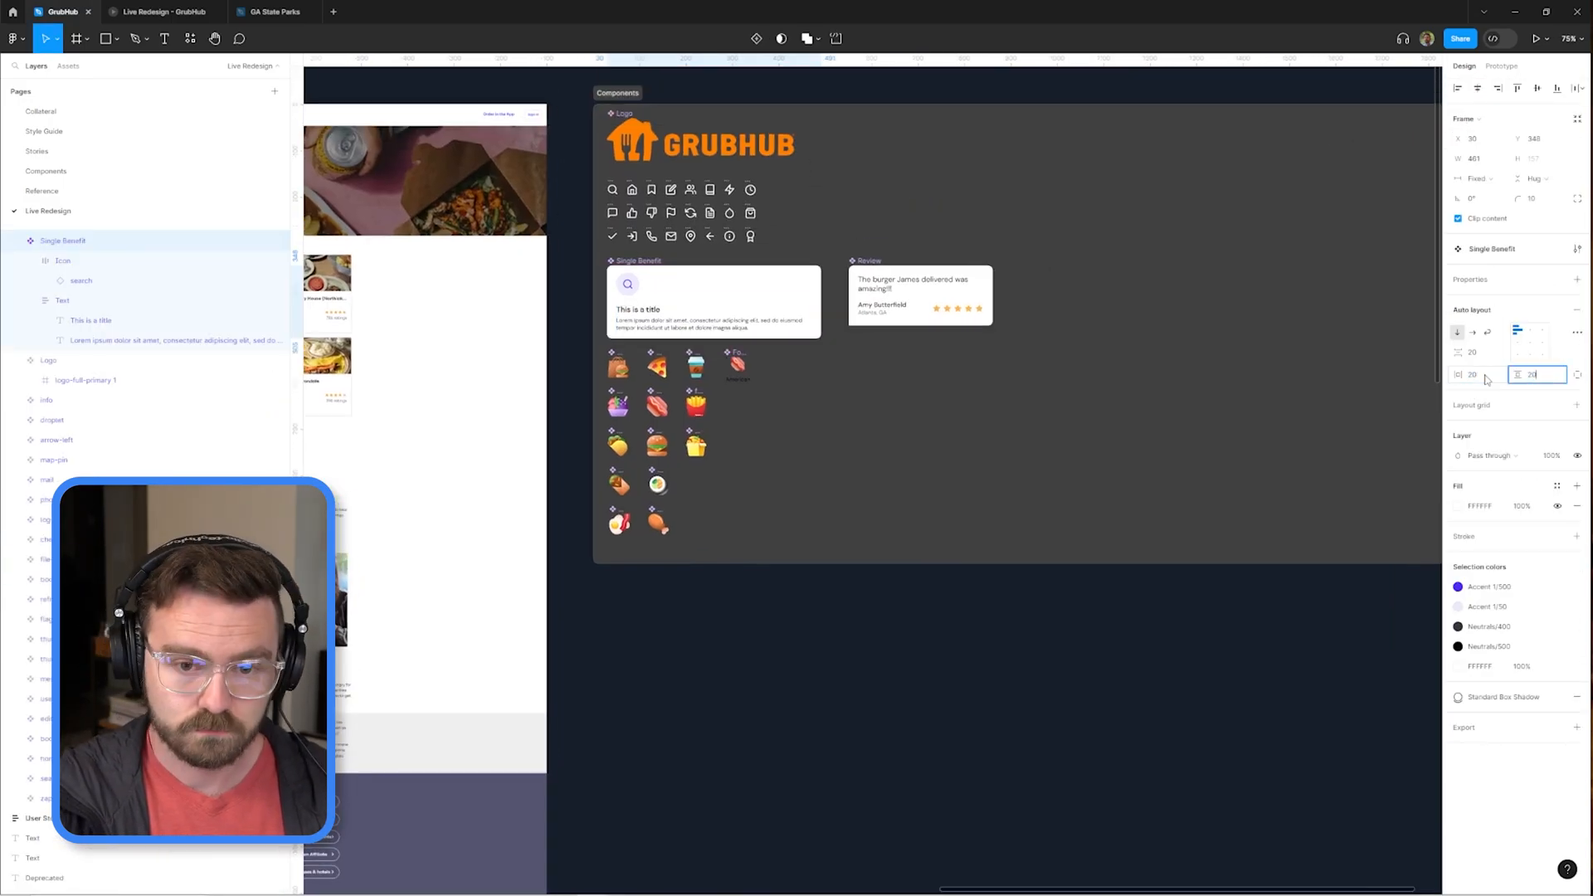
type("20")
scroll(993, 400, "up", 4)
scroll(887, 409, "up", 3)
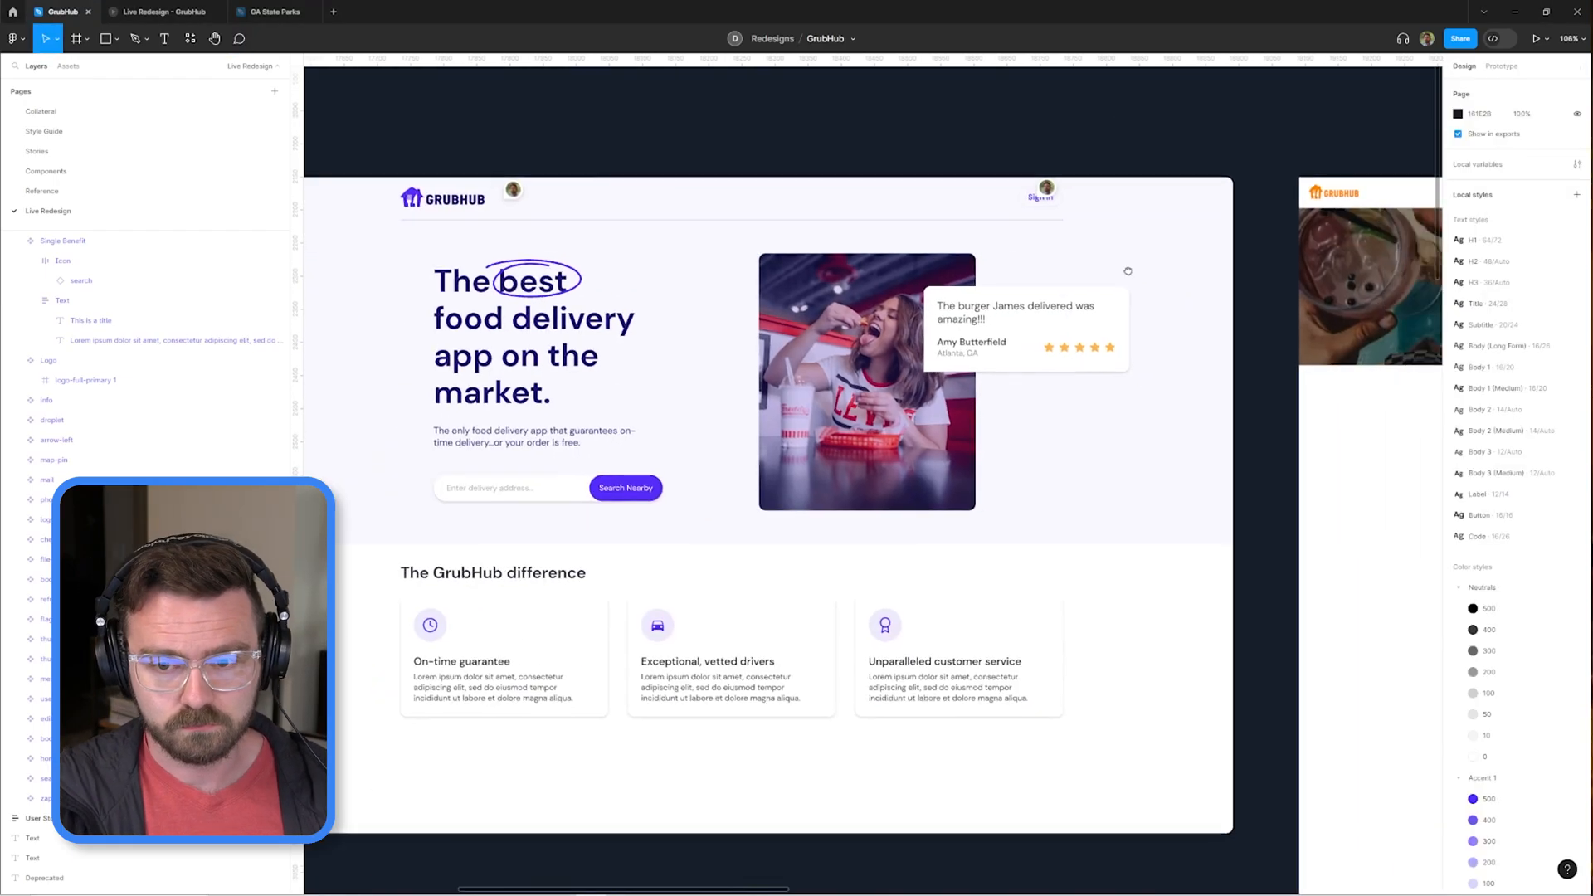
key("Return")
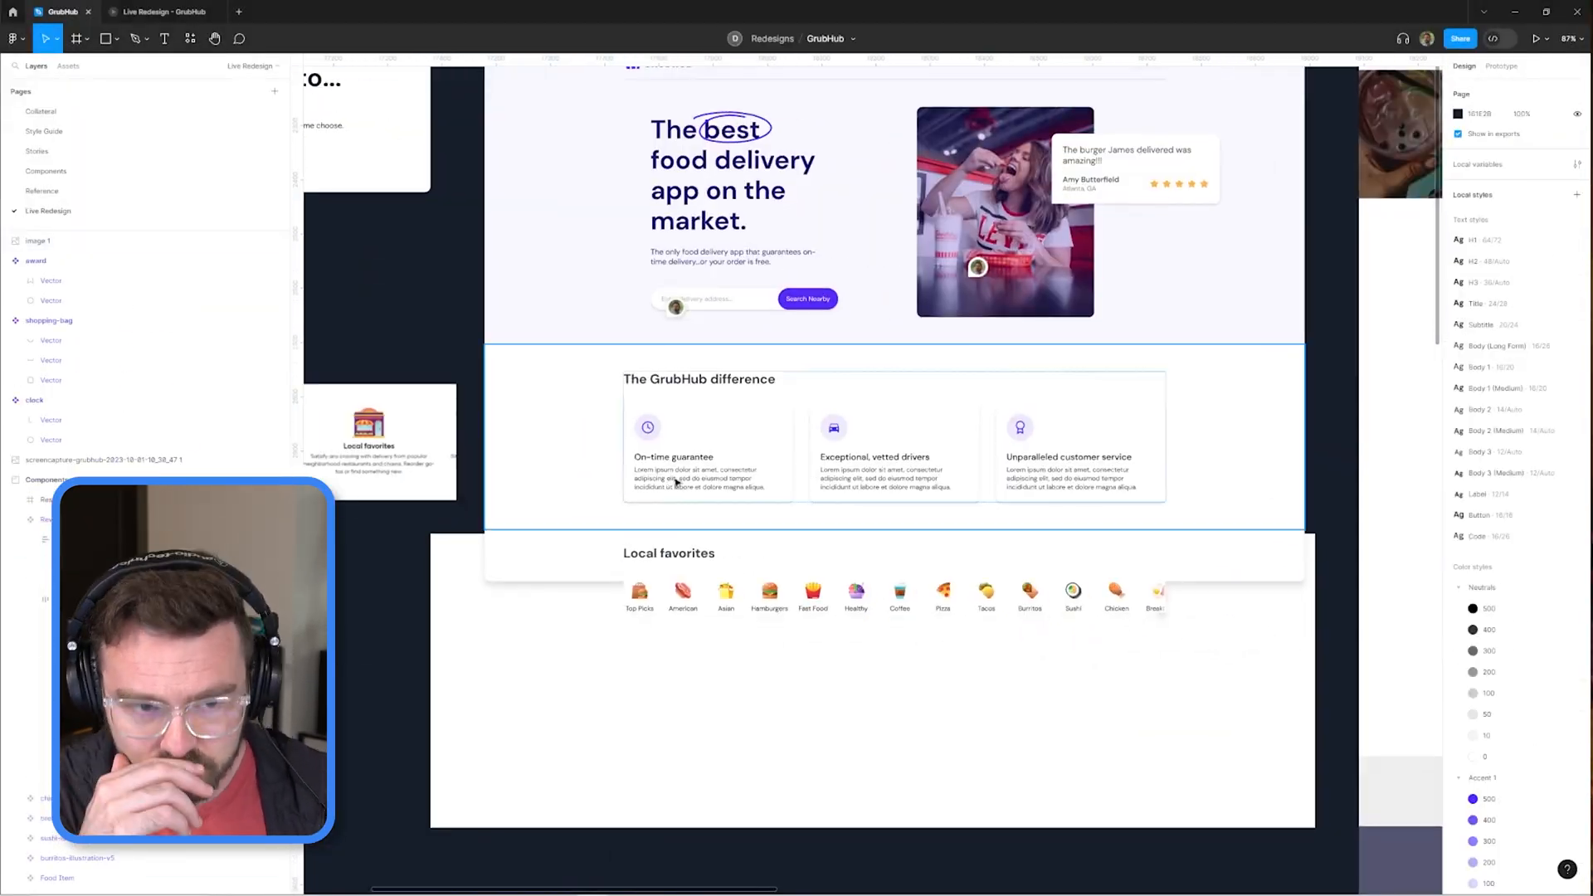
Add the name "Thai 5 and Sushi Bar" to the Restaurant frame in the Body 1 (Medium) text style.
left_click(765, 385)
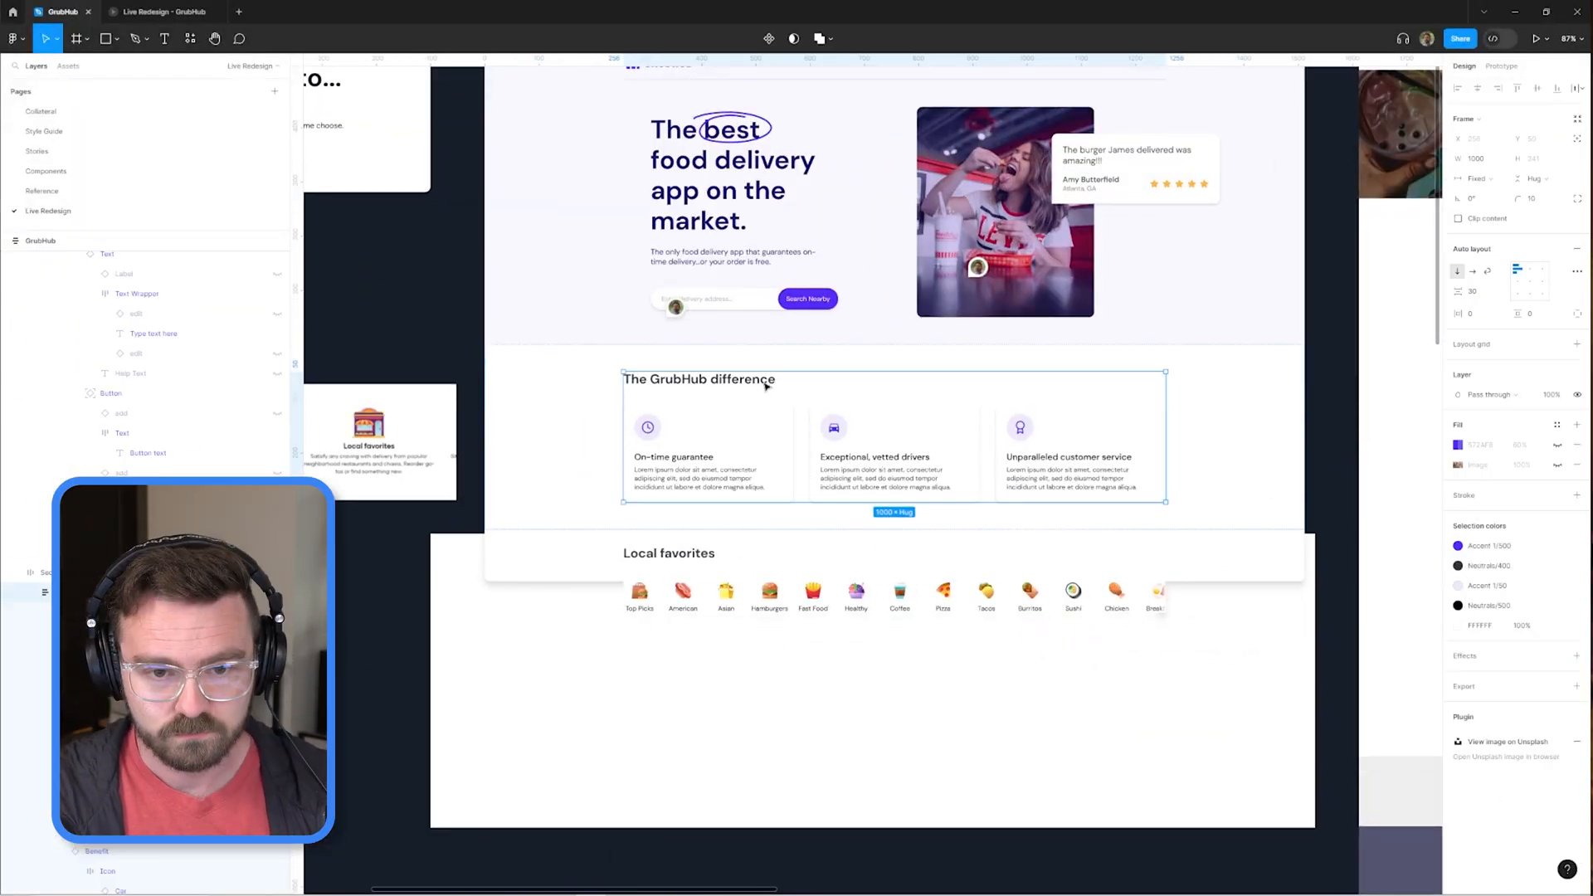
scroll(765, 386, "down", 3)
left_click(893, 306)
double_click(777, 148)
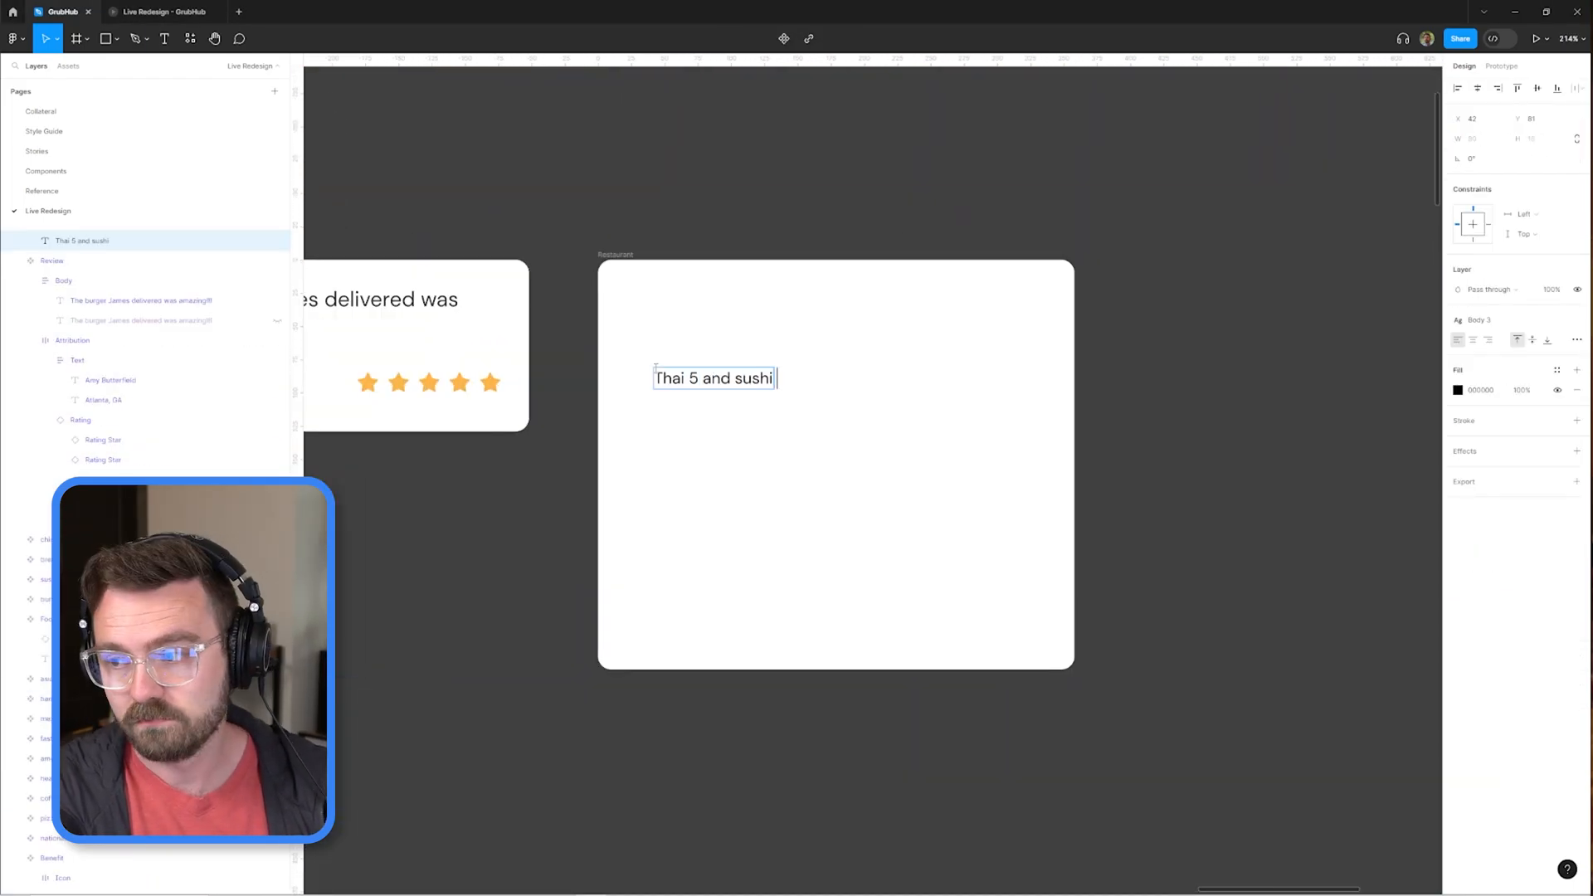
left_click(1506, 444)
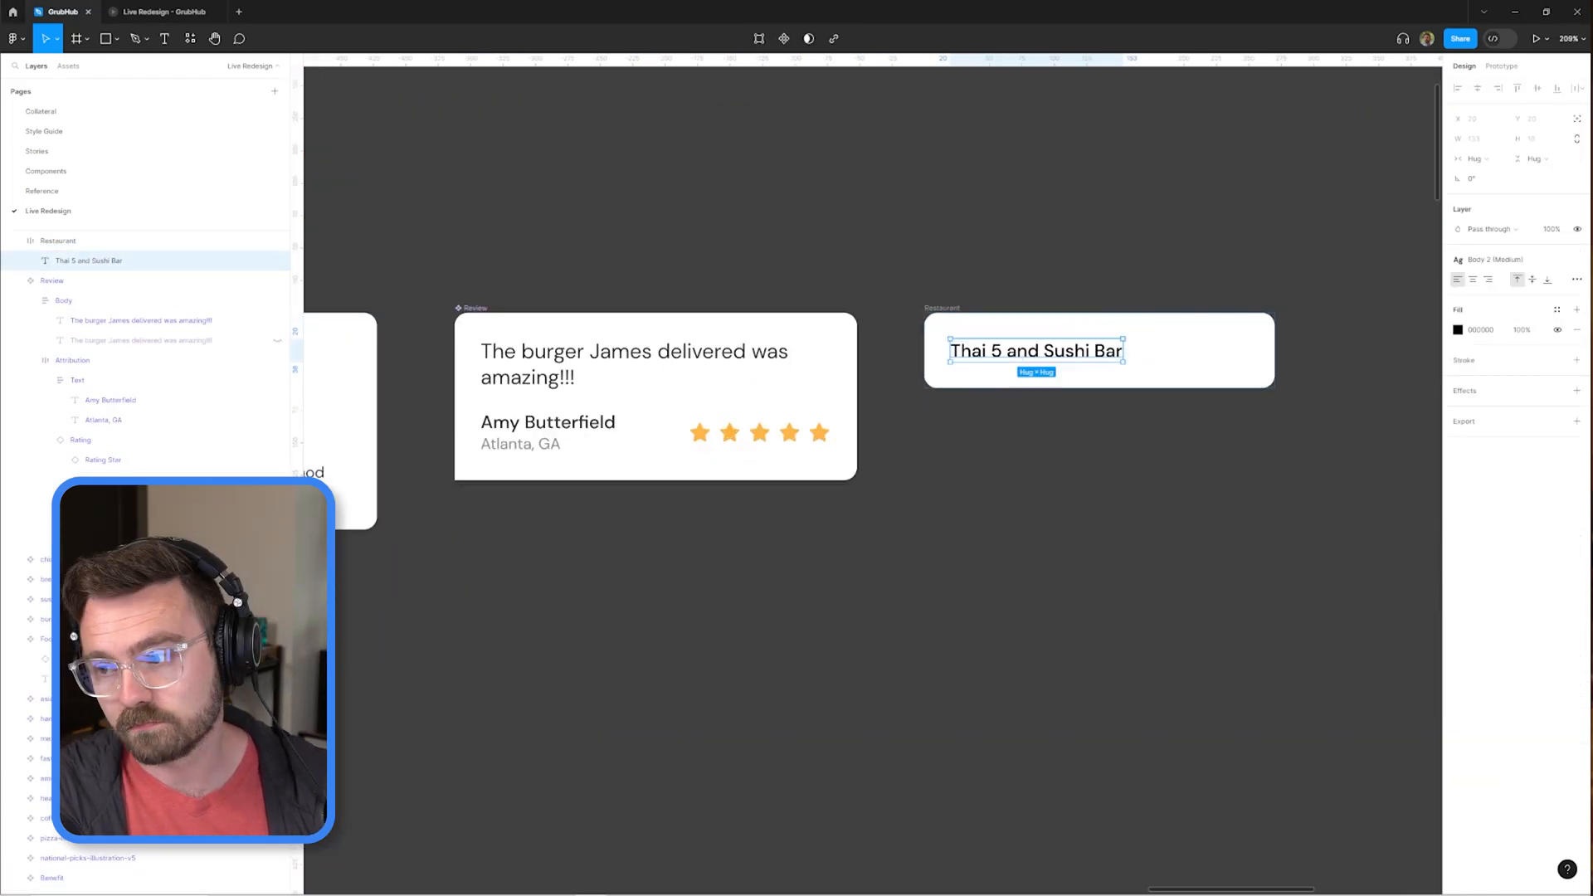
Duplicate the restaurant name below as "Asian" and give the copy a regular-weight body text style.
key("ctrl+d")
key("Return")
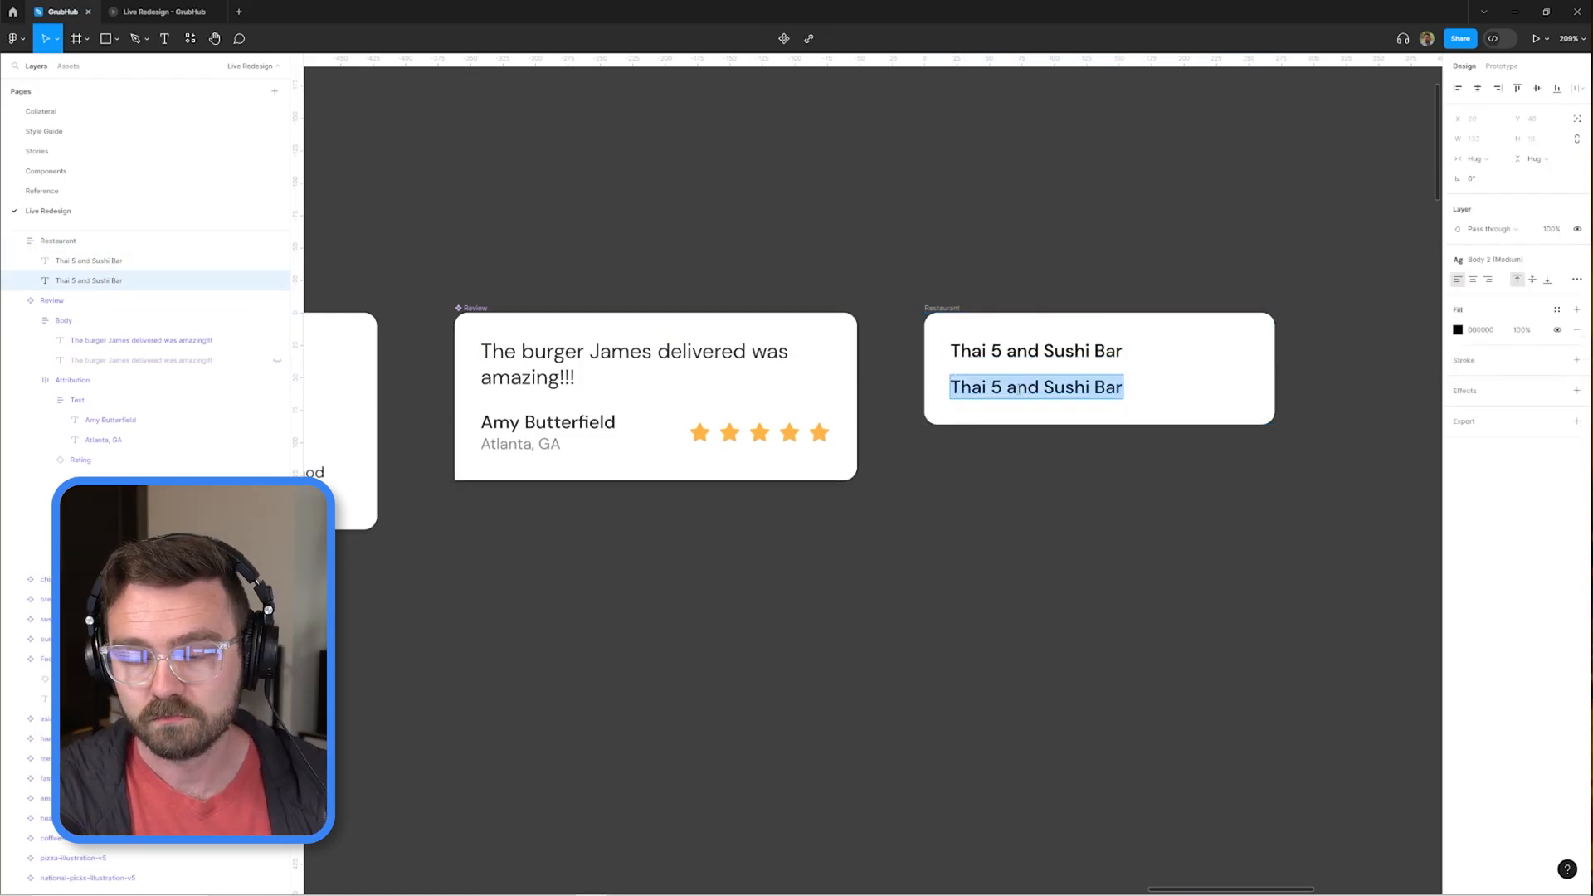
type("Asian")
key("Escape")
left_click(1010, 327)
scroll(915, 402, "up", 3)
double_click(712, 466)
left_click(1495, 260)
left_click(1506, 465)
Set the Restaurant card's item spacing to 5 and duplicate the "Asian" line below as "20-30min".
left_click(937, 498)
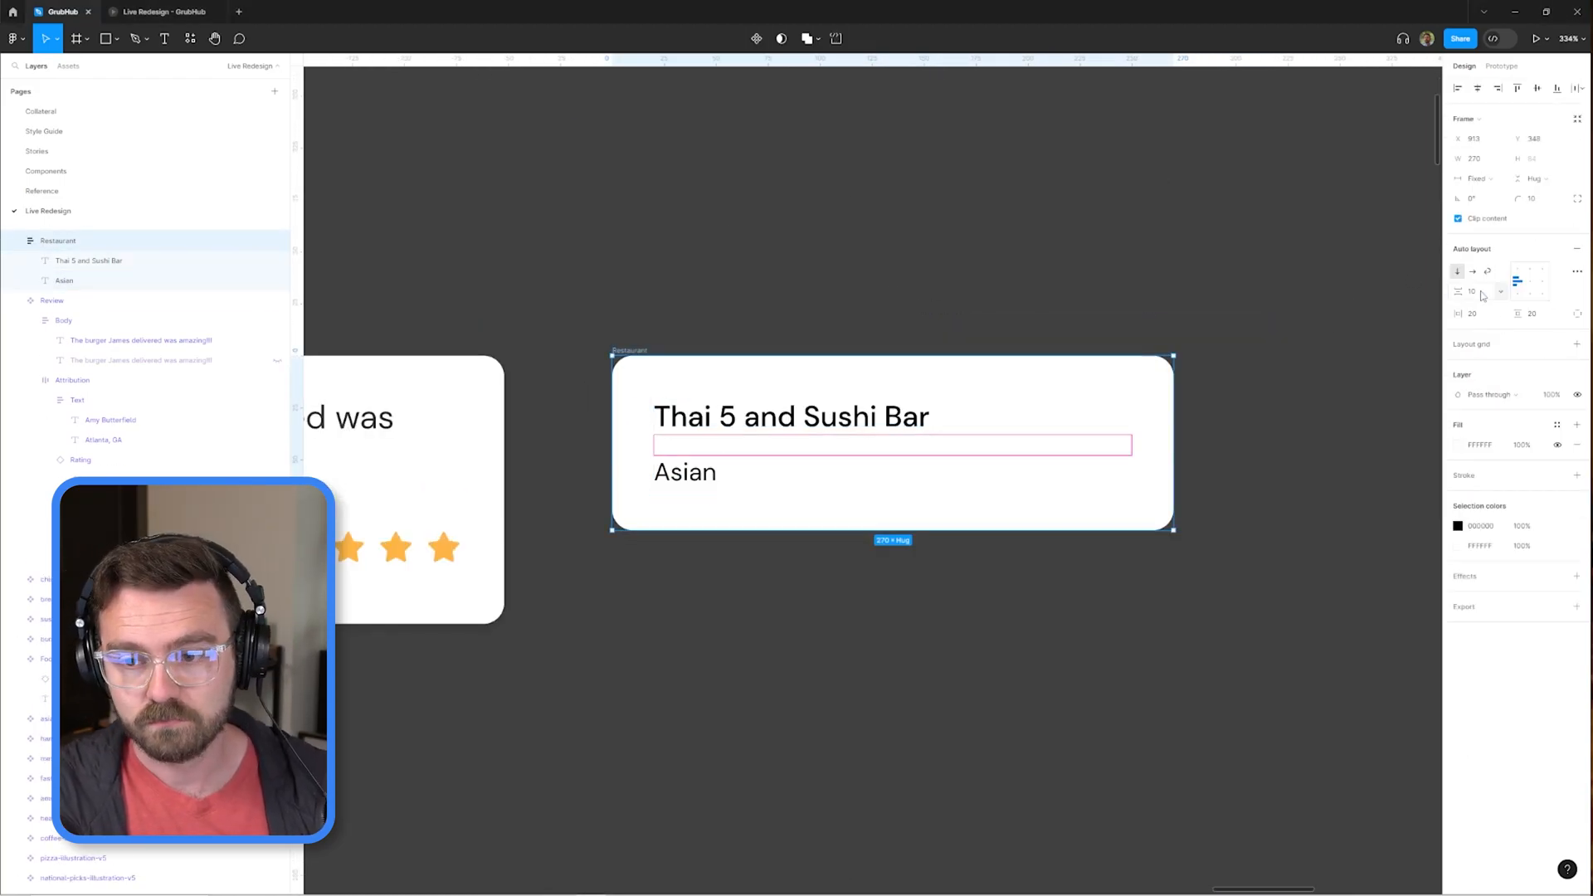
left_click(686, 472)
key("ctrl+d")
key("Return")
scroll(741, 507, "down", 3)
left_click(904, 441)
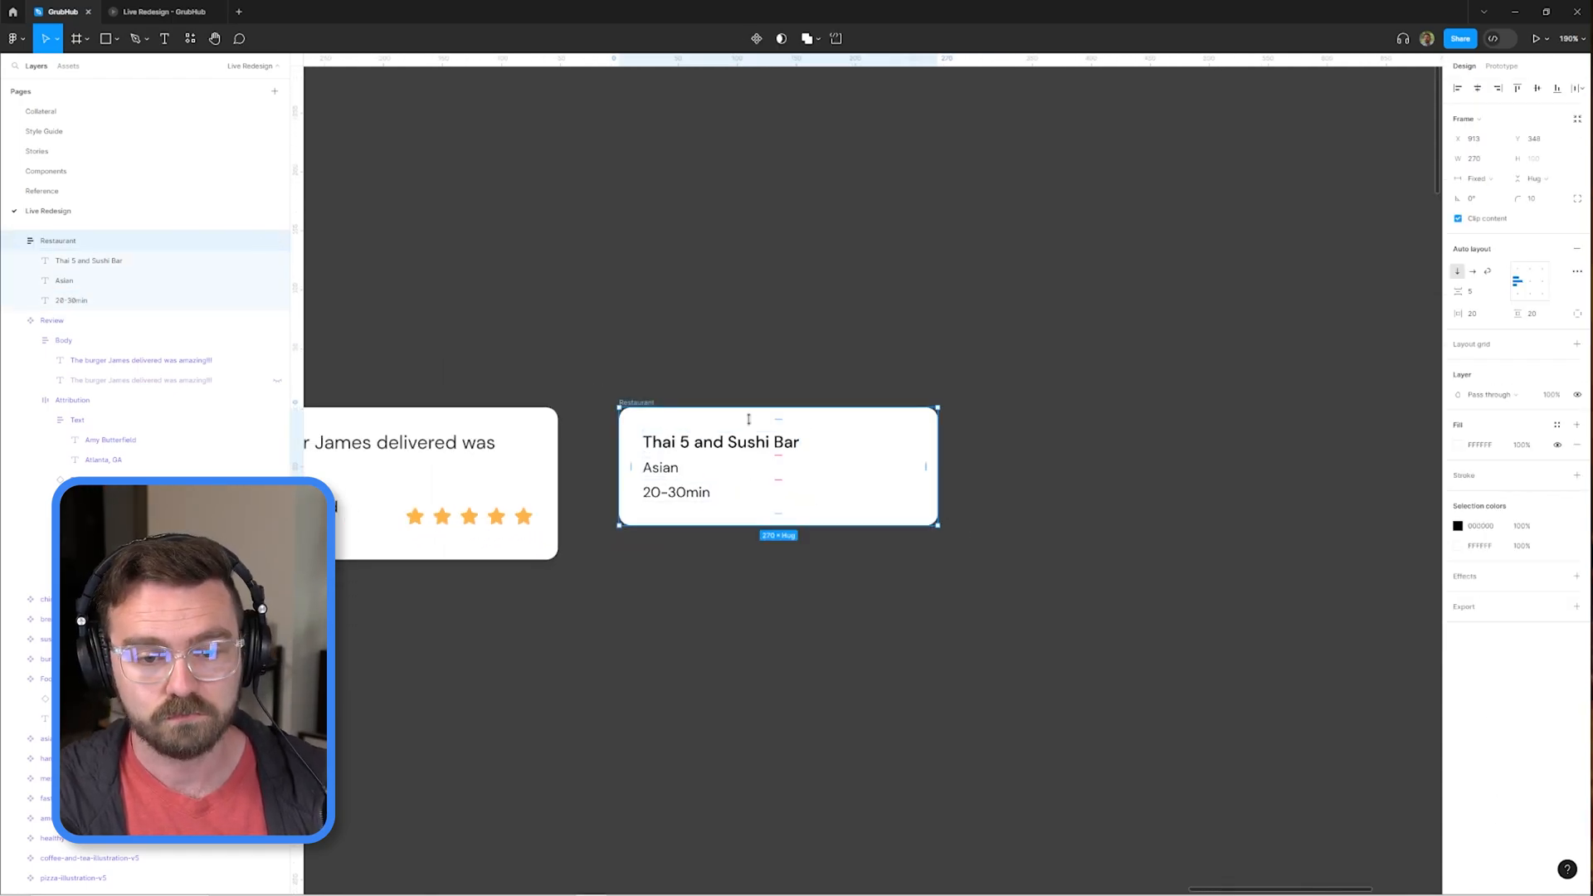
scroll(721, 440, "down", 1)
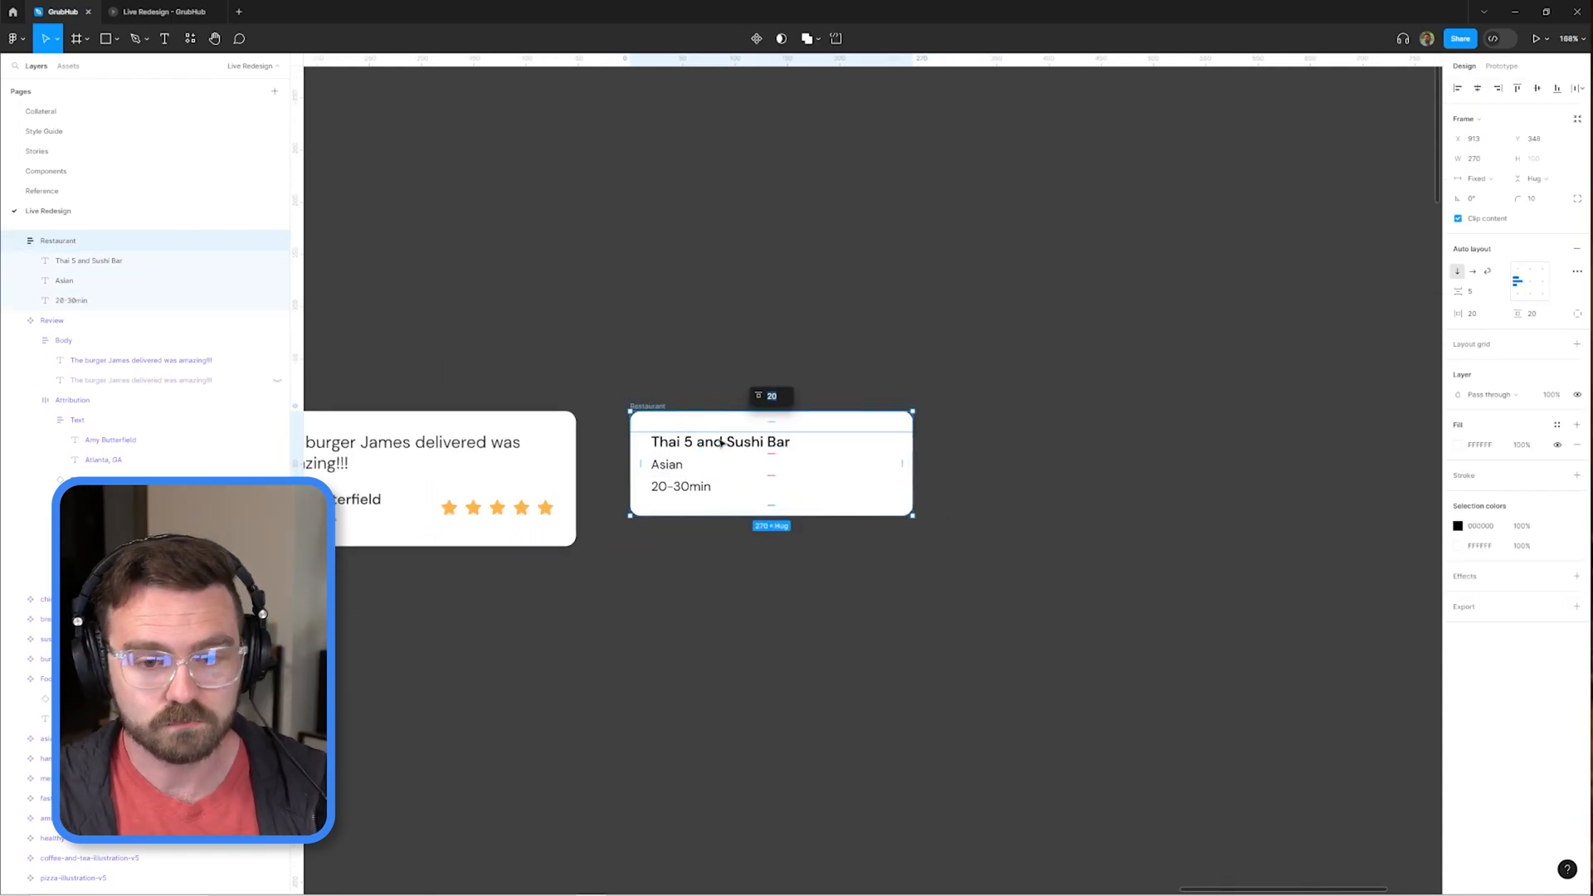
Set the Restaurant card's vertical padding to 7 and draw an image frame above the restaurant name.
type("7")
key("Return")
key("f")
left_click_drag(653, 433, 900, 555)
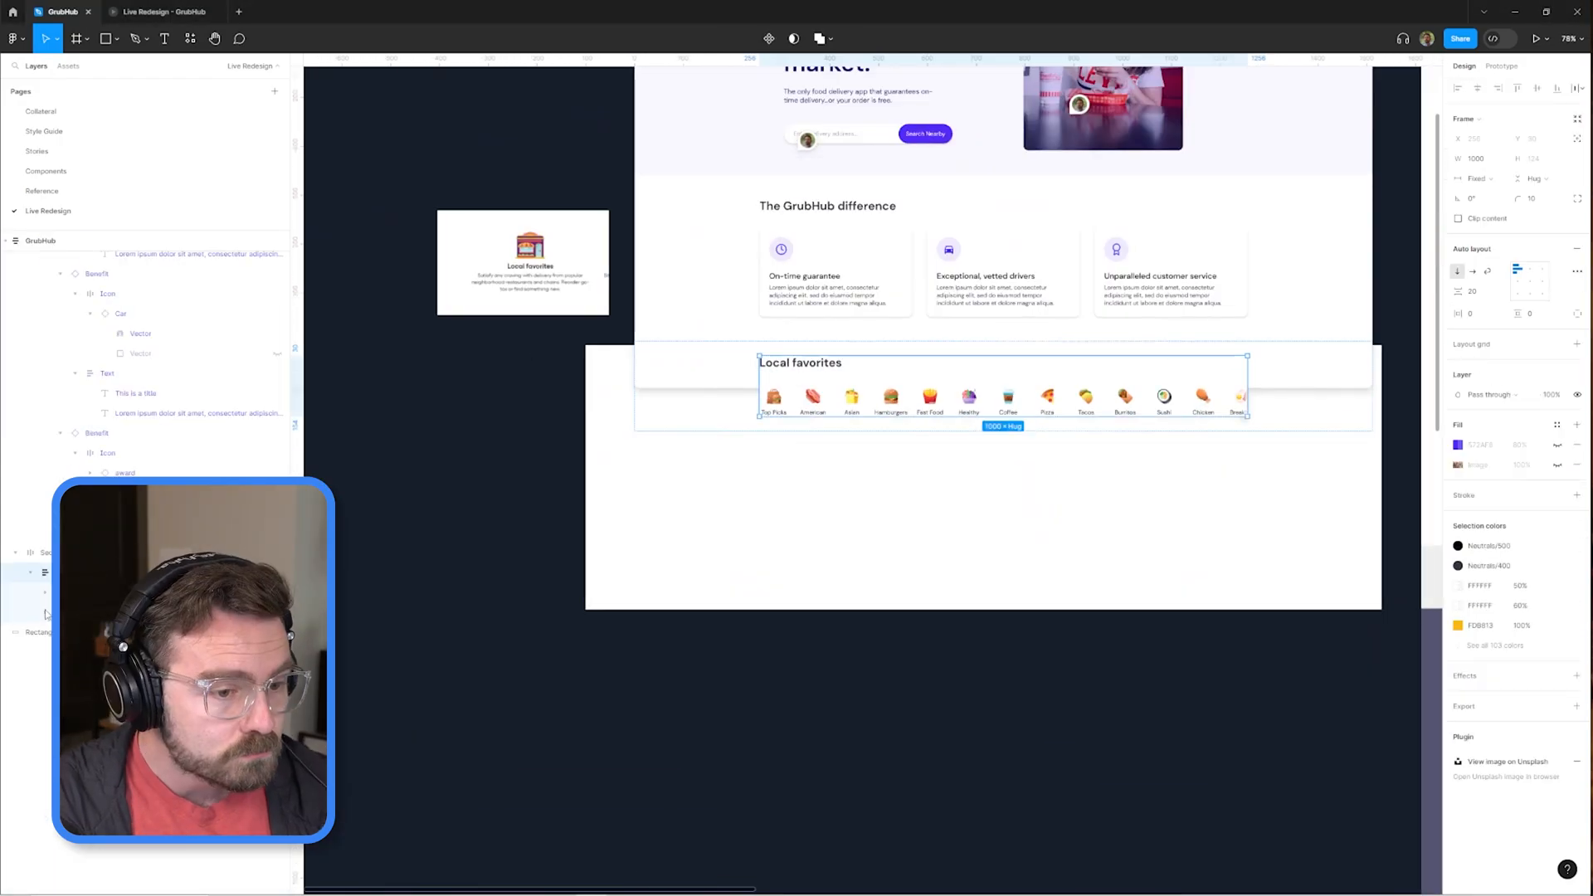
Duplicate the Food Illustrations row under Local favorites as Restaurants and remove the copied food items.
key("ctrl+d")
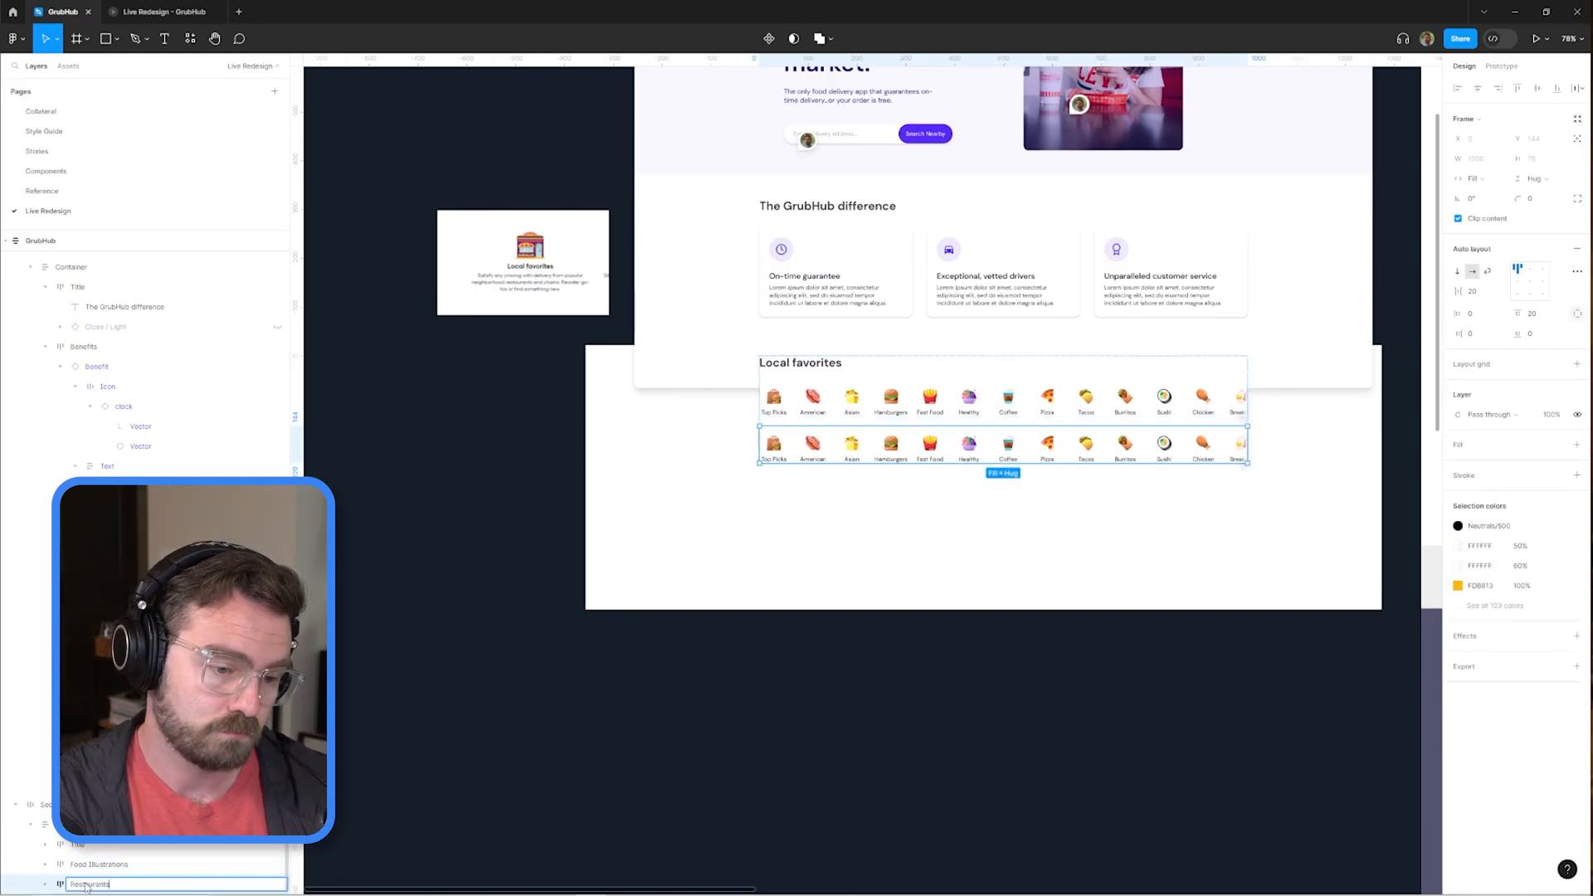
key("Delete")
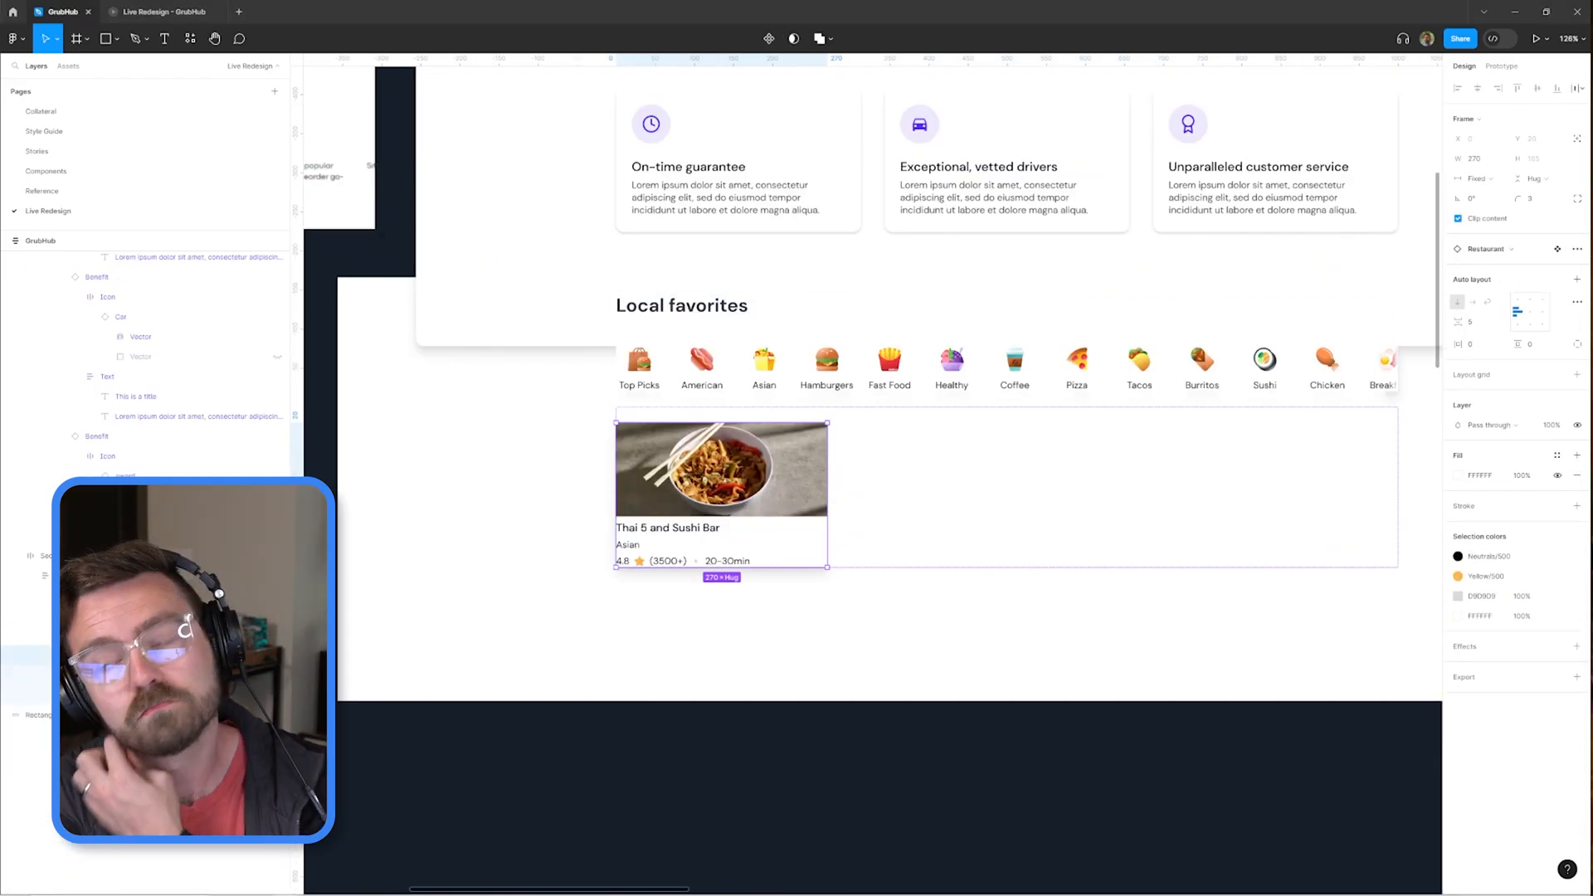
Duplicate the Thai 5 and Sushi Bar card three times in the Restaurants row under Local favorites.
scroll(928, 480, "up", 2)
scroll(928, 480, "down", 5)
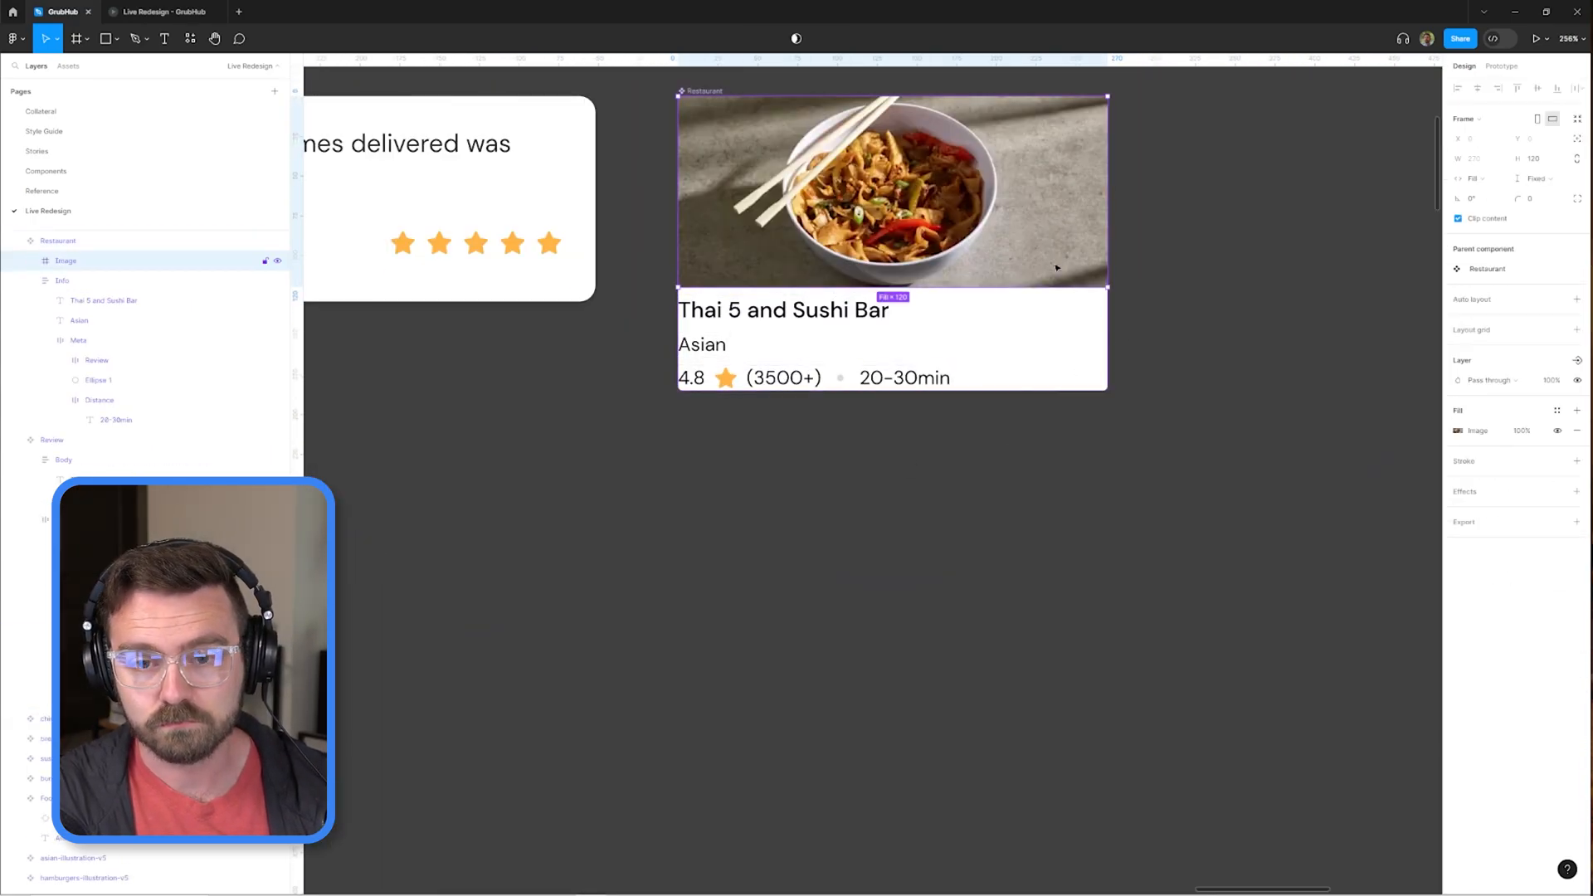
left_click(1057, 268)
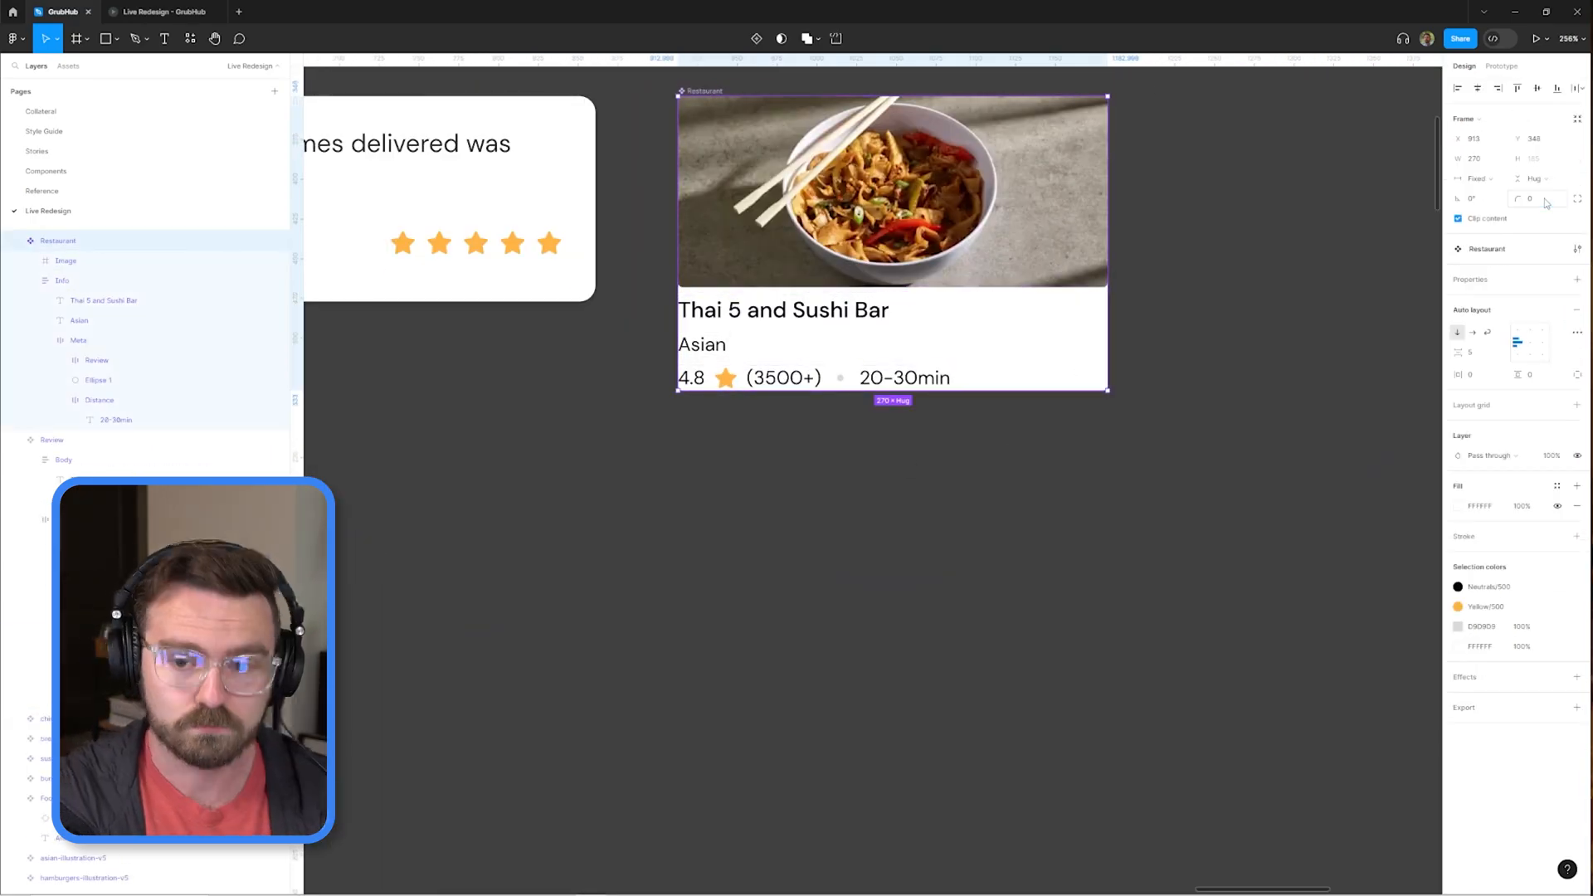
scroll(1058, 268, "down", 4)
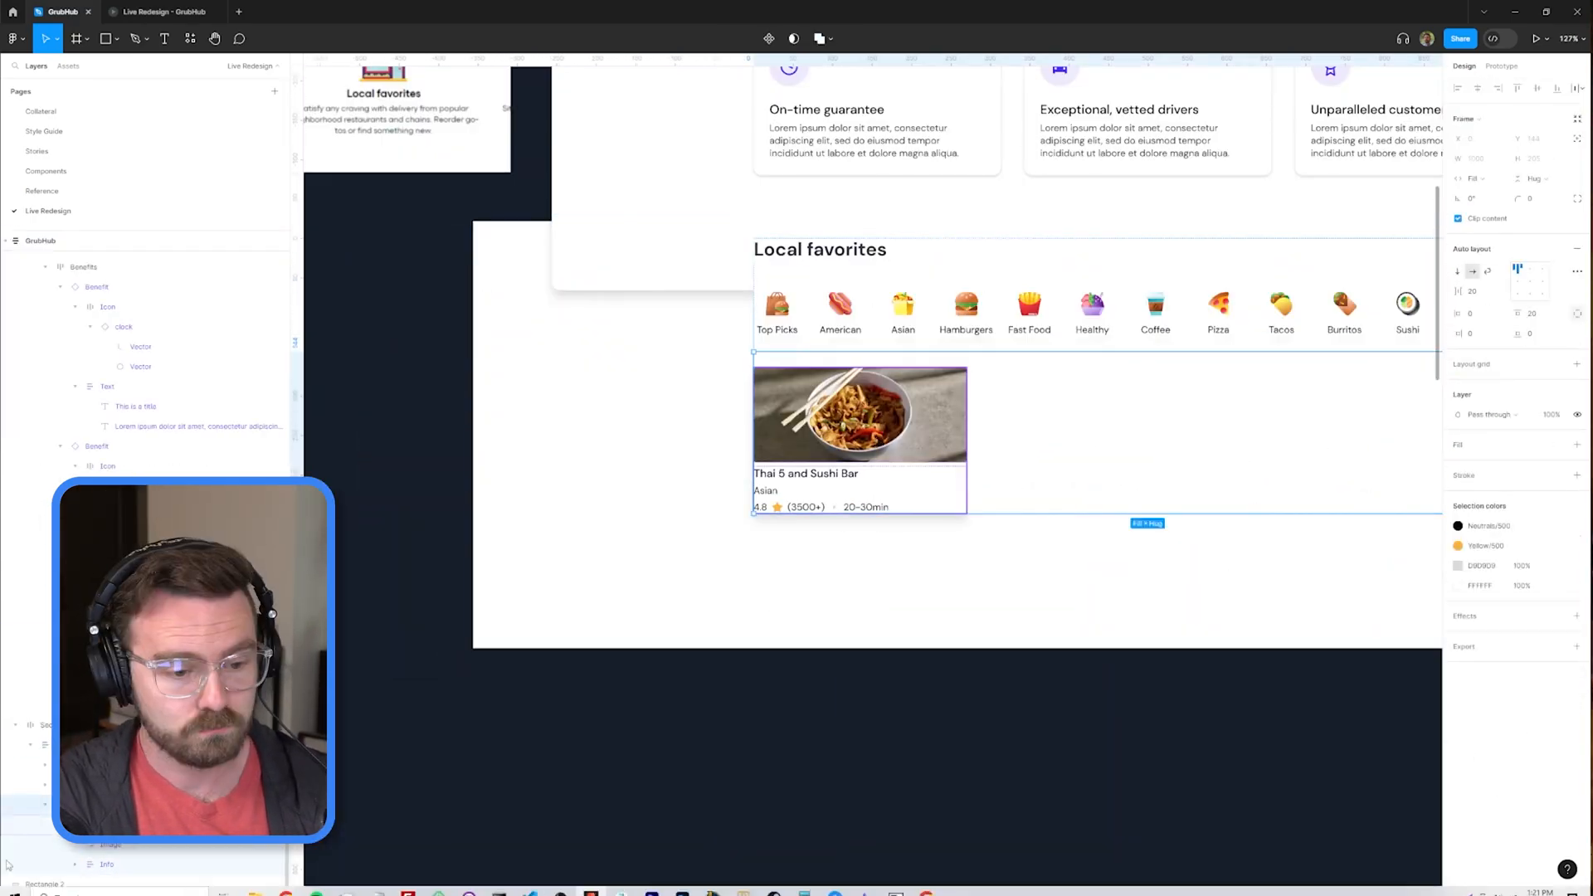
left_click(889, 490, "ctrl")
left_click(608, 440)
left_click(860, 417, "ctrl")
left_click(953, 503)
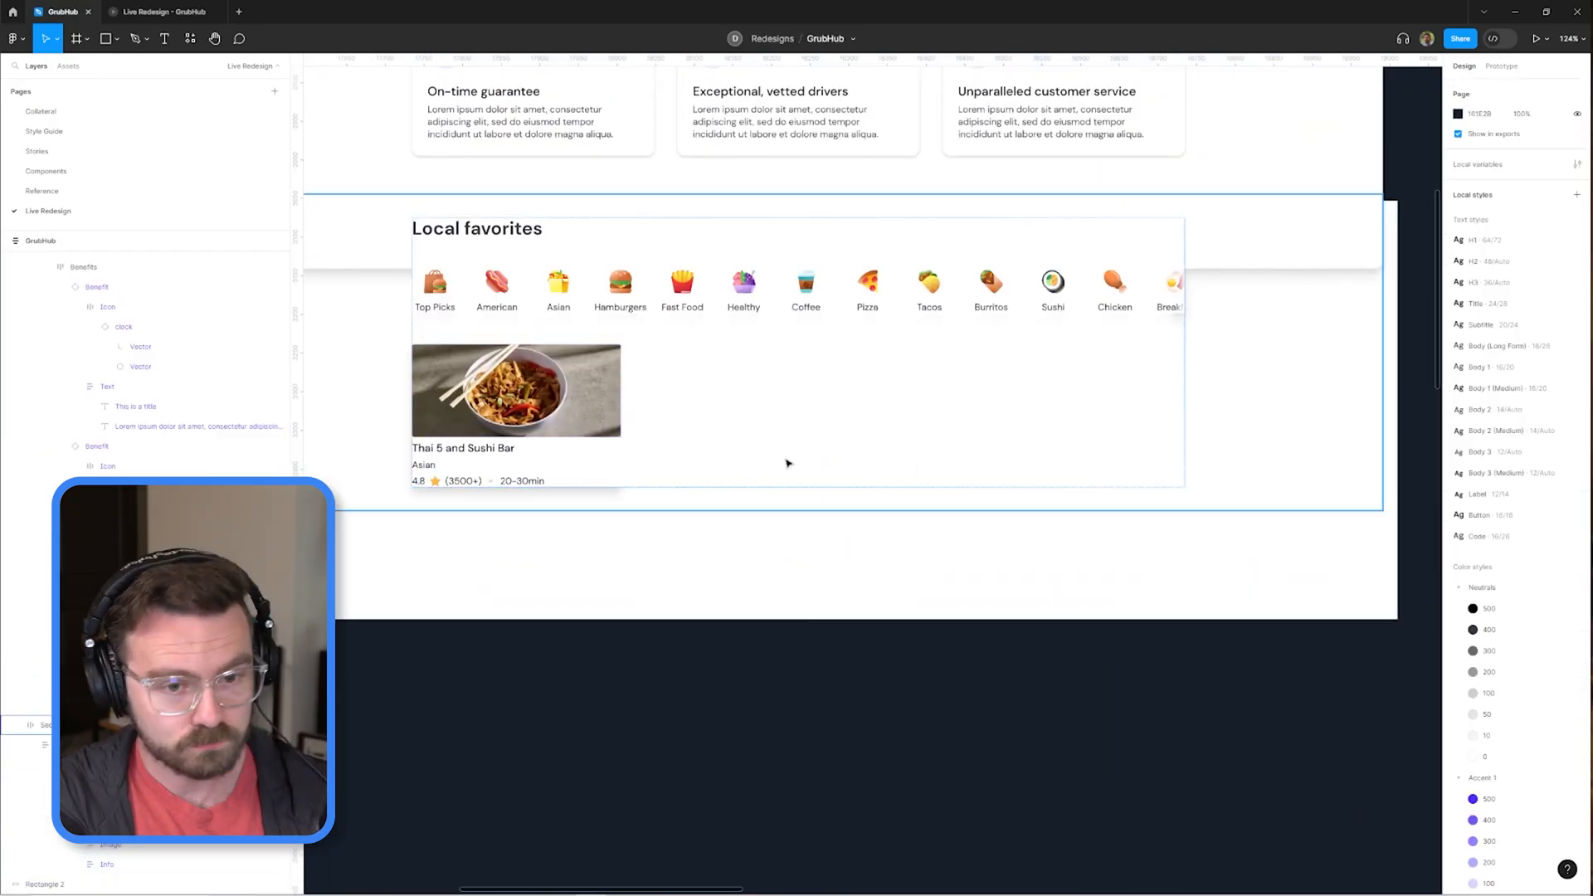
key("ctrl+d")
key("ctrl+d")
key("ctrl+d")
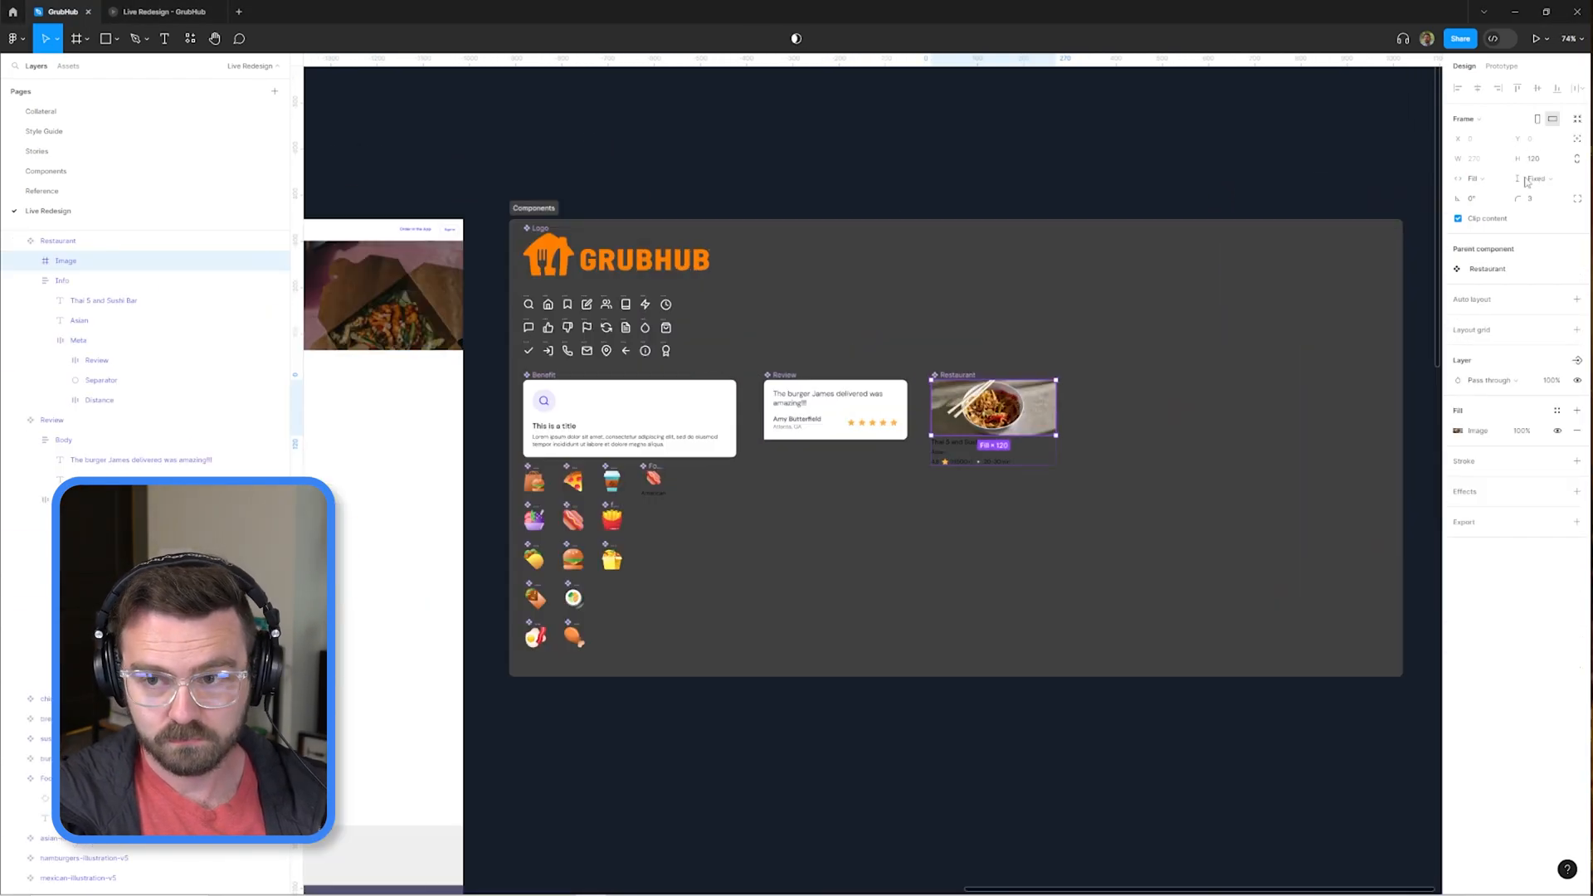
Rename the restaurant on the burger photo card in the second row as "Hudson Grille".
left_click(807, 454)
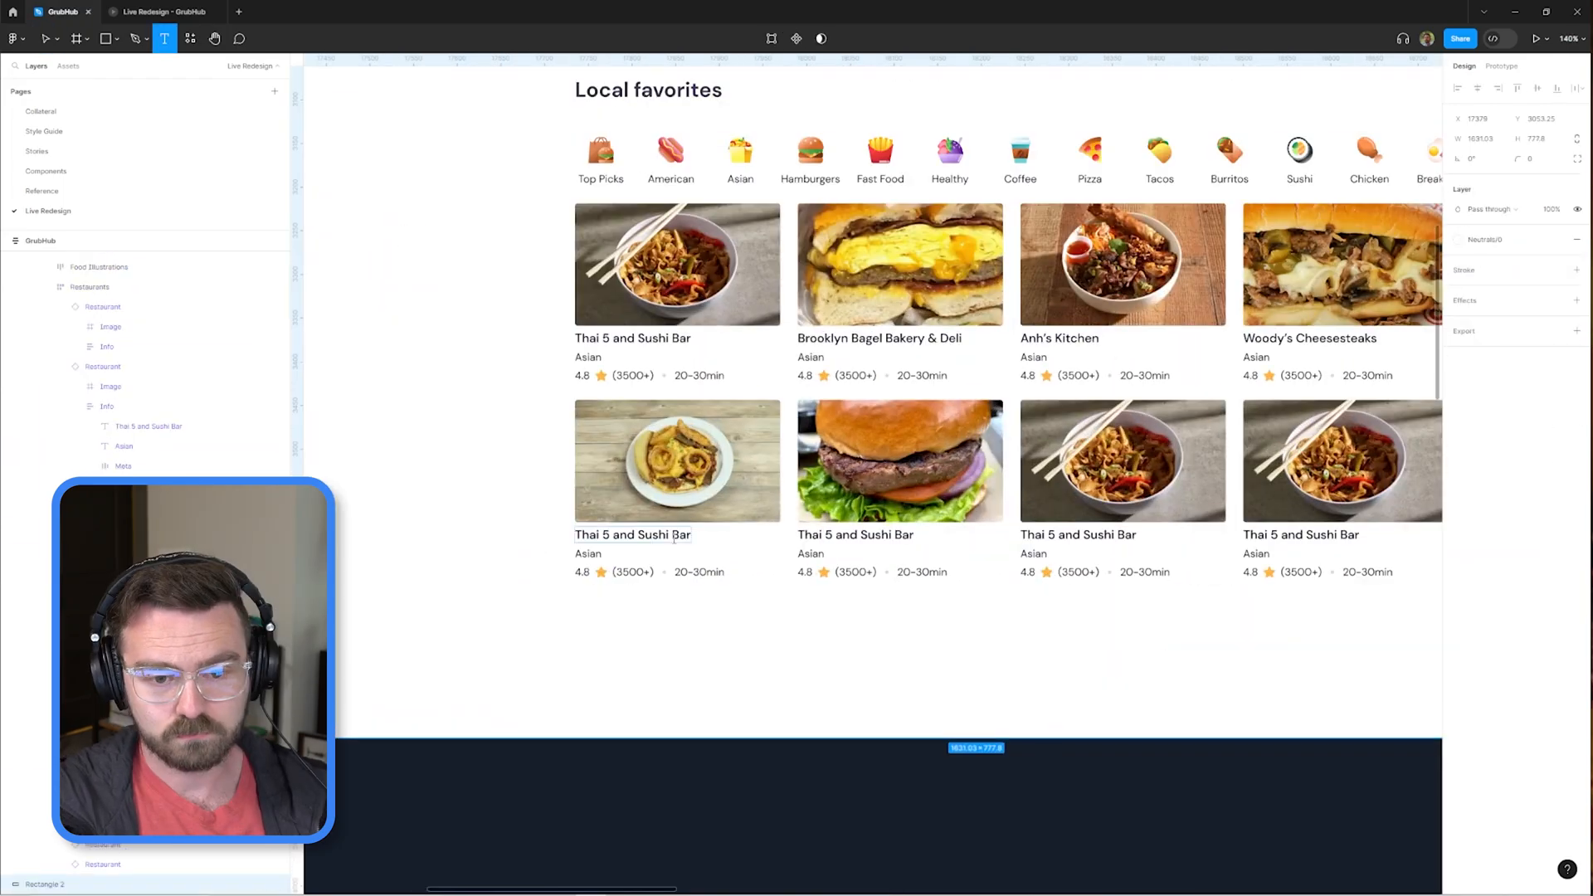
left_click(867, 529)
type("Hudson Grille")
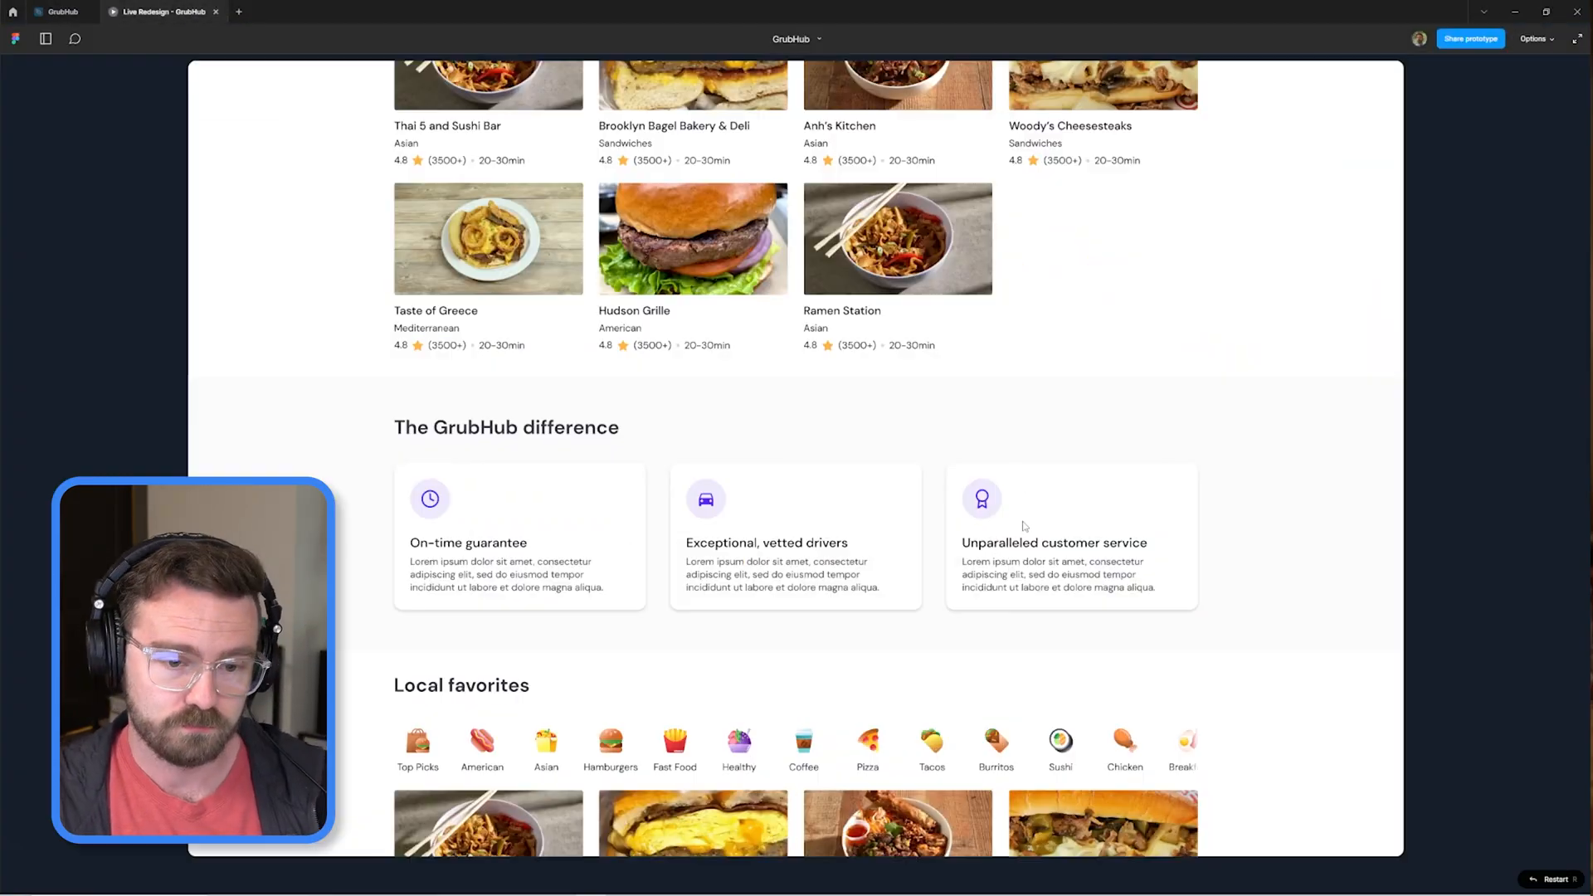
Rename the shop illustration layer in the Components frame as "Benefit 1".
left_click(66, 14)
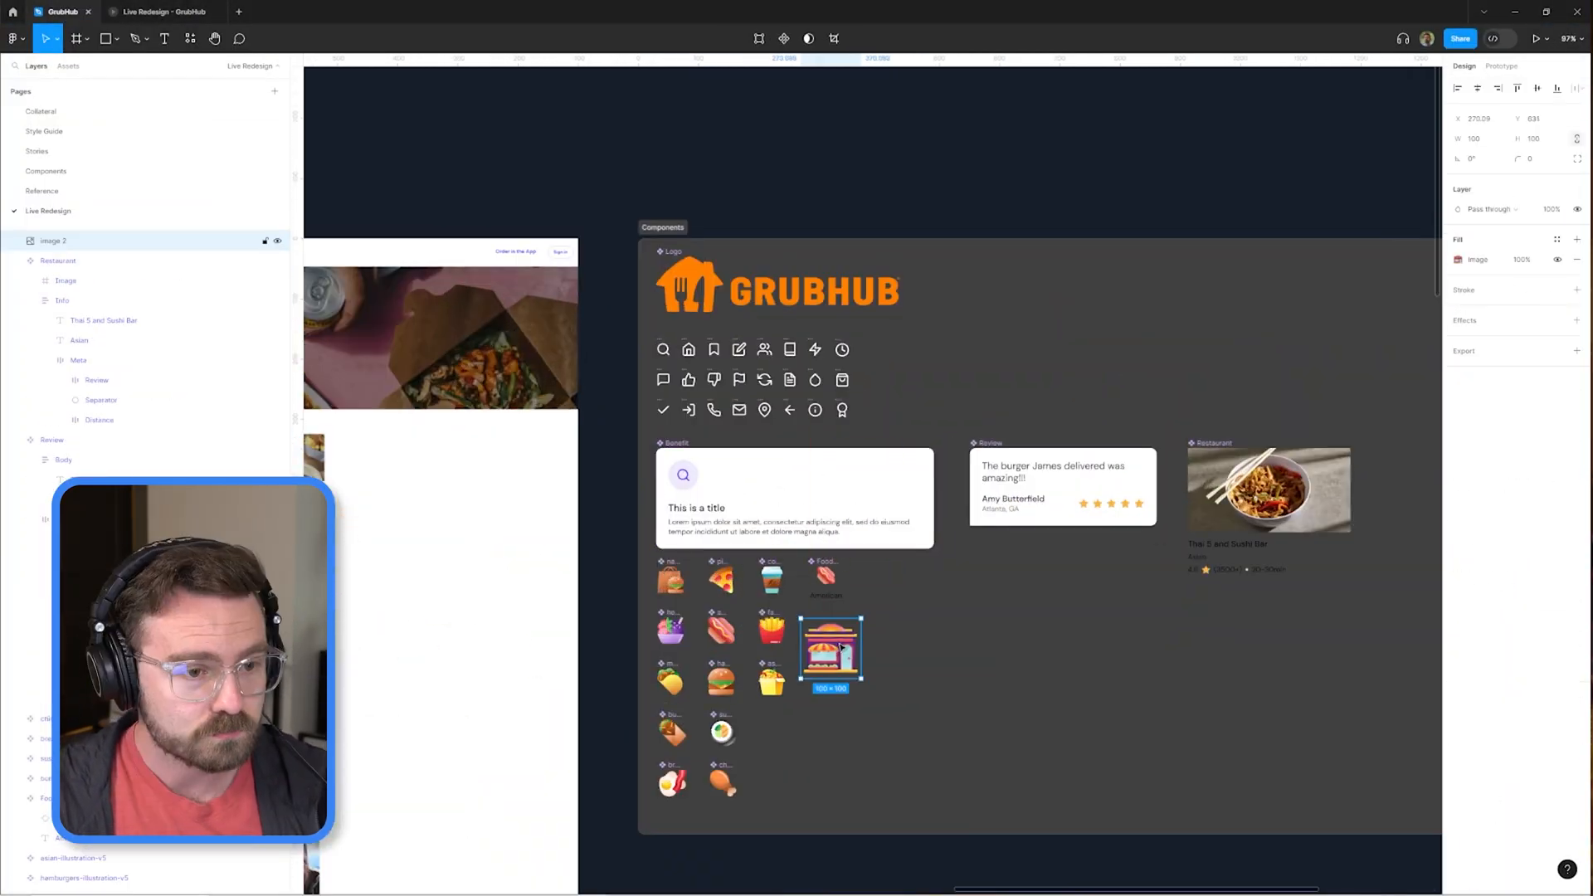
double_click(64, 262)
type("Be")
type("nefit 1")
key("Return")
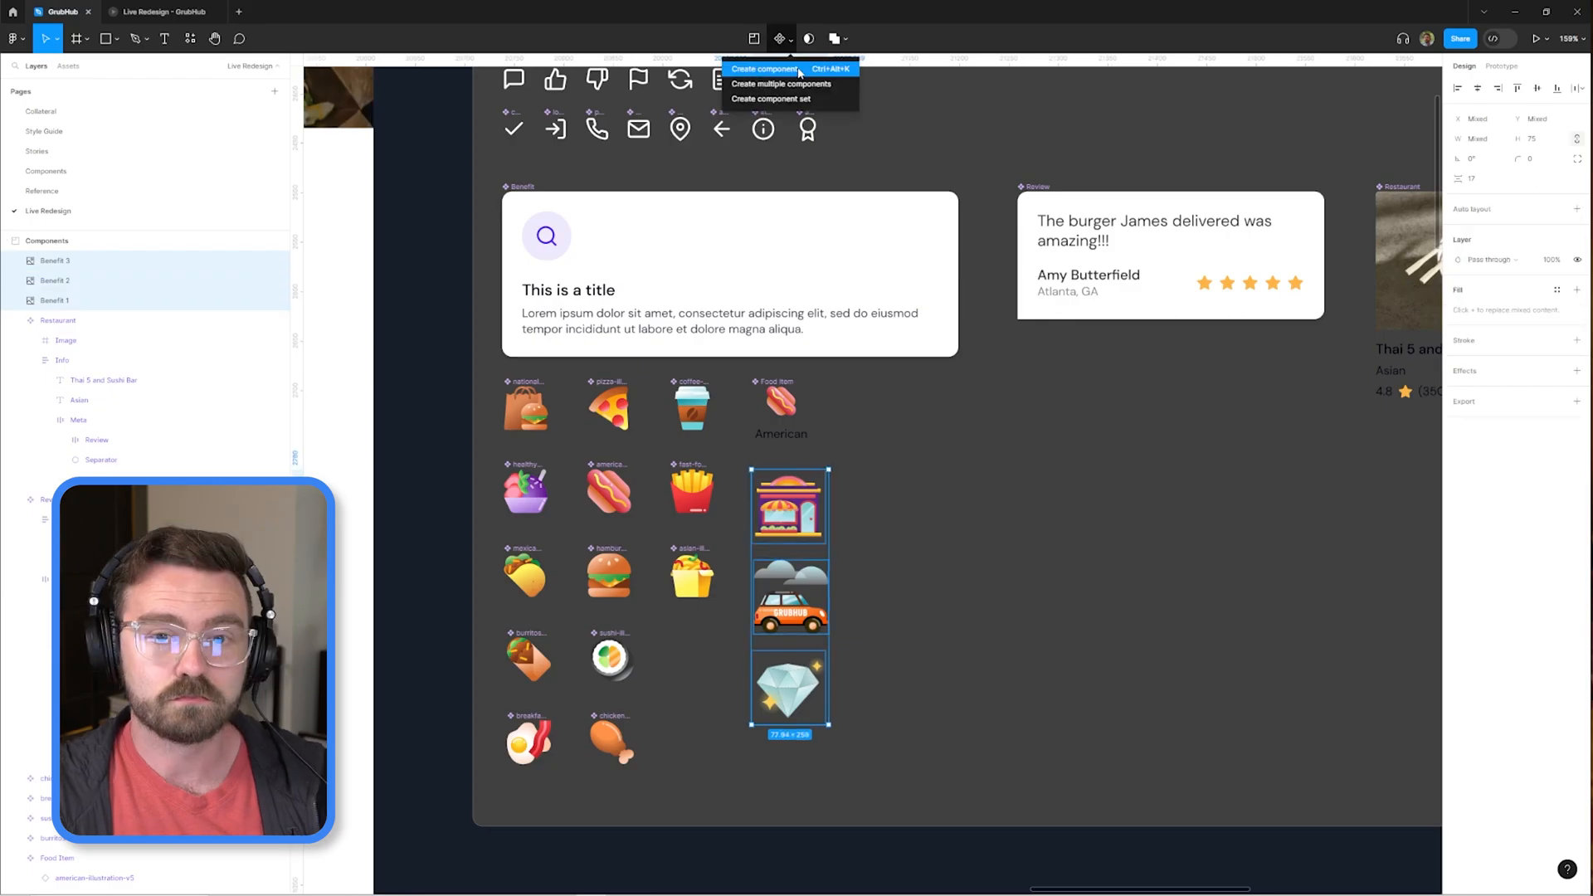
Create separate components from the three benefit illustrations and swap the Unparalleled customer service icon to Benefit 3.
left_click(781, 83)
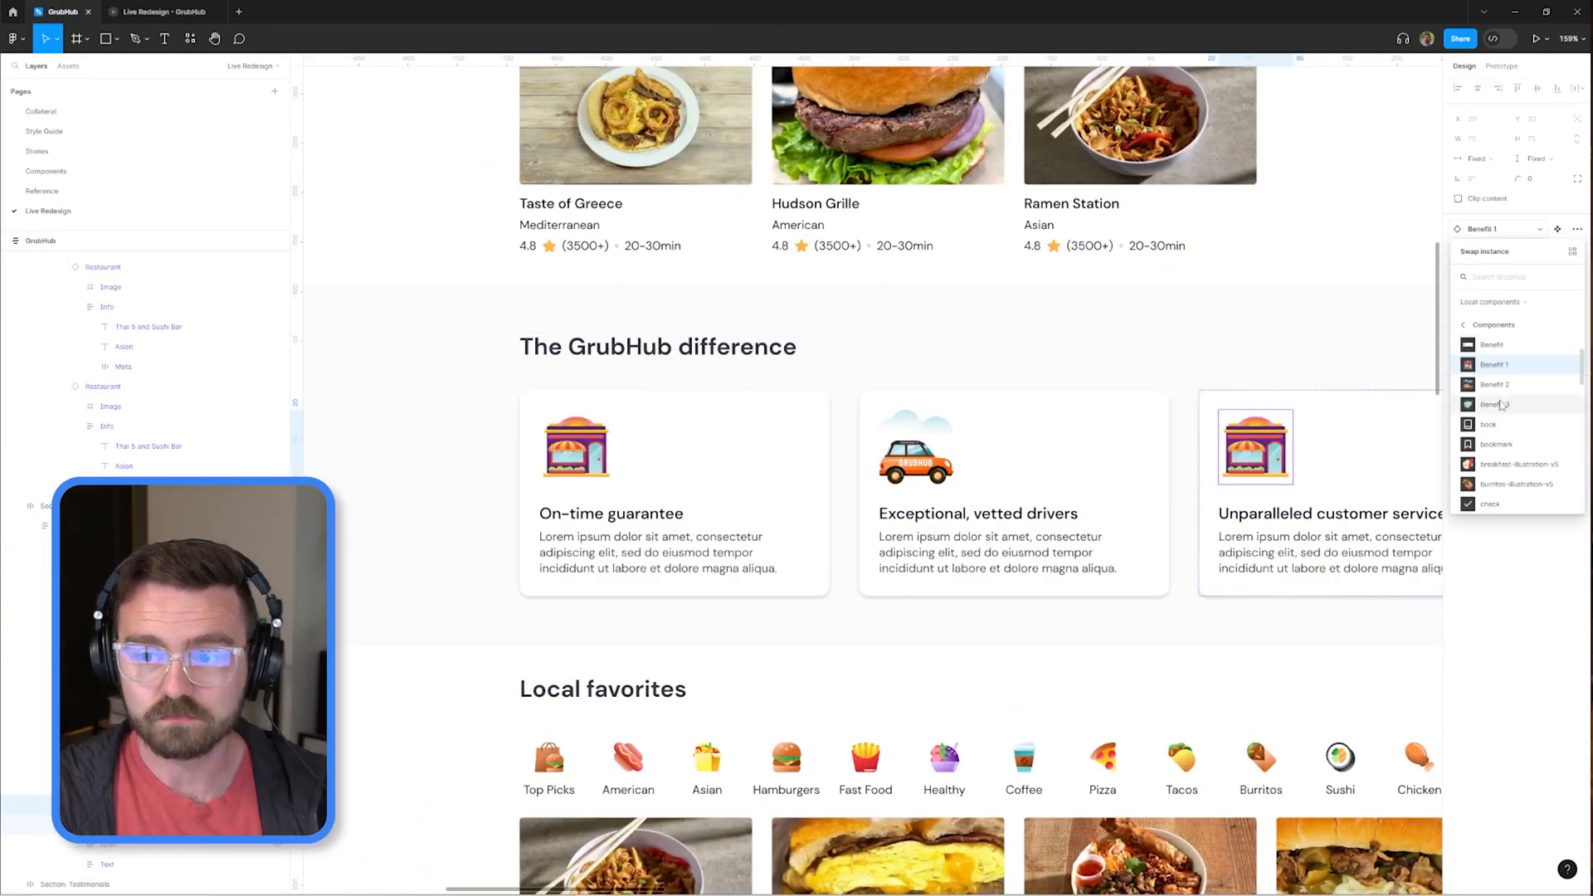
left_click(1494, 404)
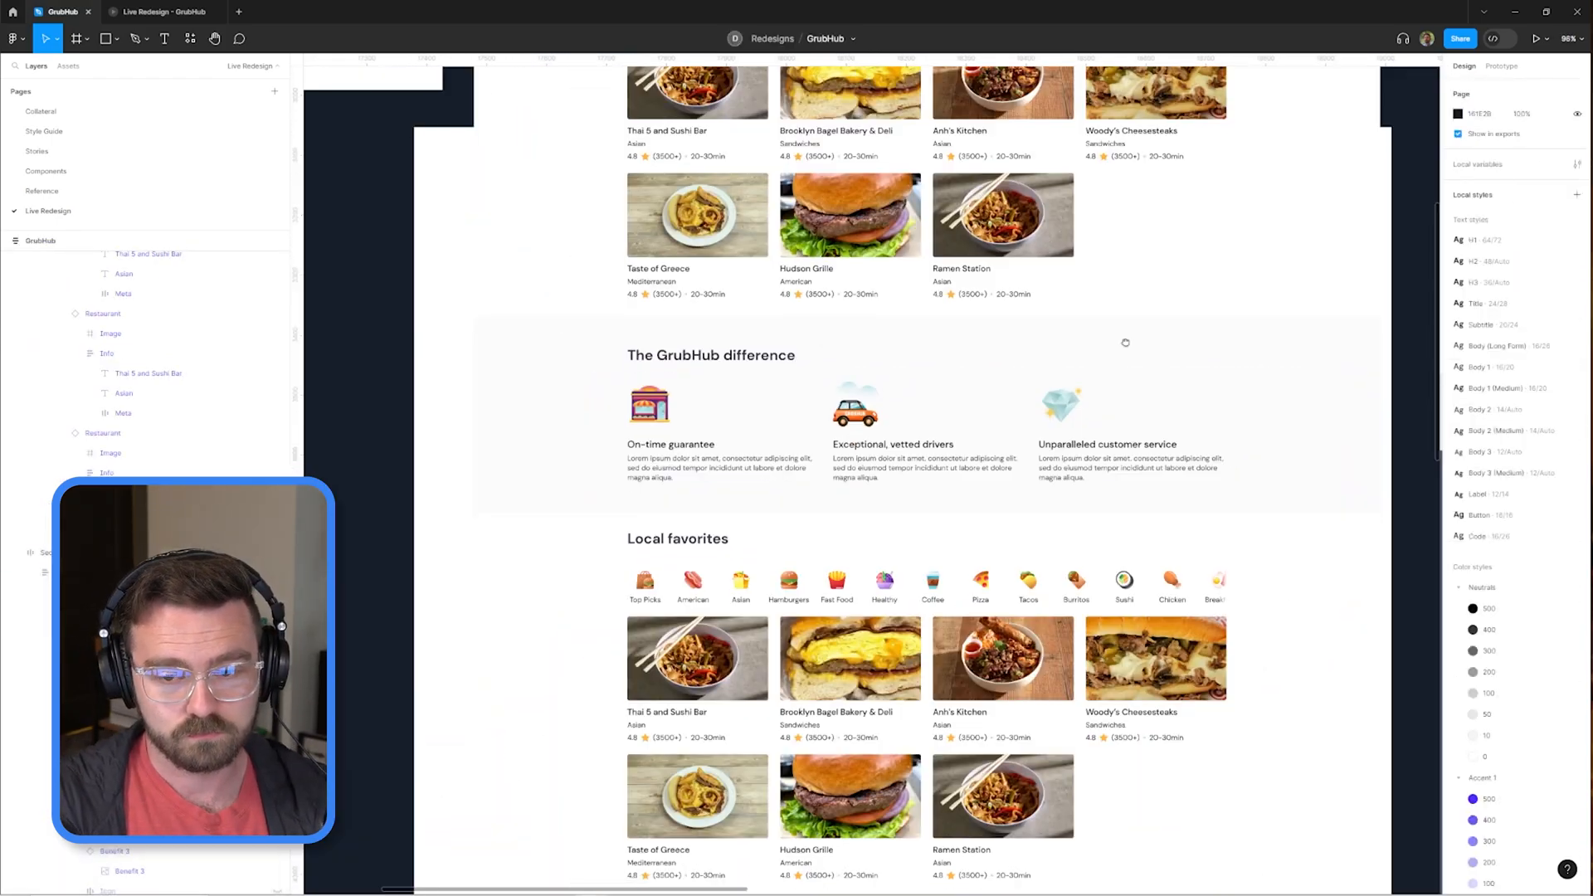
Build an auto-layout row of five Review cards under the "Loved by Atlanta" title in the Testimonials section.
left_click_drag(1102, 348, 1058, 387)
scroll(626, 468, "down", 3)
left_click(626, 467)
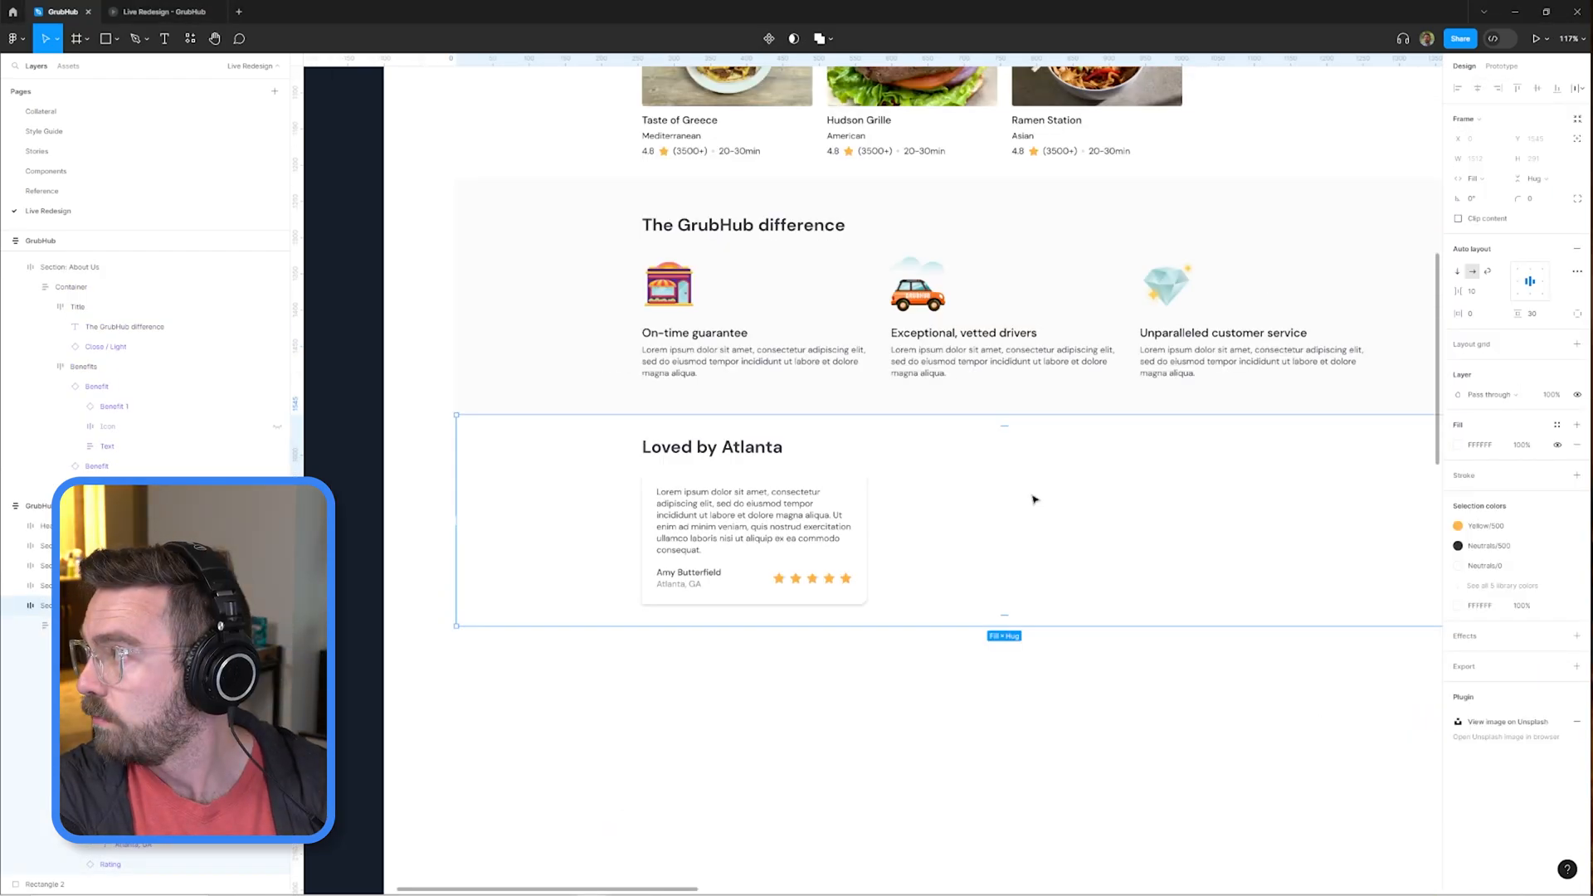
key("shift+a")
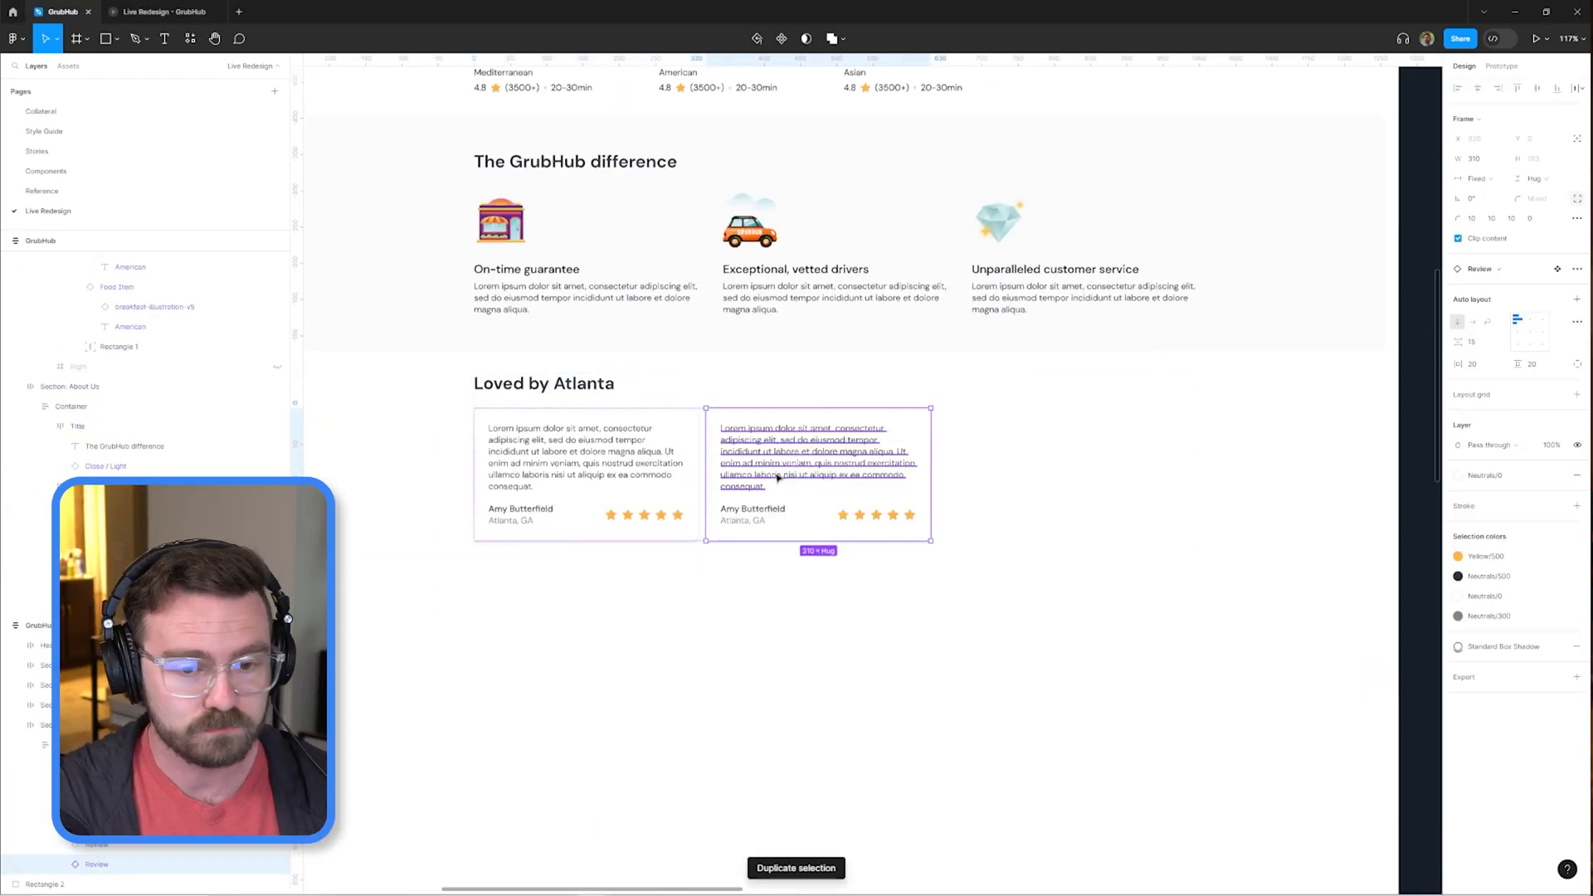
key("ctrl+d")
key("ctrl+d")
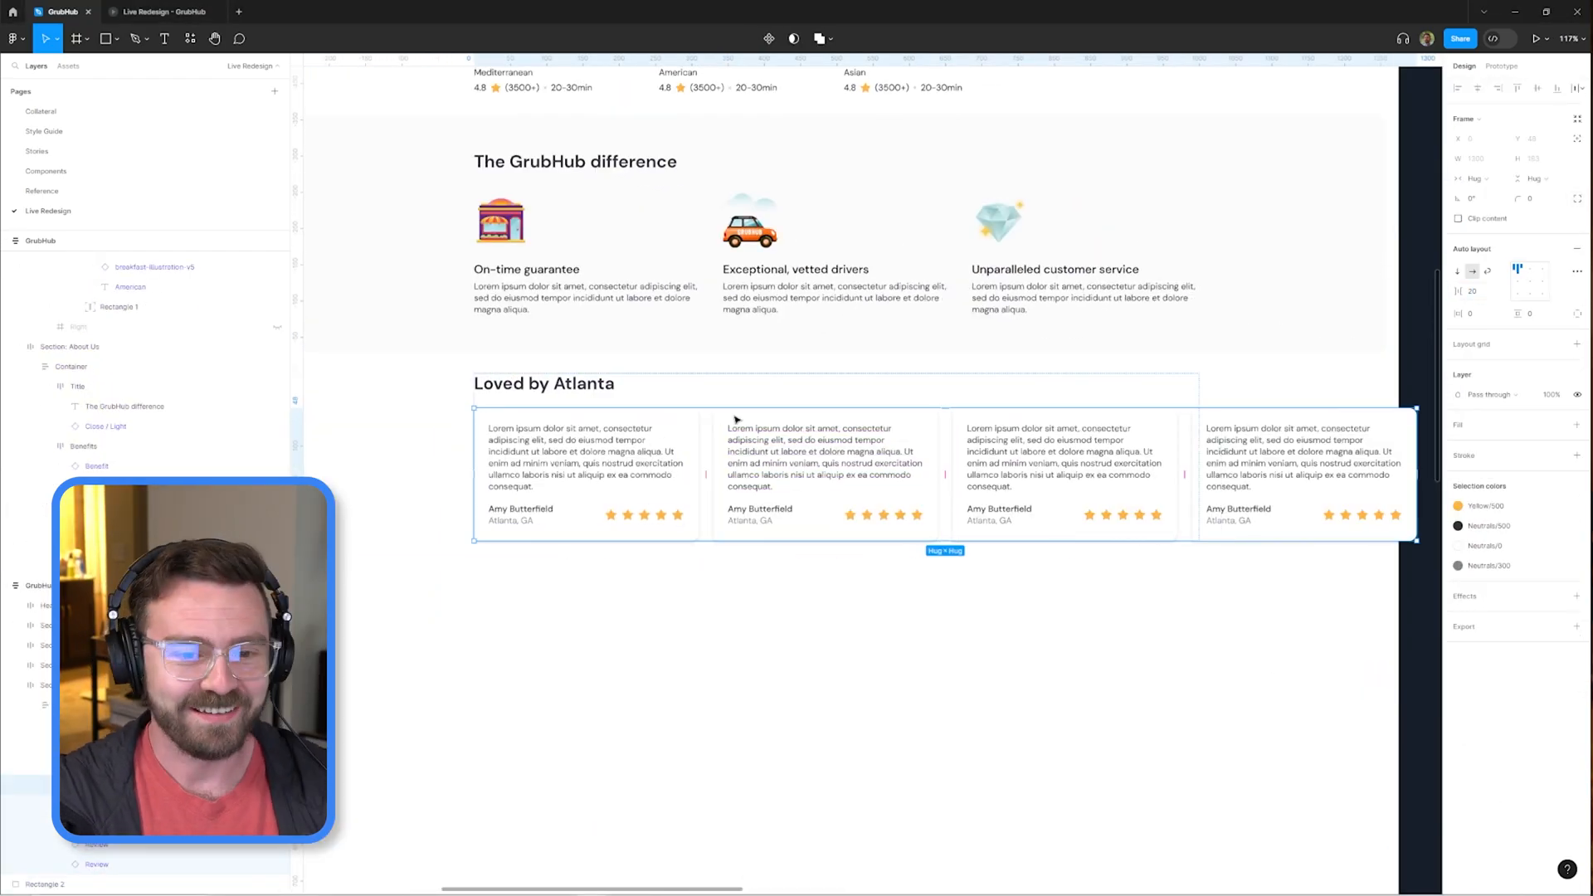
scroll(736, 420, "down", 2)
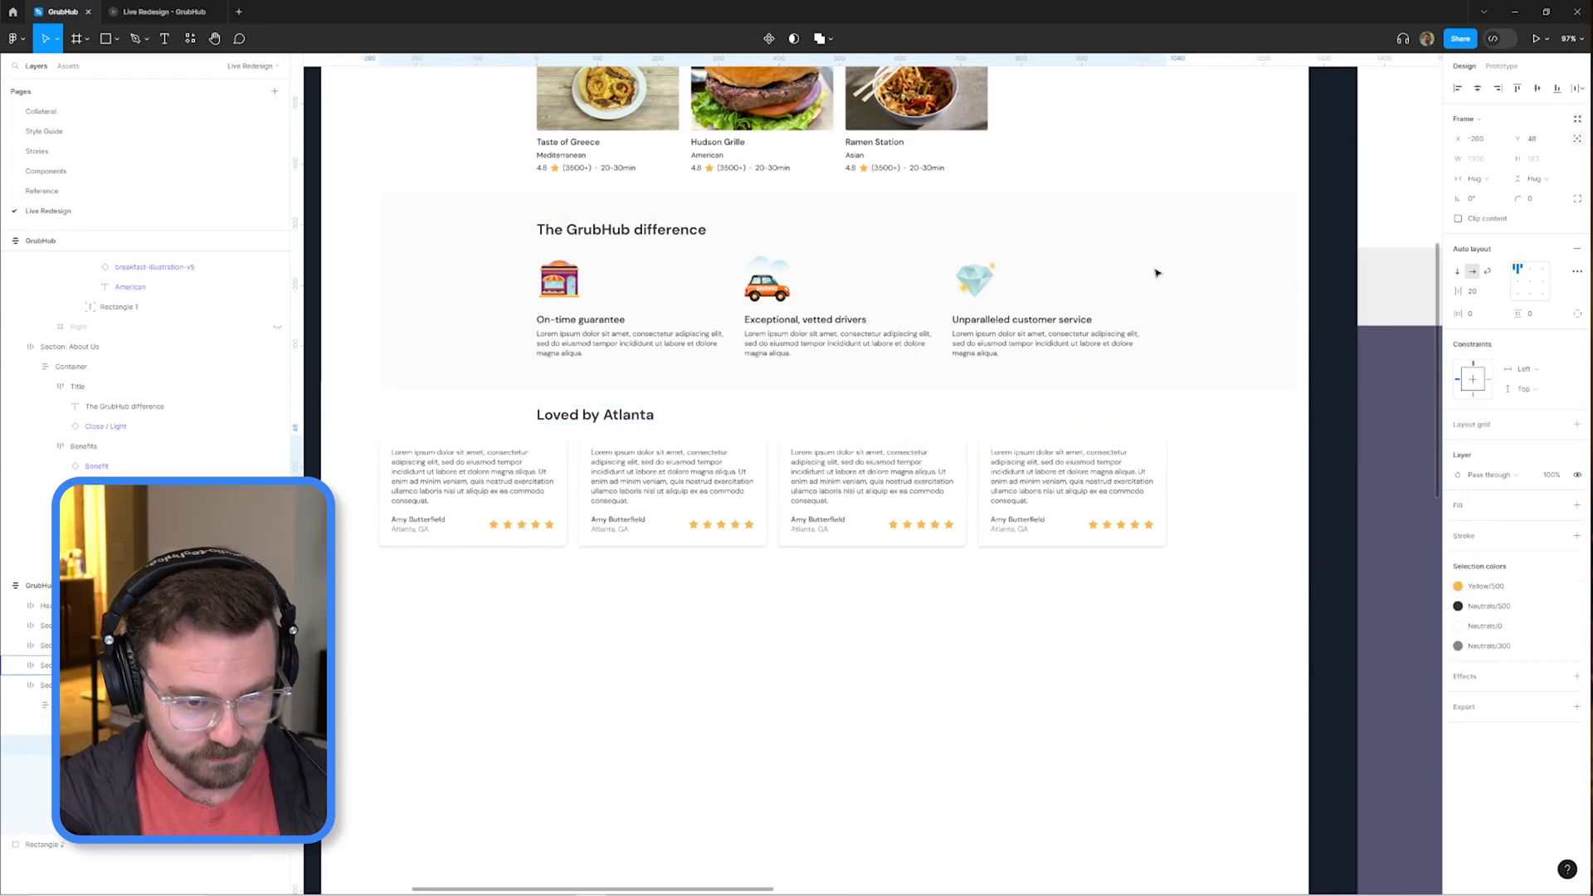
key("ctrl+d")
Center the testimonials heading above the reviews and reword it as "Loved by the locals".
left_click(636, 338)
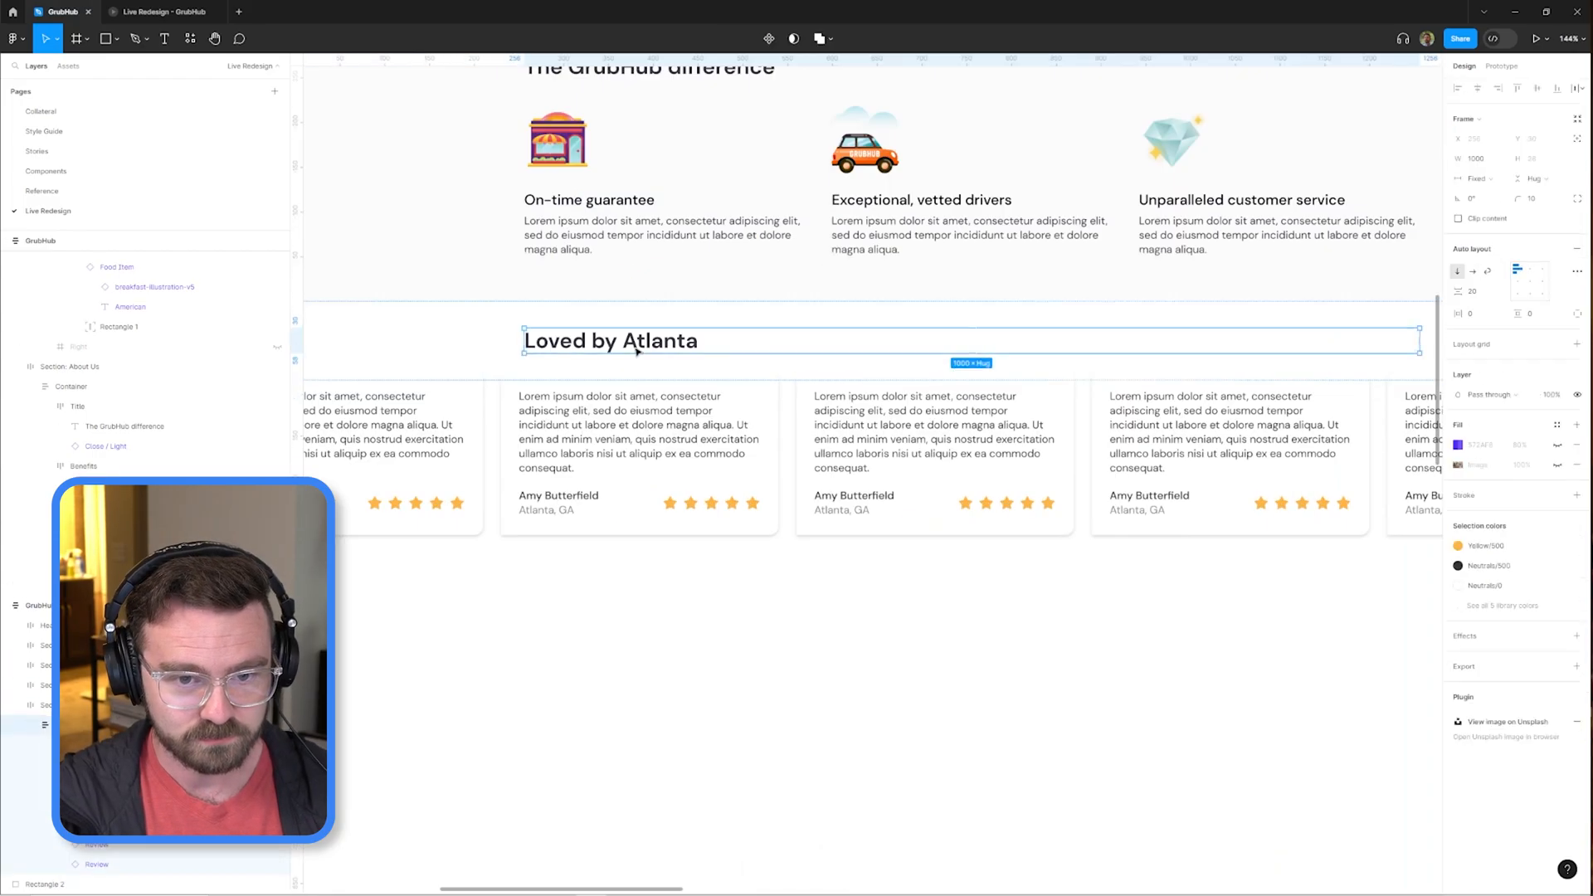
scroll(636, 338, "down", 3)
left_click(1531, 284)
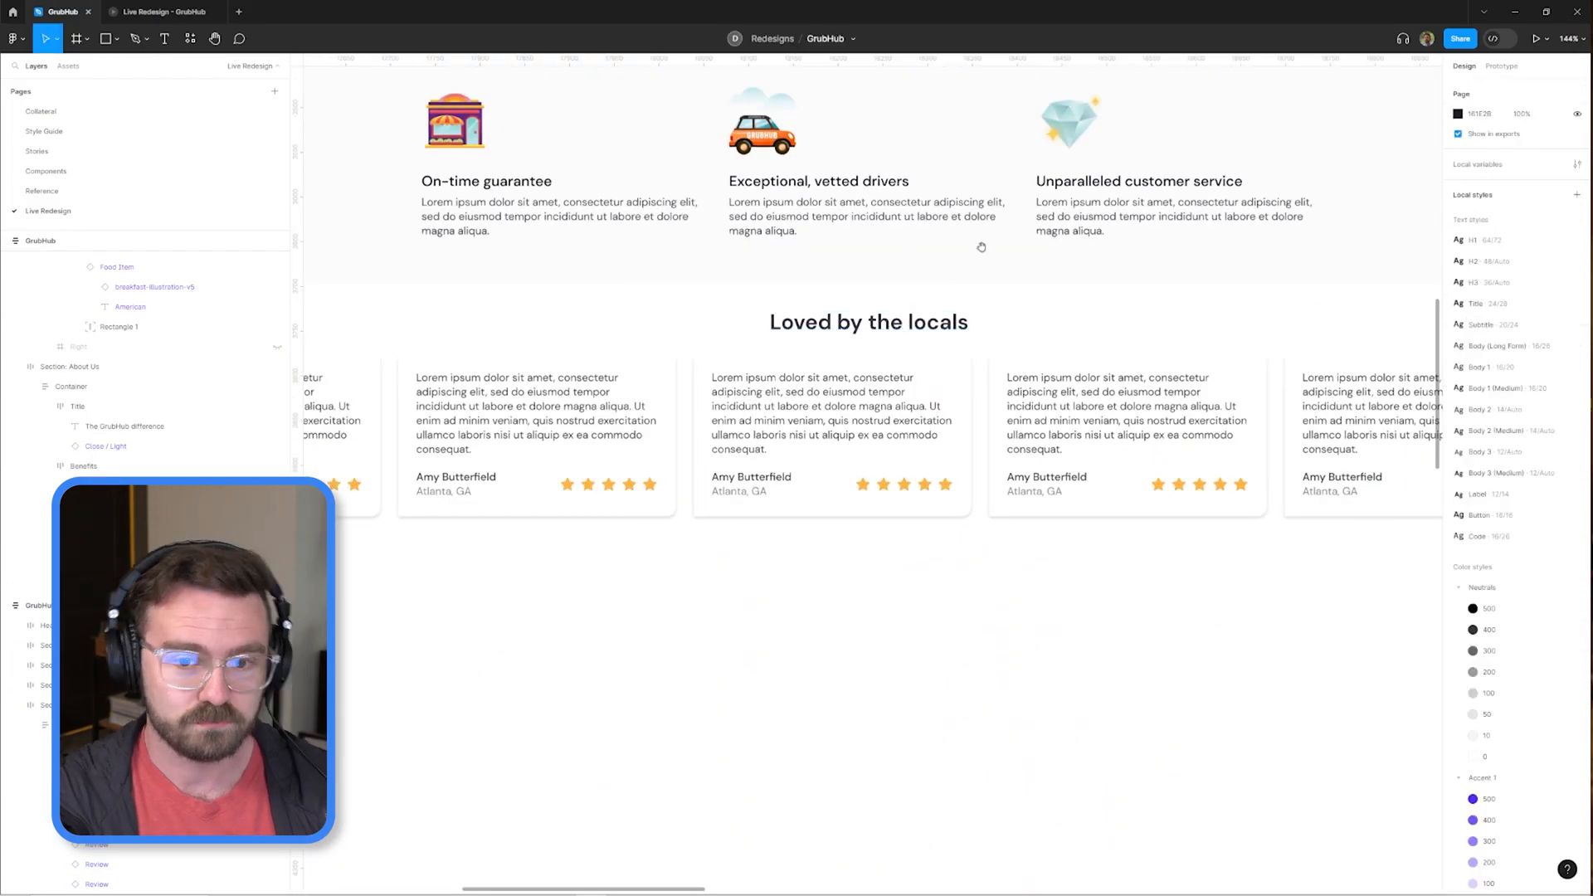
scroll(931, 243, "down", 3)
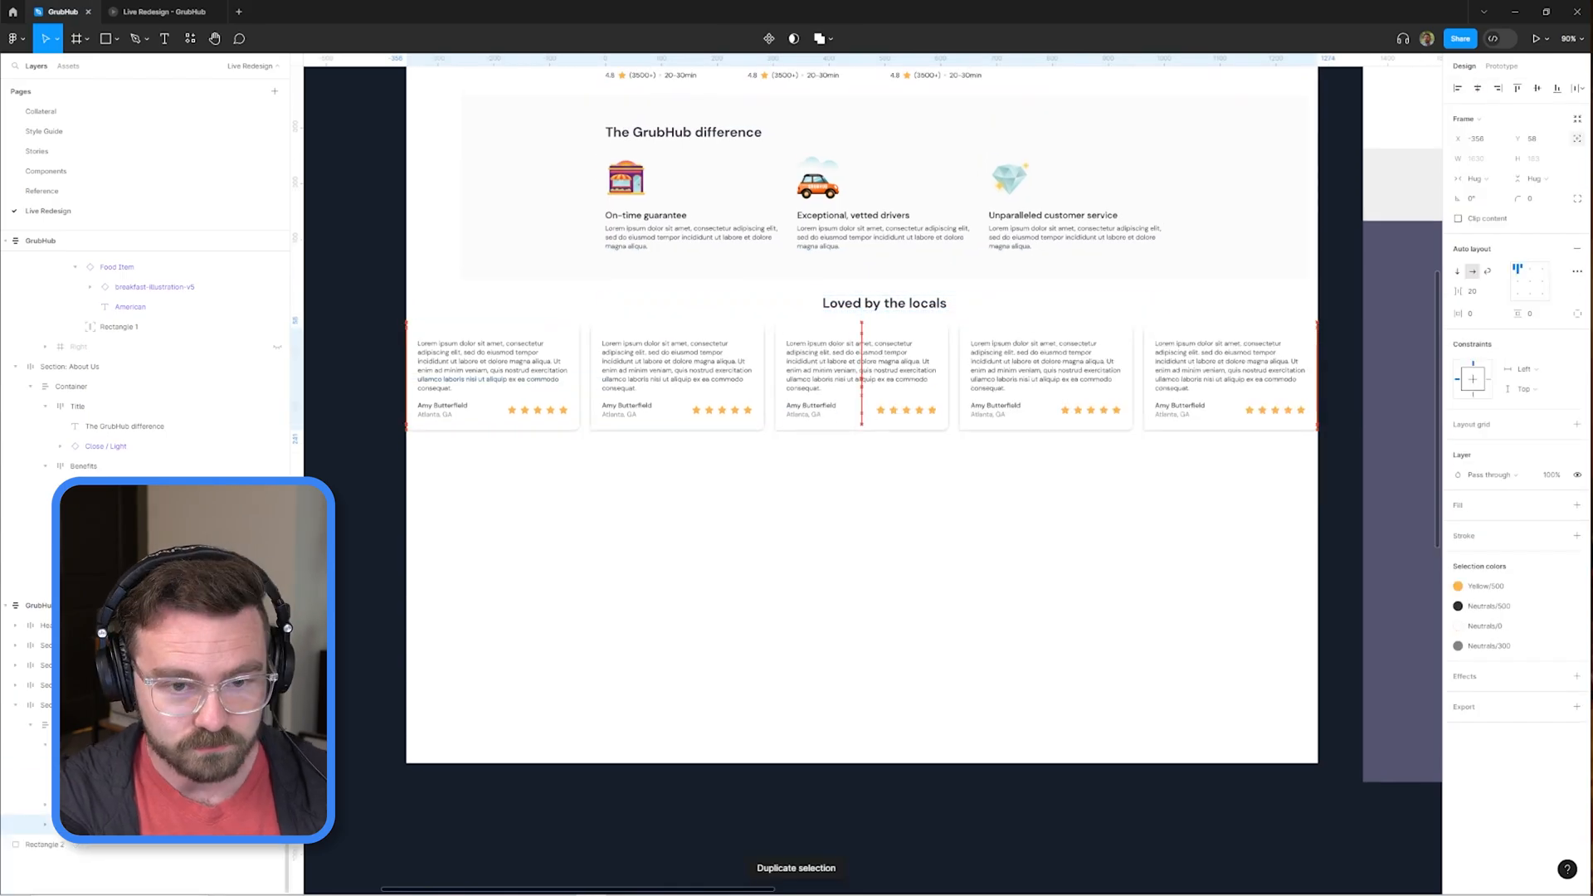
Duplicate the Testimonials Row below to make three rows of reviews, with the middle row offset sideways.
key("ctrl+d")
scroll(830, 415, "down", 1)
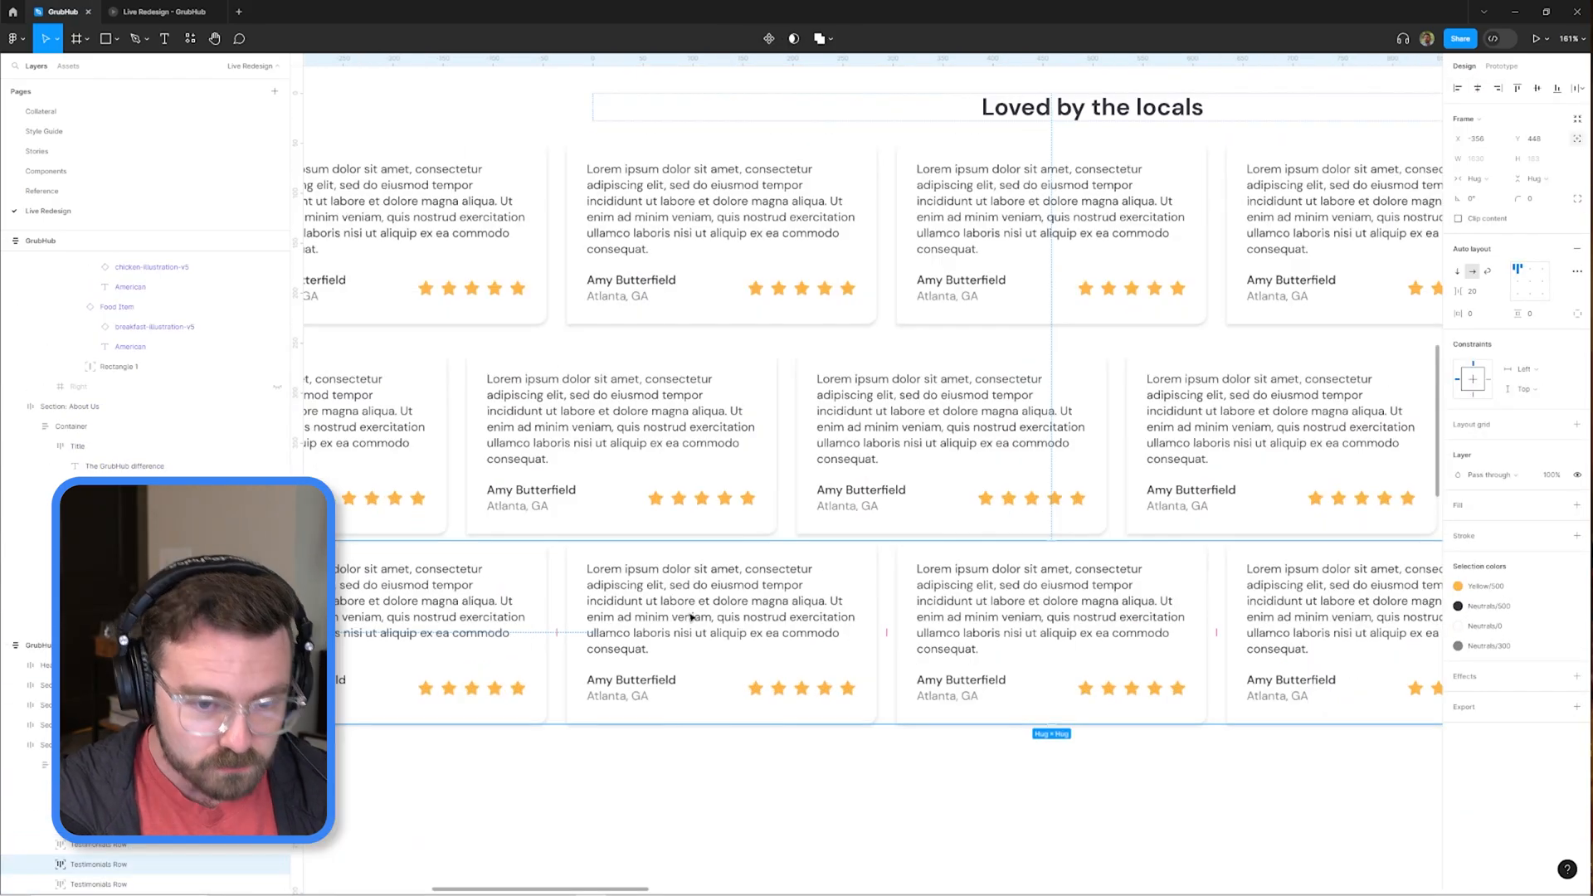
scroll(873, 380, "down", 4)
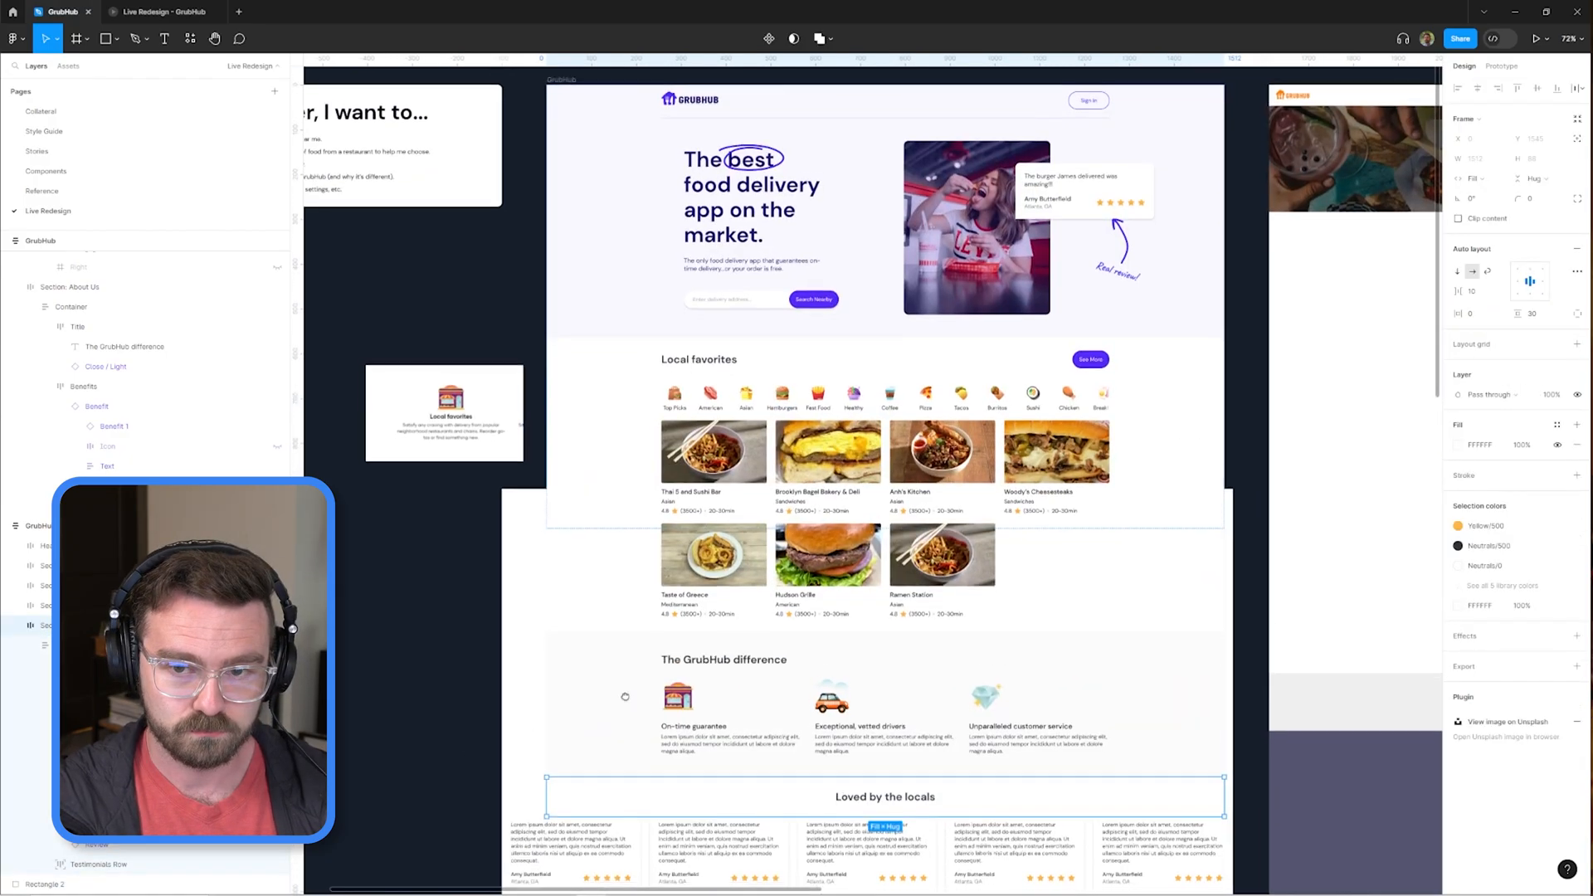
scroll(1441, 174, "down", 4)
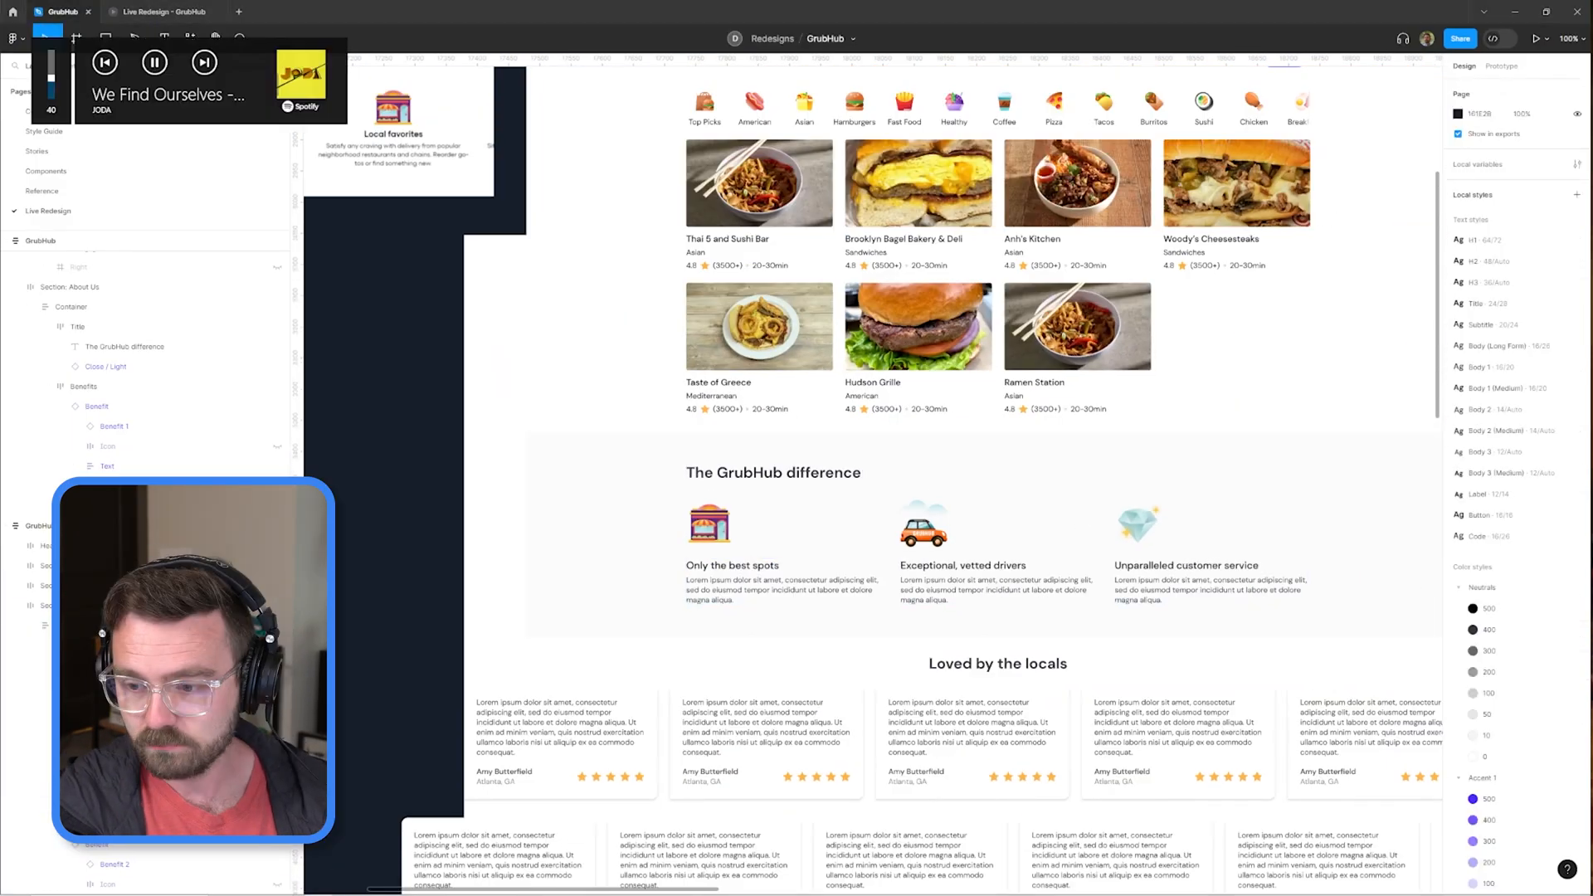
Examine the layout and padding of the GrubHub difference and Testimonials sections.
left_click(1050, 580)
left_click(1049, 661)
scroll(1050, 661, "down", 3, "ctrl")
scroll(1220, 310, "up", 2)
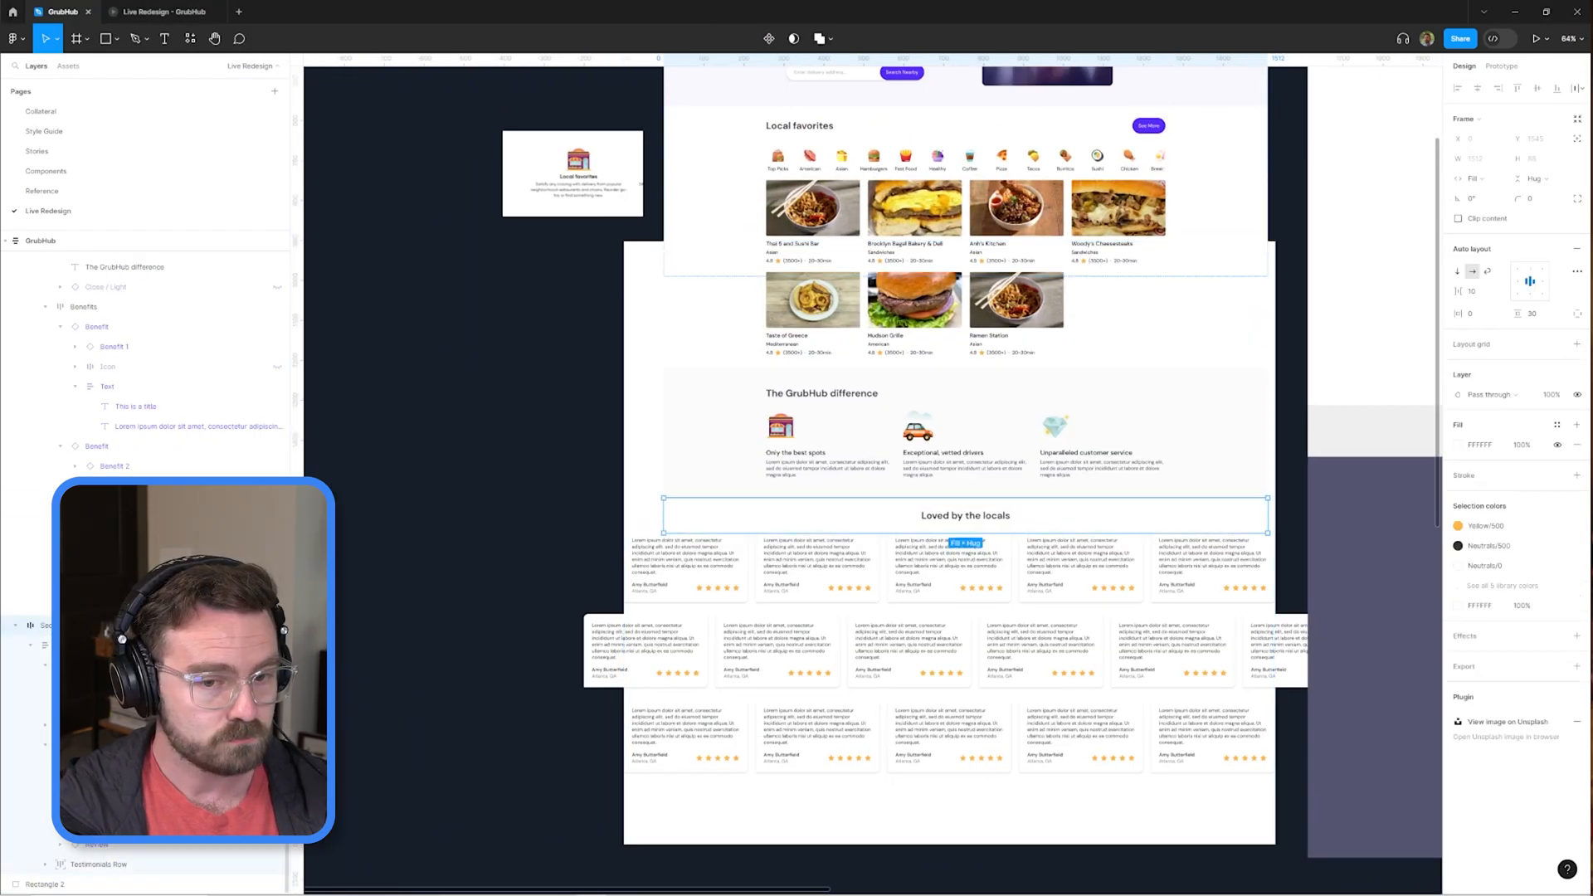
left_click(1207, 423)
scroll(1207, 423, "up", 4)
left_click(734, 356)
left_click(739, 480)
scroll(739, 480, "down", 1)
left_click(732, 631)
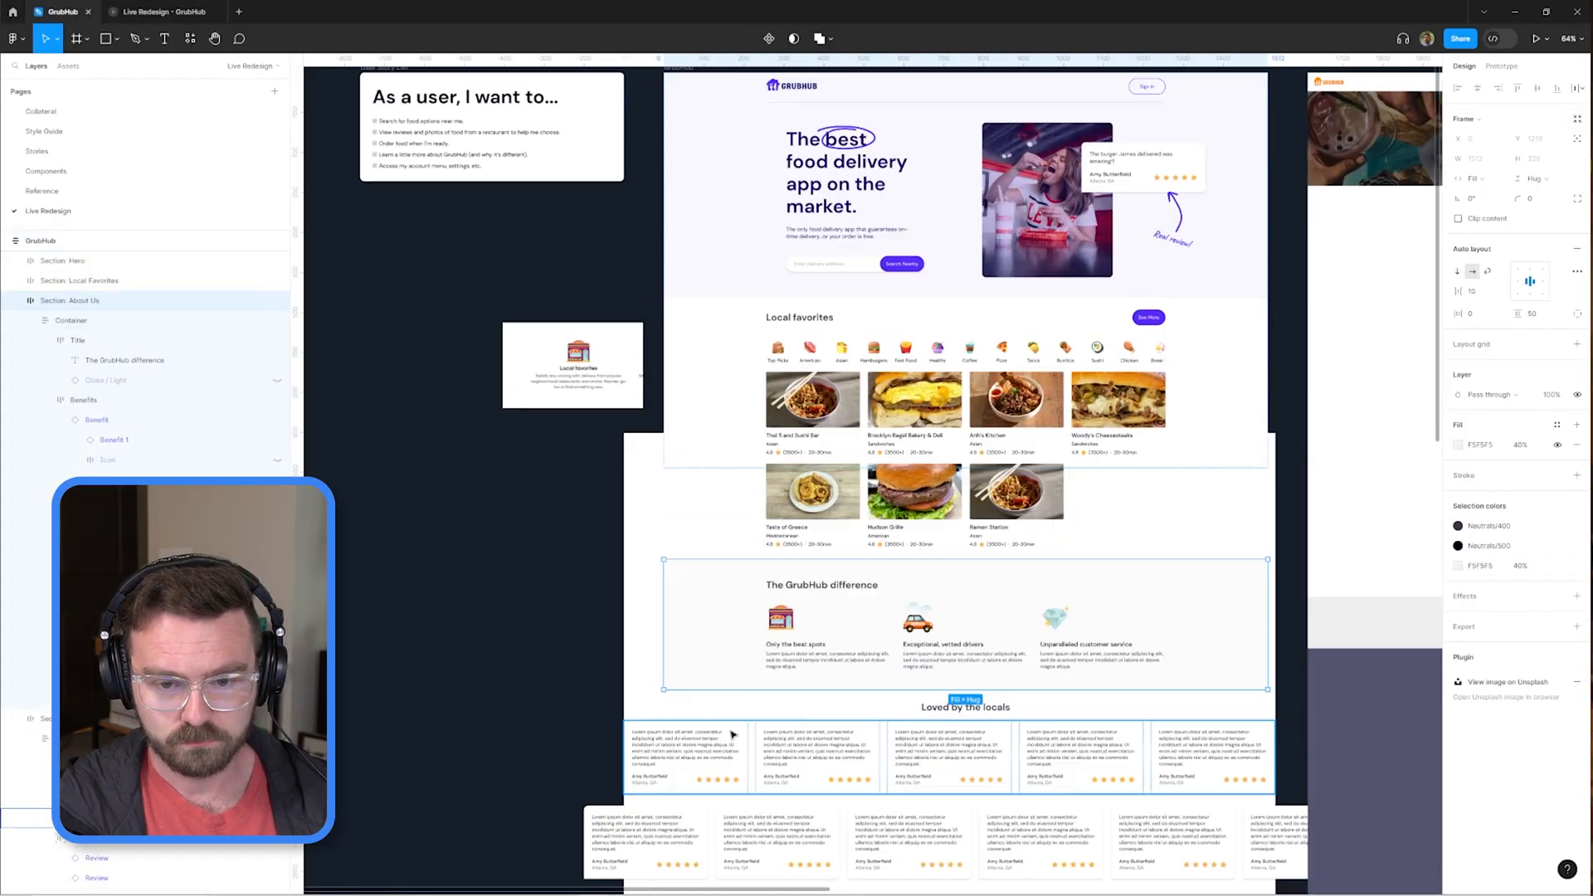
Review the Testimonials section and check the page in the prototype preview.
left_click(744, 407)
scroll(745, 394, "down", 1)
scroll(1014, 517, "right", 1)
left_click_drag(897, 655, 914, 675)
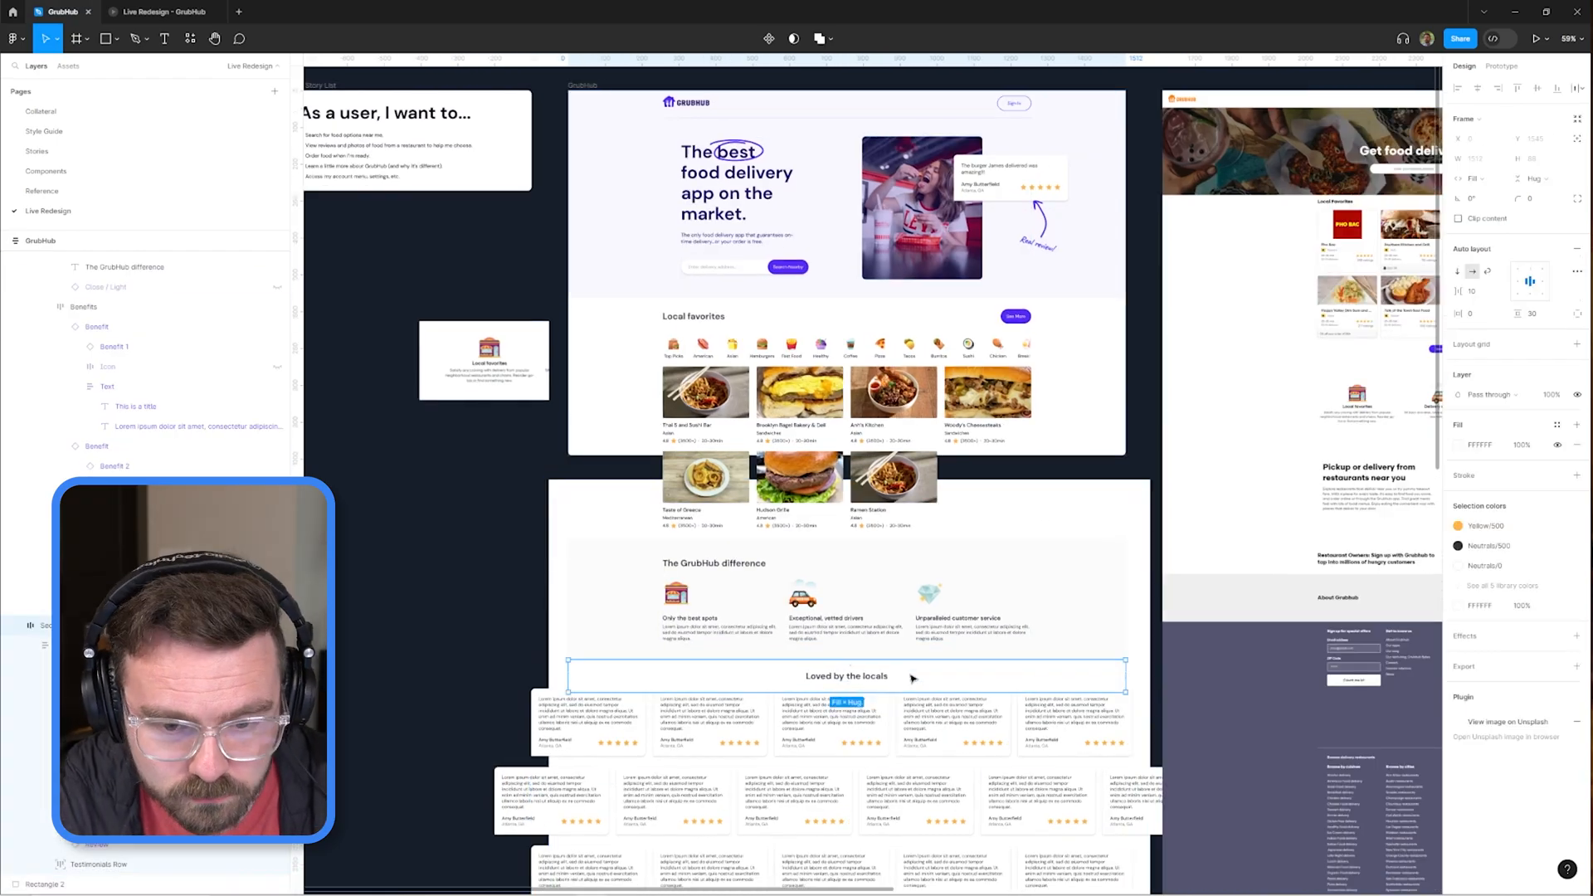
scroll(913, 675, "down", 3)
left_click(182, 12)
left_click(63, 12)
Set the Testimonials section's vertical padding to 50.
scroll(872, 680, "up", 6)
left_click(872, 680)
scroll(1096, 614, "down", 3, "ctrl")
left_click(1095, 614)
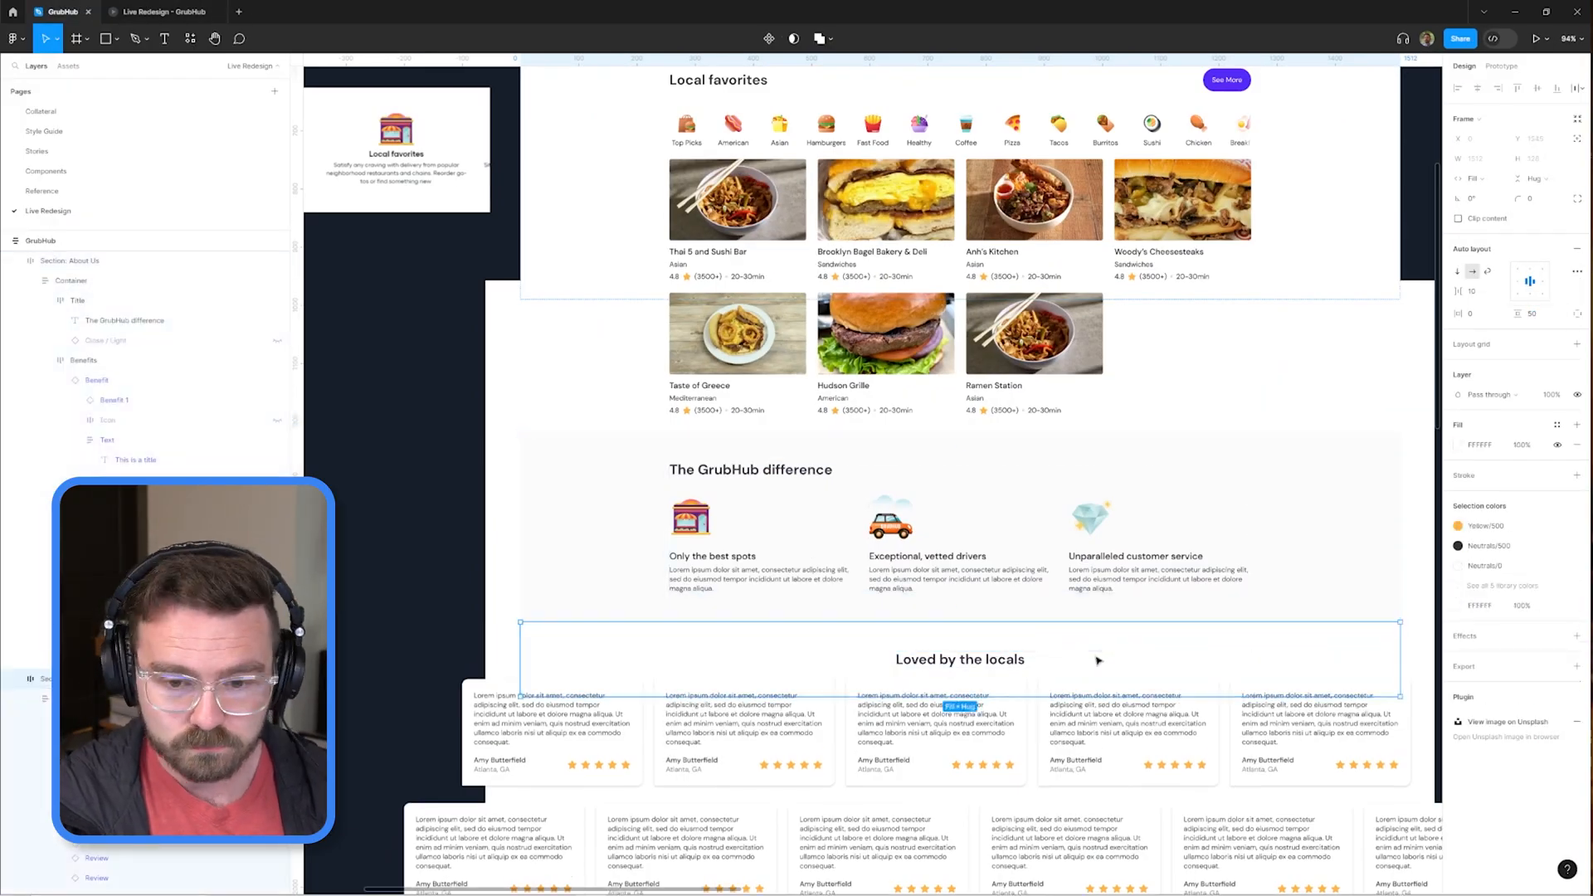
left_click(1099, 658)
scroll(1098, 658, "up", 2, "ctrl")
left_click(1532, 314)
type("50")
key("Return")
Fill the Testimonials section with Accent 1/500 and extend its bottom edge below the third row of reviews.
left_click(124, 738)
scroll(822, 464, "down", 2)
left_click(514, 398)
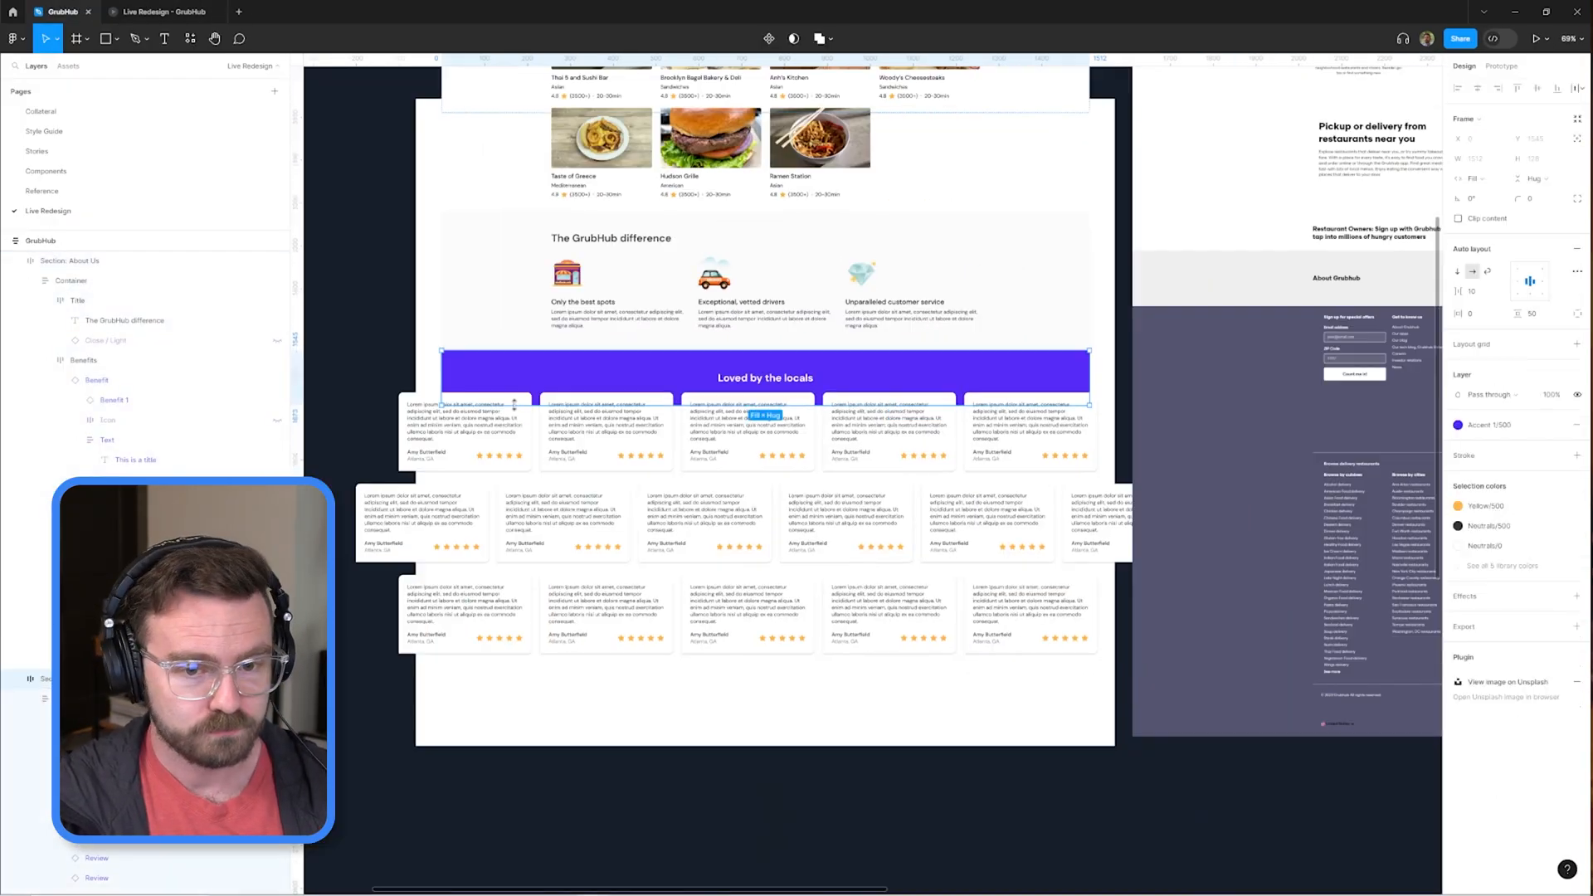
left_click_drag(557, 485, 557, 678)
left_click(164, 11)
left_click(63, 12)
Make the middle Review card in the first row translucent with a fill opacity of 20% and preview it.
double_click(743, 446)
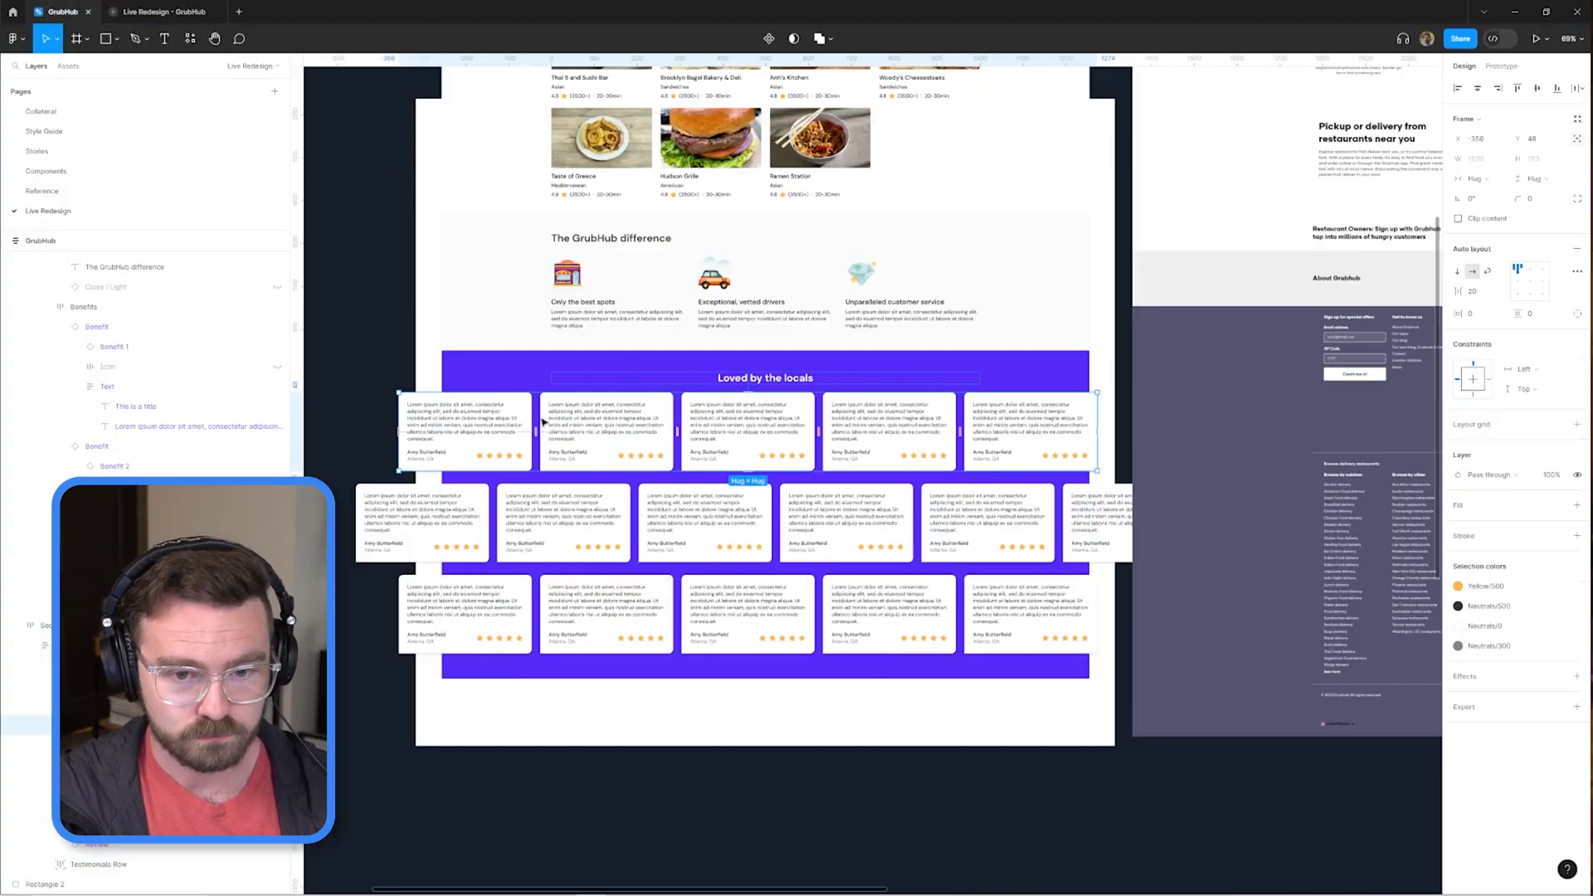
type("20")
key("Return")
scroll(794, 291, "up", 5, "ctrl")
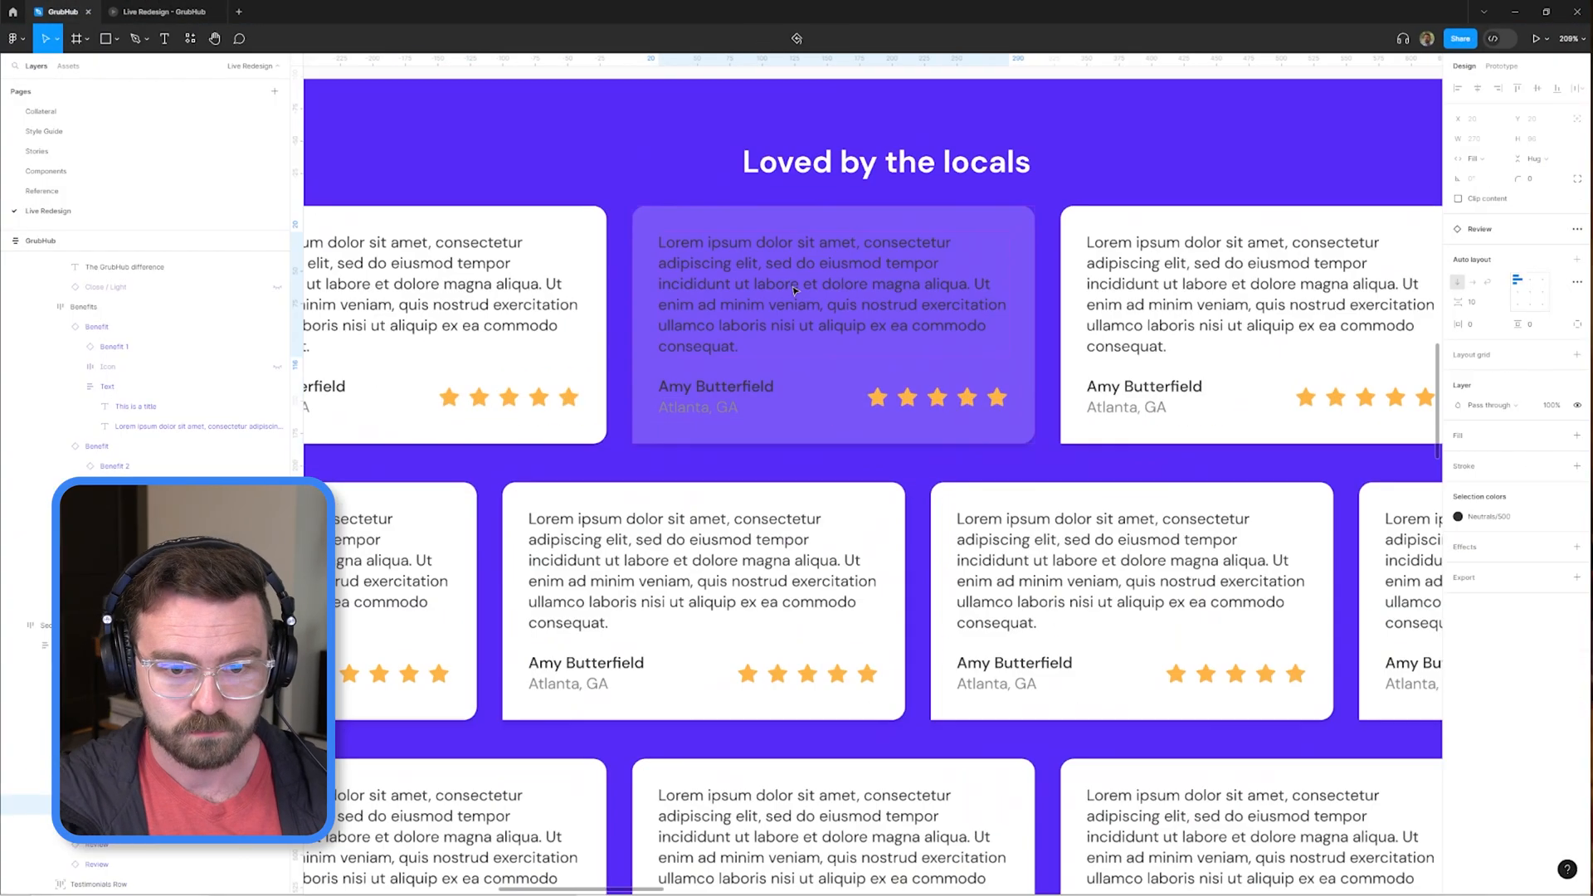
left_click(164, 11)
left_click(63, 11)
scroll(1039, 400, "down", 5)
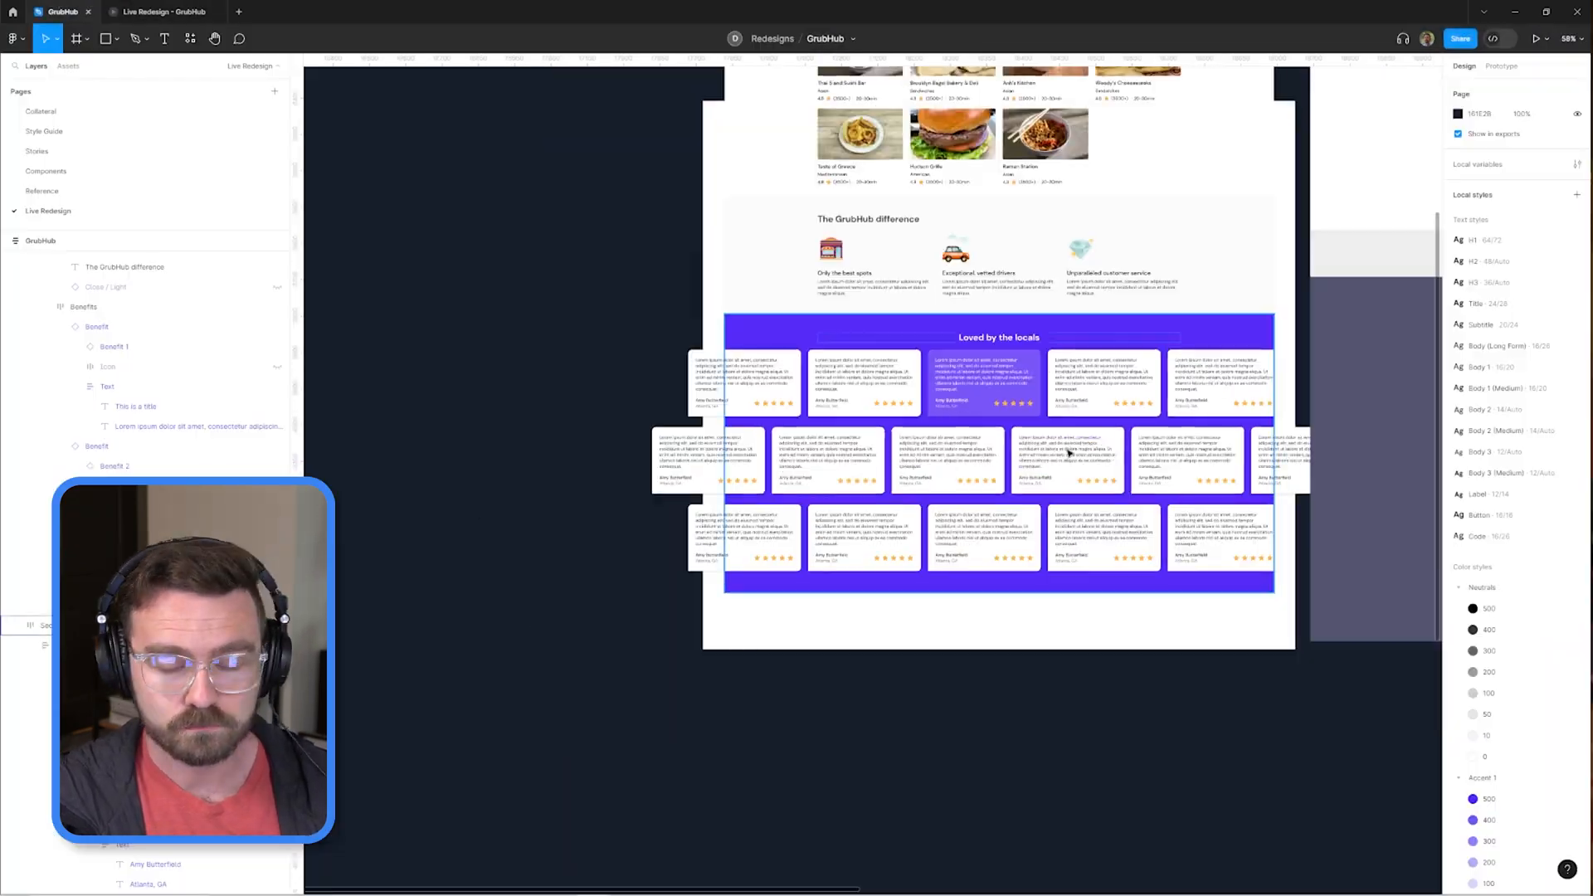
Check the translucent Review card in the prototype preview and compare it with the hero's review card.
scroll(1054, 390, "up", 3)
left_click(165, 12)
left_click(63, 11)
scroll(780, 469, "down", 2)
left_click(780, 469)
key("t")
scroll(780, 469, "up", 5)
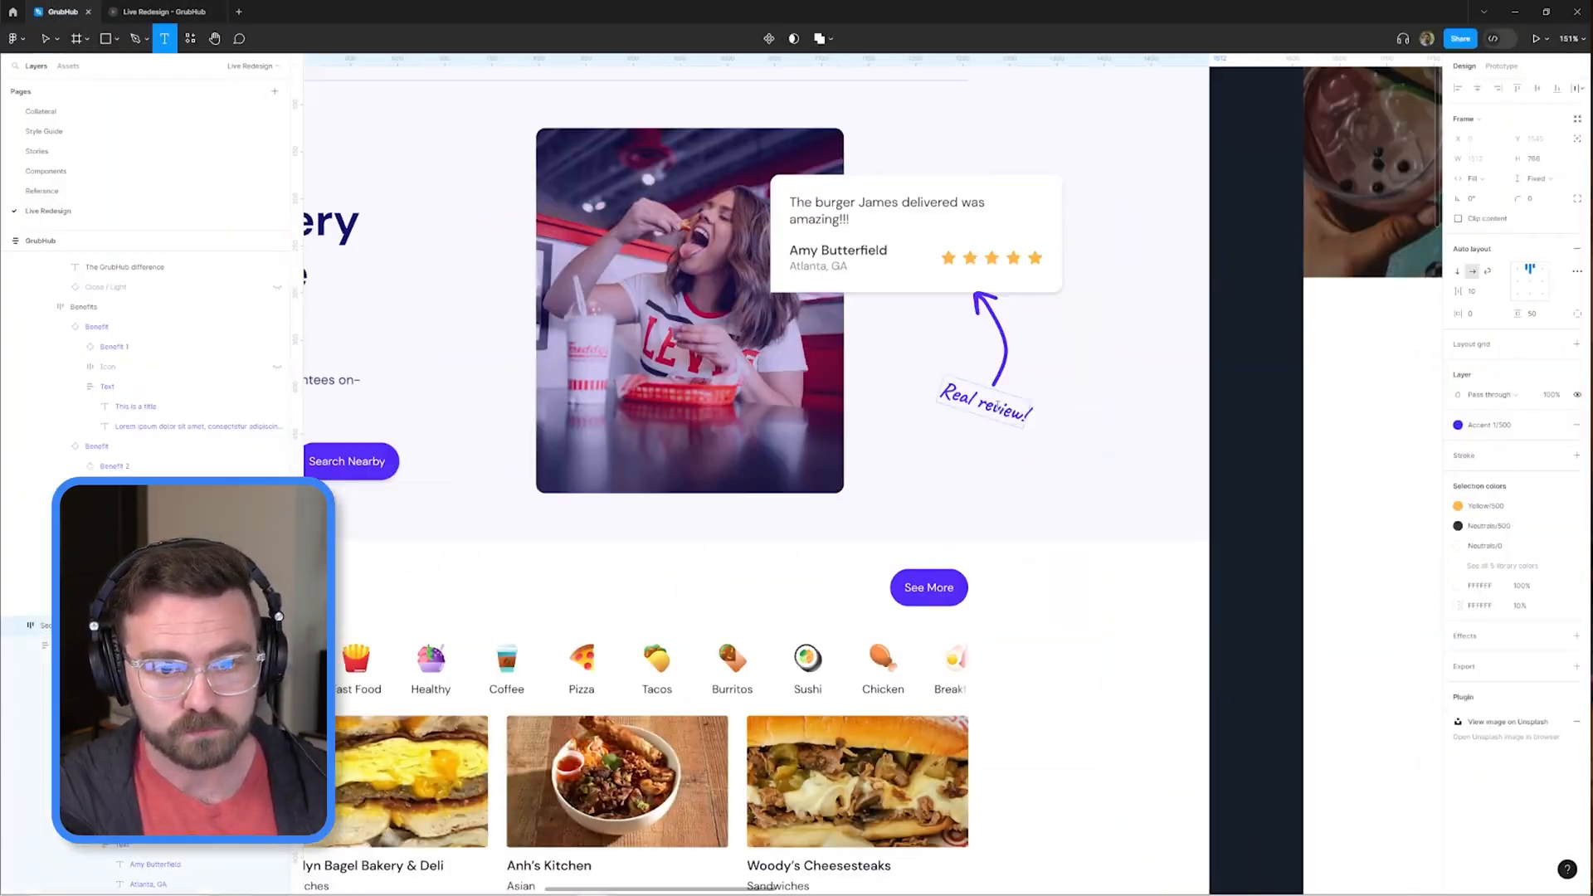
scroll(1032, 416, "down", 5)
key("v")
scroll(830, 664, "up", 4)
Delete the opaque Review cards from the first testimonials row and fill the row with copies of the translucent card.
left_click(750, 350, "ctrl")
scroll(750, 349, "down", 1)
key("Delete")
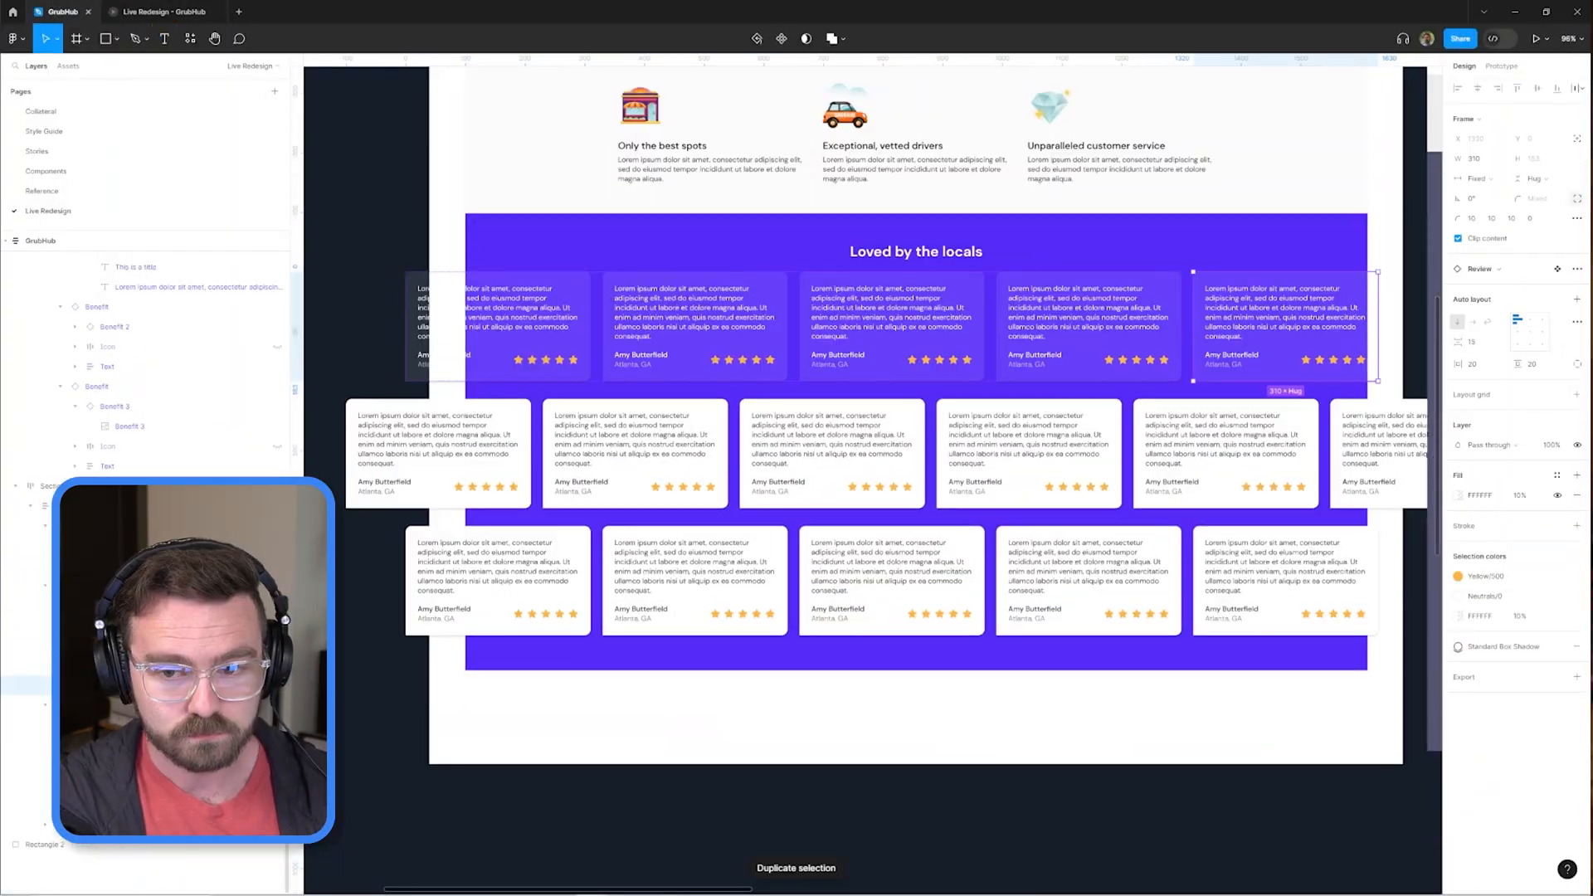
Delete the two lower rows of opaque reviews and duplicate the translucent first row twice.
left_click(37, 705)
left_click(37, 825, "shift")
key("Delete")
left_click(37, 593)
key("Return")
key("ctrl+d")
key("ctrl+d")
Set the item spacing between the testimonial rows to 20.
key("shift+Return")
left_click(1472, 292)
type("20")
Offset the middle testimonials row horizontally from the rows above and below, and check it in the preview.
double_click(946, 454)
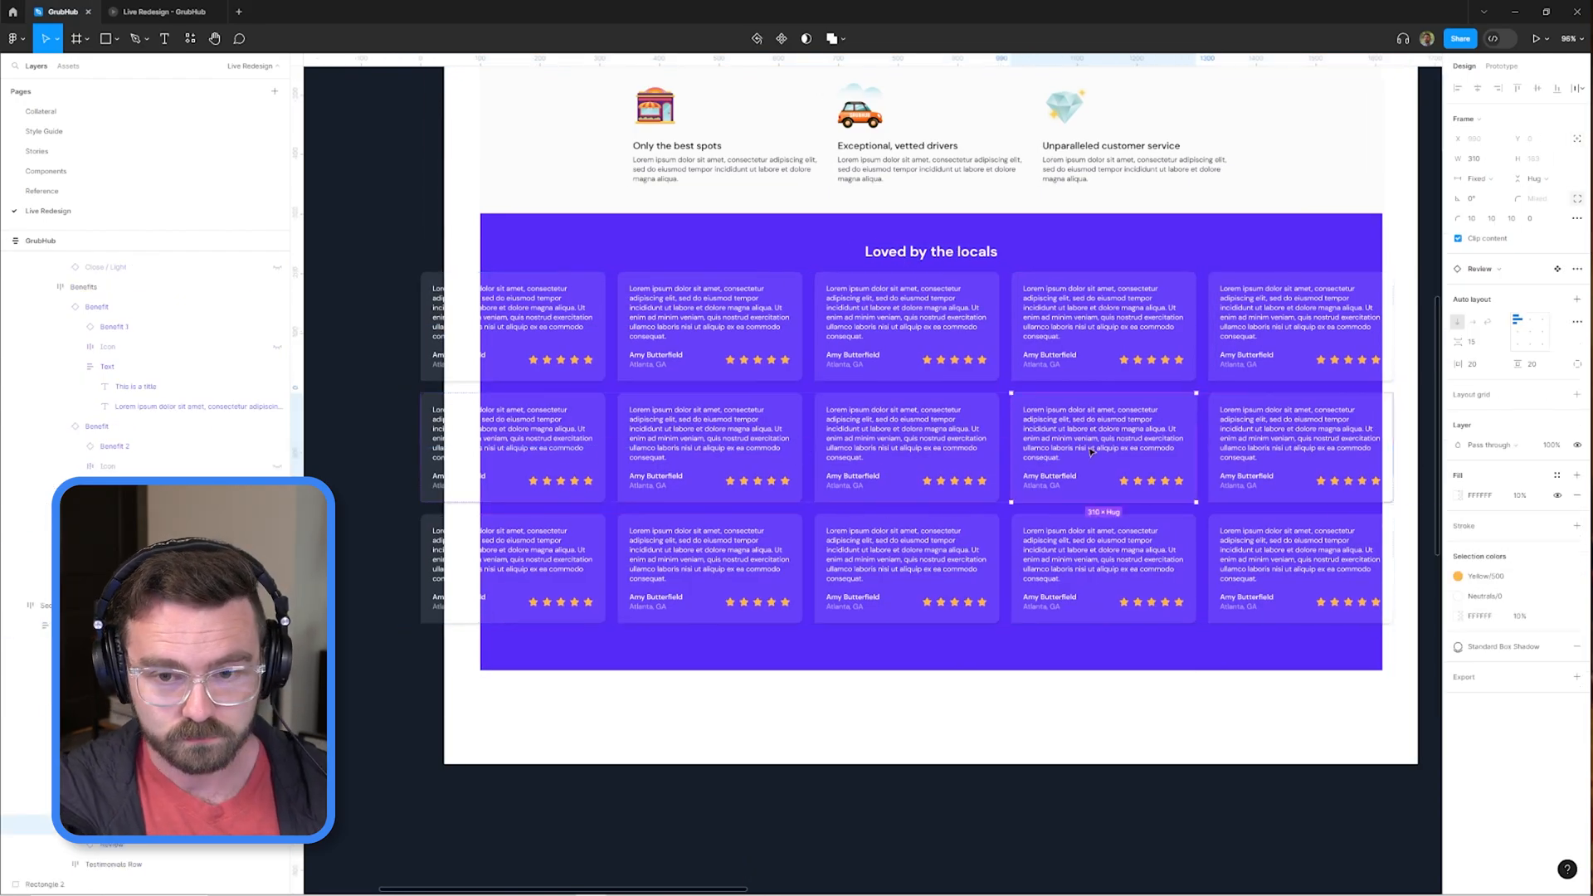
scroll(946, 454, "up", 2)
left_click(1577, 313)
key("Return")
key("Escape")
left_click(165, 12)
scroll(1028, 487, "up", 1)
left_click(63, 12)
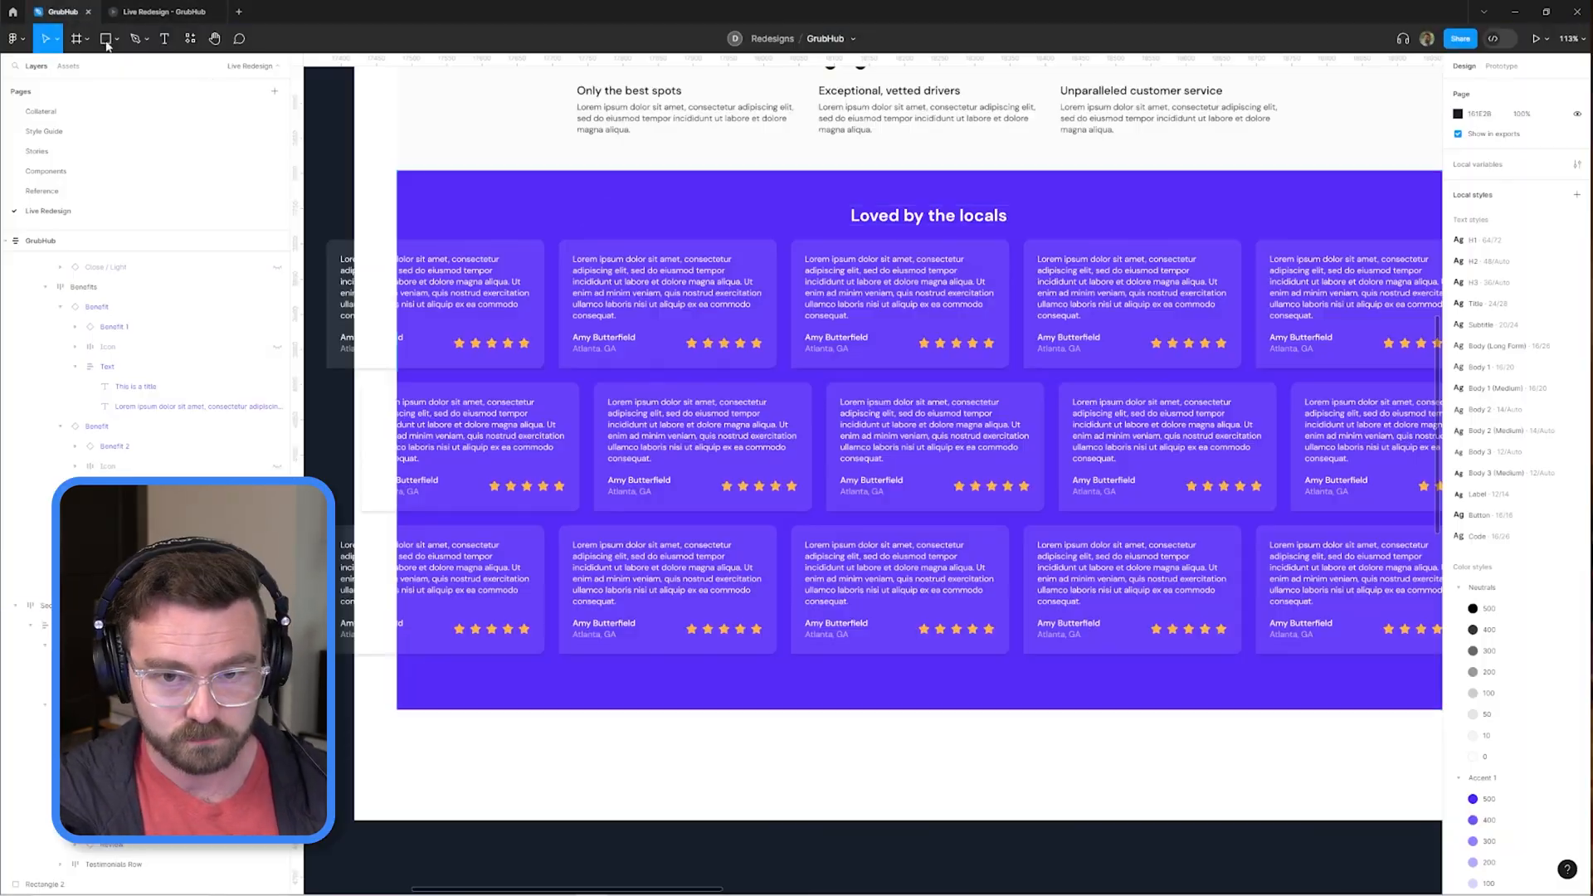
Draw a fade rectangle over the edge of the testimonial rows and move the rows down below the heading.
left_click_drag(1345, 221, 1258, 285)
double_click(867, 332)
double_click(867, 332)
key("shift+Down")
key("shift+Down")
key("shift+Down")
left_click(165, 11)
left_click(63, 12)
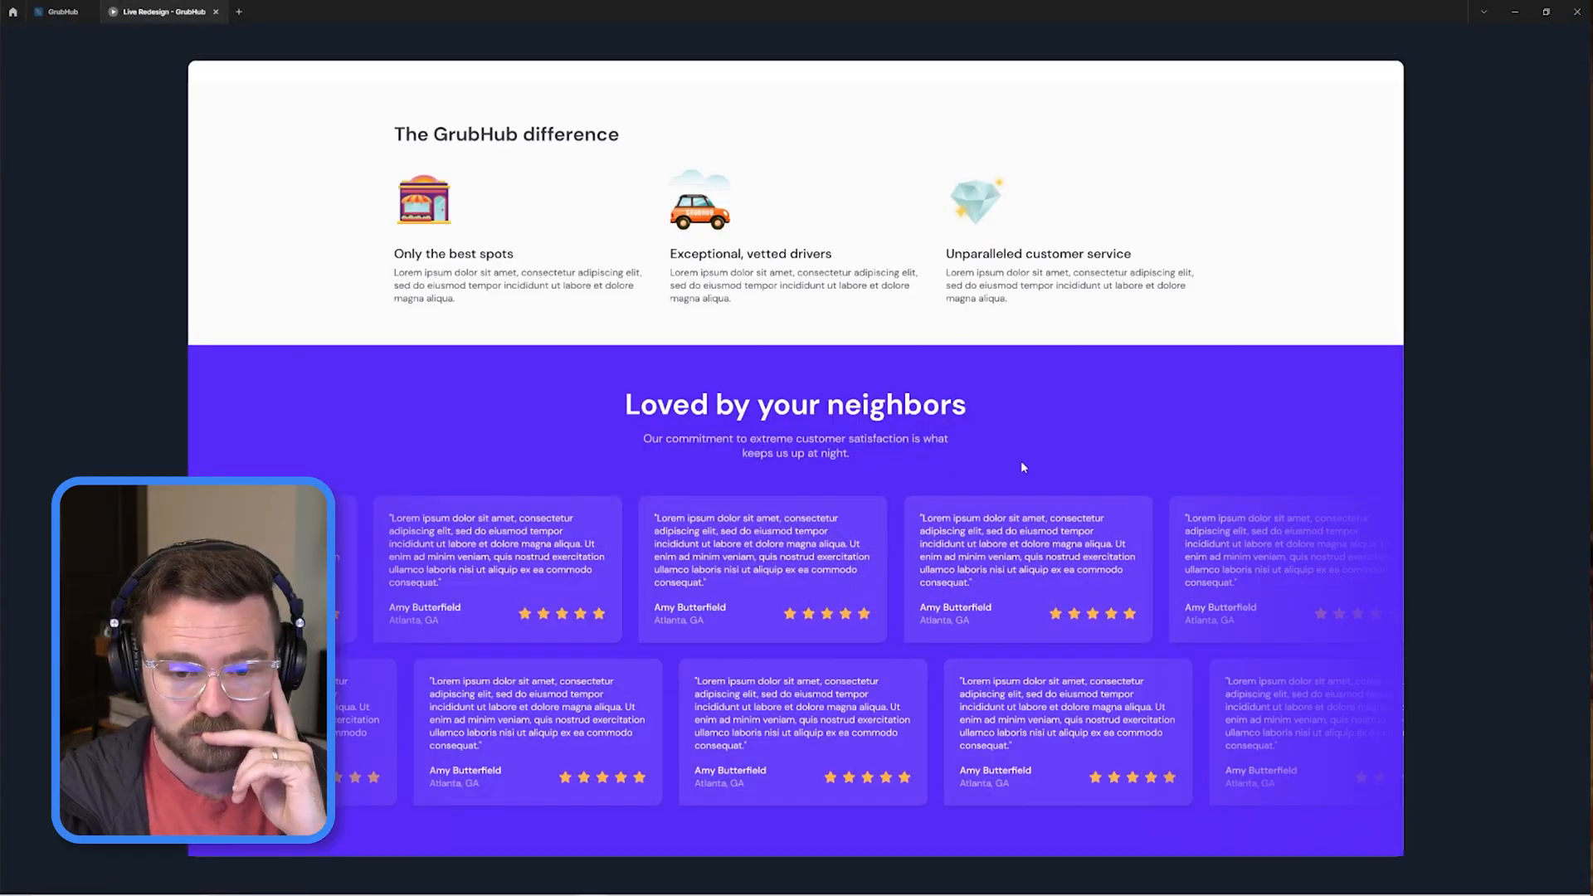
Add two pale purple rectangles behind the hero photo and check the hero in the prototype preview.
scroll(1020, 467, "up", 3)
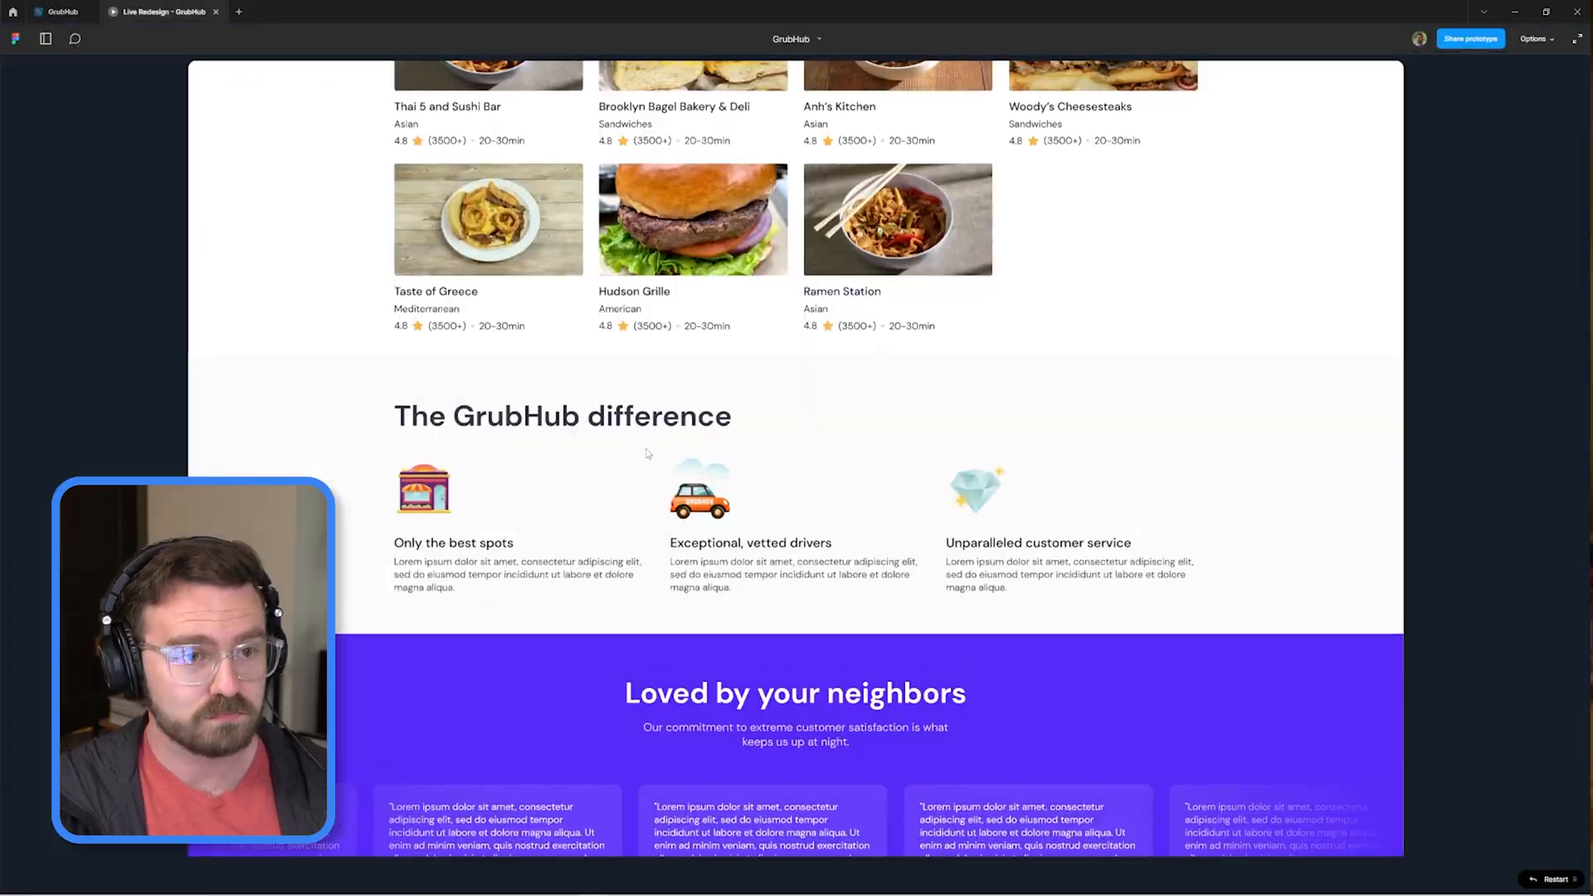
scroll(1021, 467, "up", 2)
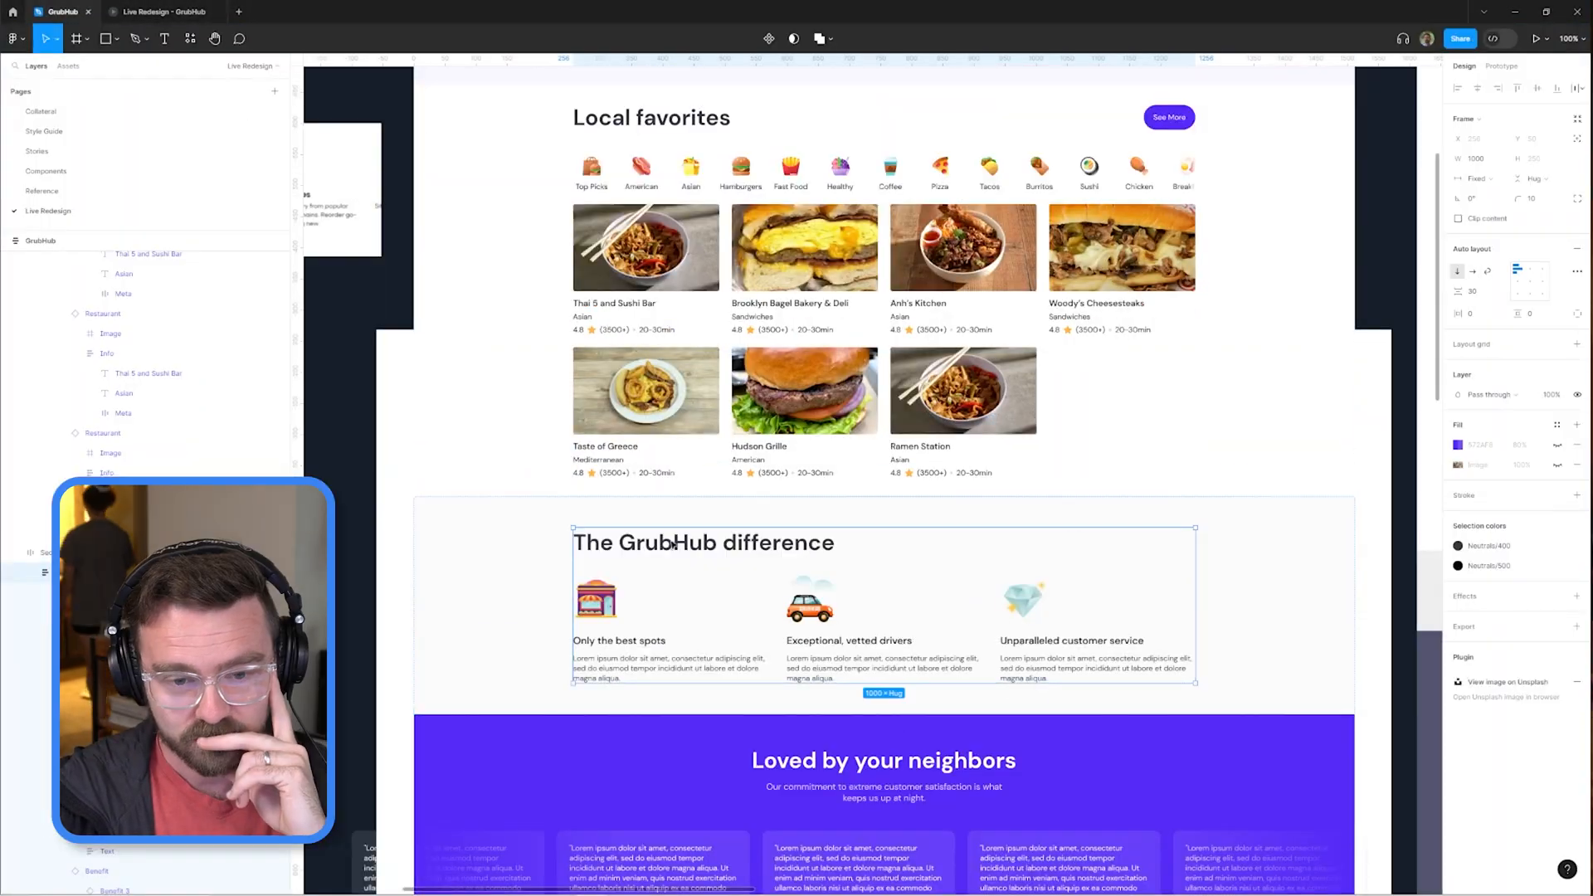
scroll(1026, 379, "up", 5)
left_click(1026, 379)
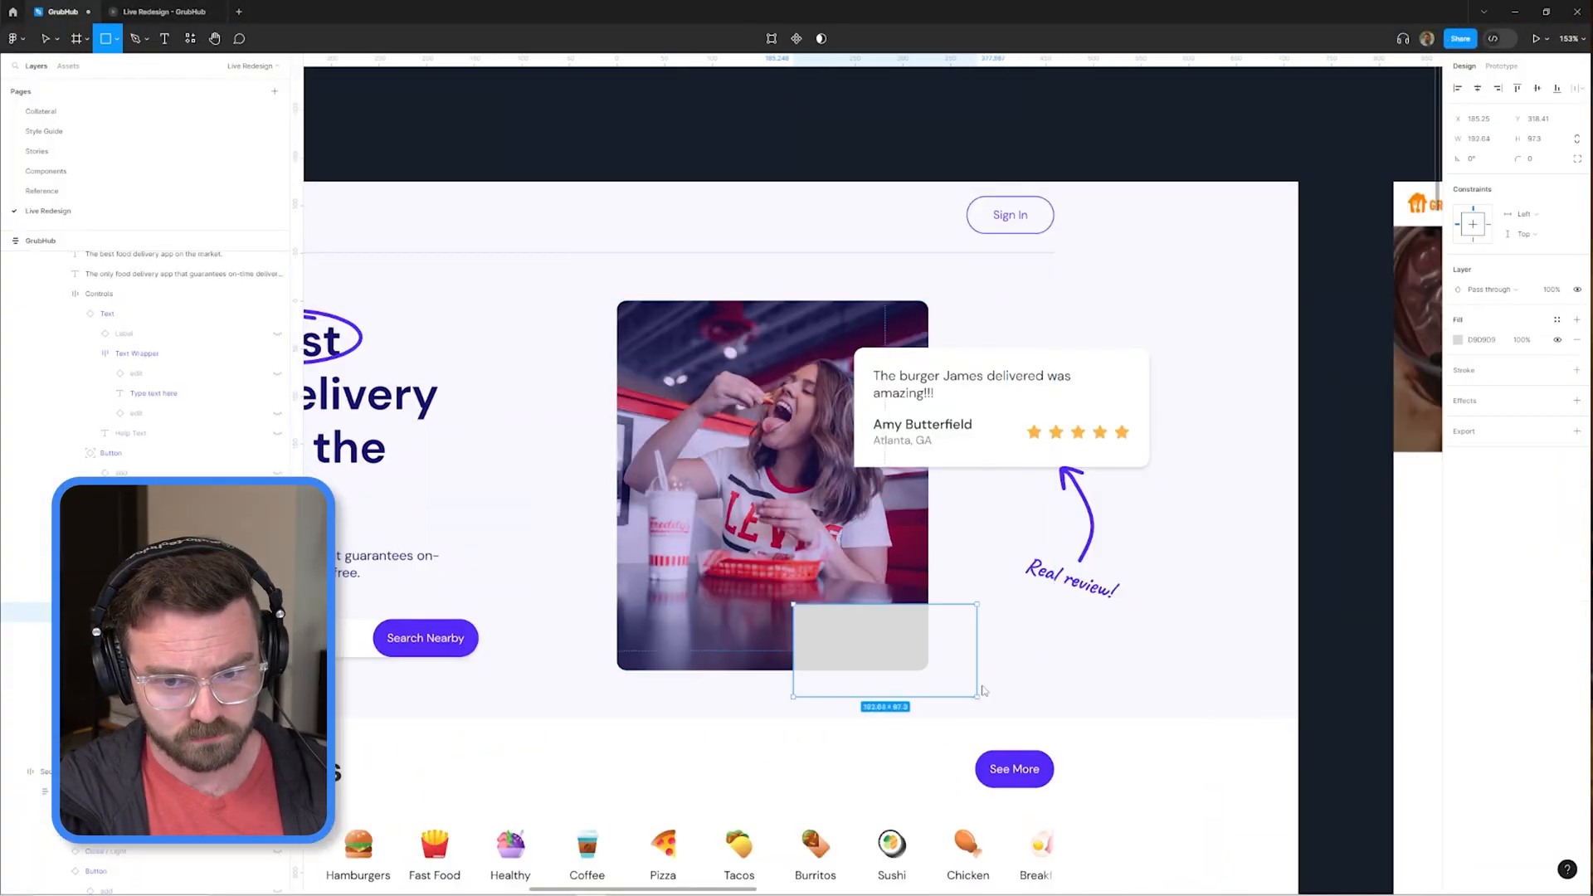
left_click(1556, 319)
left_click(1358, 491)
mouse_move(885, 647)
left_mouse_down()
mouse_move(597, 489)
mouse_move(890, 641)
left_mouse_up()
left_click(1576, 118)
left_click_drag(816, 597, 521, 282)
left_click(157, 12)
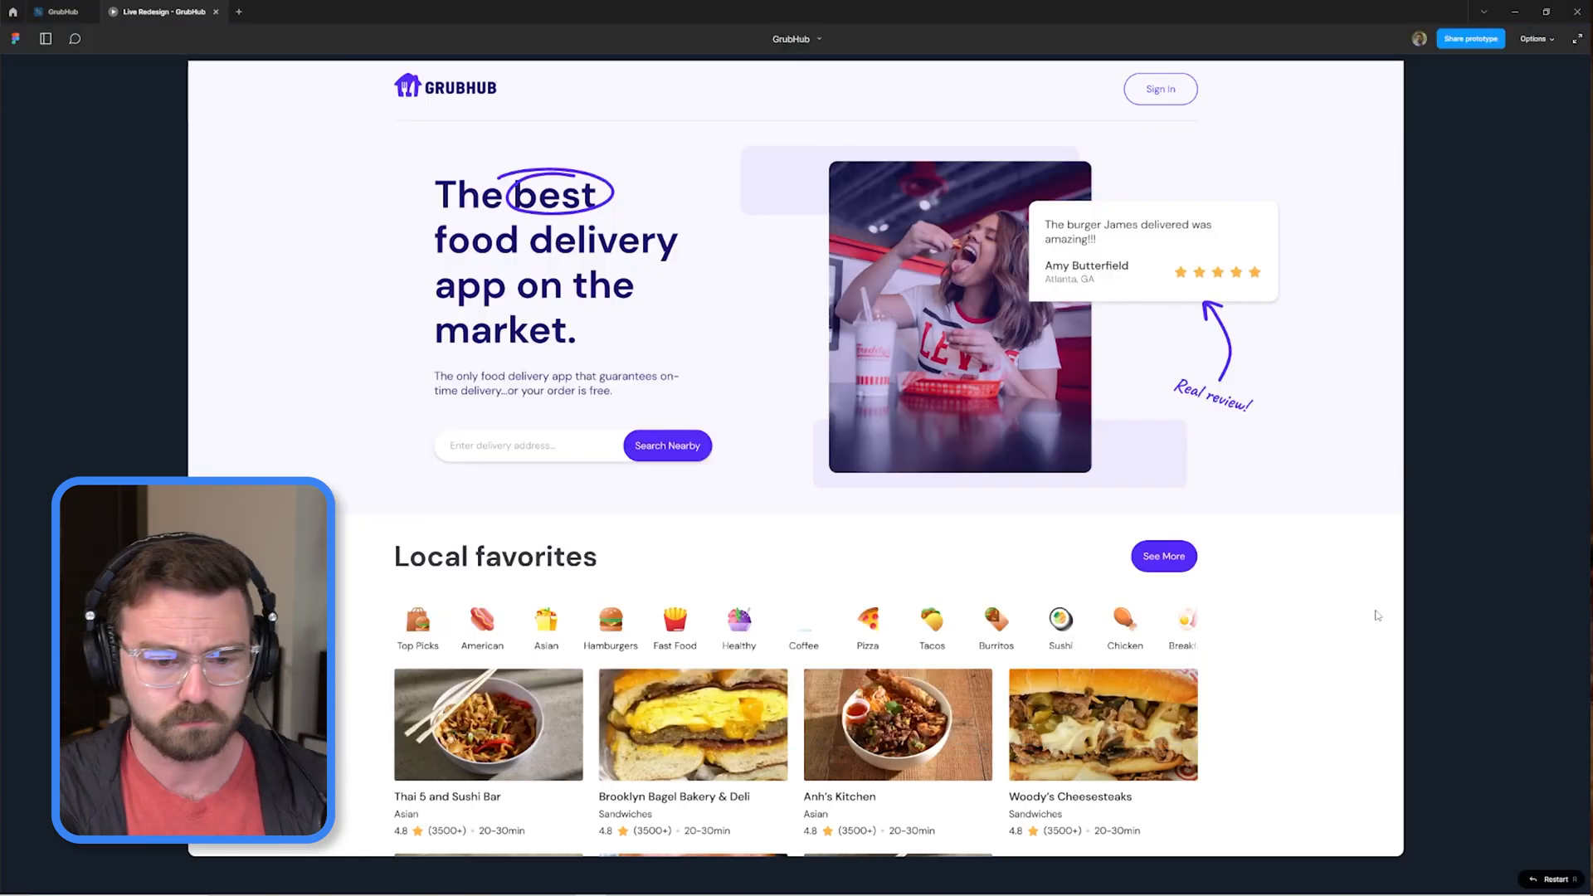
scroll(1426, 637, "down", 4)
Center "The GrubHub difference" heading above the benefits and check it in the prototype preview.
left_click(63, 12)
left_click(822, 408, "ctrl")
left_click(1527, 267)
key("Escape")
mouse_move(1188, 331)
left_mouse_down()
mouse_move(1234, 543)
mouse_move(1139, 574)
left_mouse_up()
left_click(157, 12)
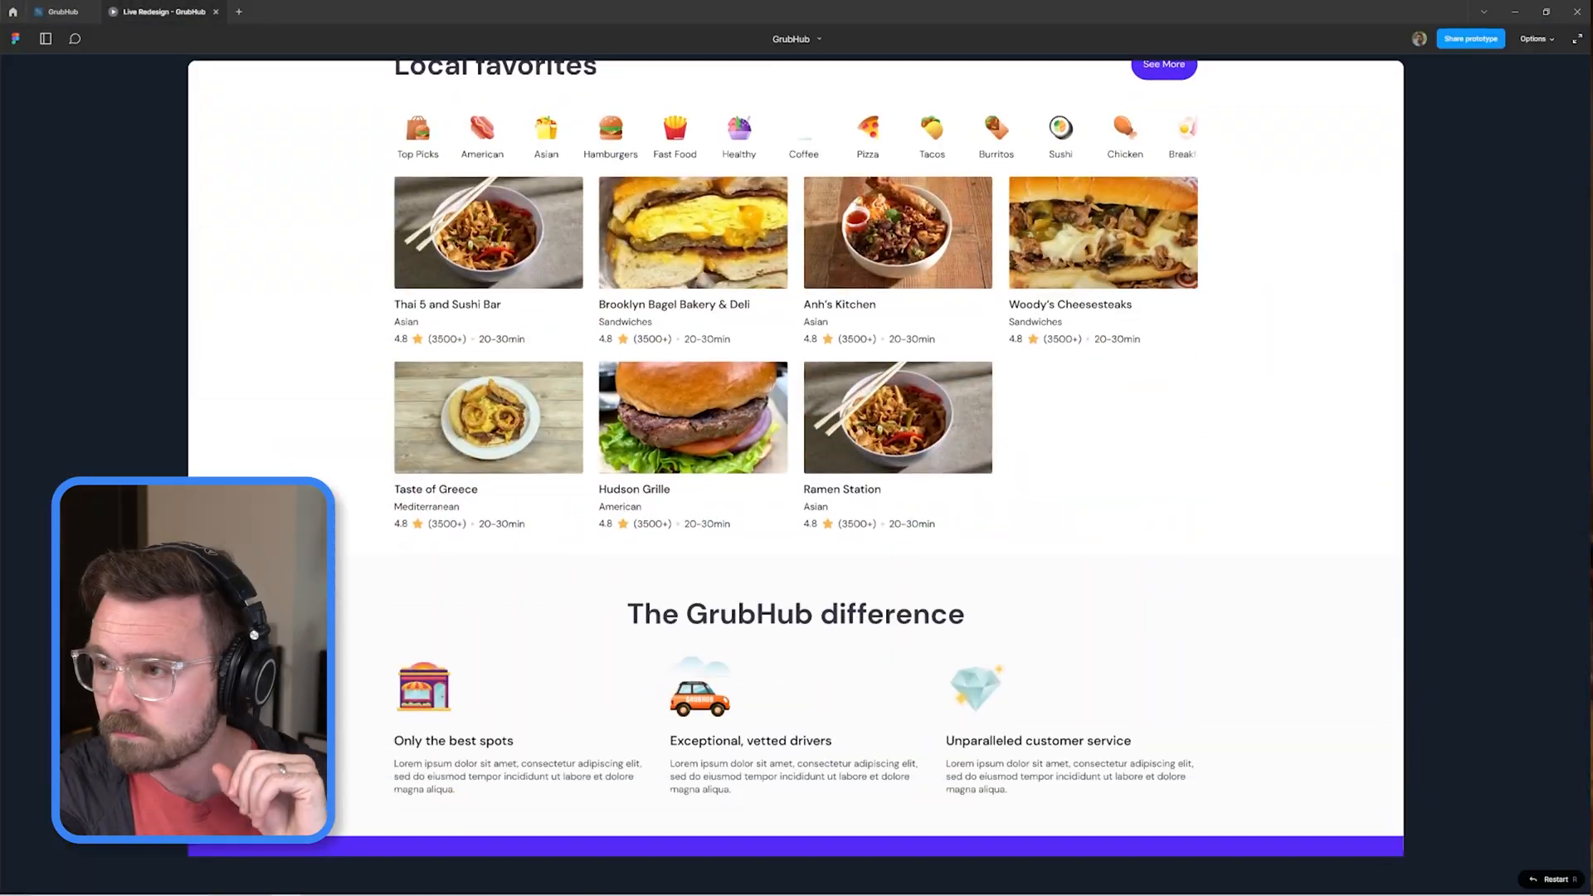
Set the spacing in the "The GrubHub difference" section to 40 and check it in the prototype preview.
left_click(63, 12)
left_click(819, 648, "ctrl")
left_click(1476, 294)
type("40")
key("Return")
left_click_drag(824, 874, 867, 549)
left_click(157, 12)
scroll(1103, 533, "up", 4)
Set the benefits section's spacing to 50 and review it in the preview.
left_click(65, 11)
left_click(913, 444, "ctrl")
left_click(1532, 314)
type("50")
left_click(158, 12)
Reposition the pale purple rectangle behind the hero photo and give it the Accent 1/10 fill style.
left_click(63, 11)
left_click_drag(914, 445, 883, 689)
scroll(800, 352, "up", 3)
left_click(800, 352, "ctrl")
left_click_drag(1095, 409, 914, 548)
left_click(1494, 341)
left_click(1345, 515)
Move the upper pale purple rectangle to the right and tilt it behind the hero photo's upper left corner.
left_click(720, 365)
left_click(719, 365, "ctrl")
key("shift+Right")
key("shift+Right")
key("shift+Right")
key("shift+Right")
left_click_drag(705, 284, 687, 306)
scroll(1079, 594, "up", 3)
Shift the lower pale purple rectangle to the right beneath the hero photo's lower edge.
left_click(1042, 595, "ctrl")
key("shift+Right")
key("shift+Right")
key("shift+Right")
key("shift+Right")
key("Escape")
scroll(1125, 582, "down", 5)
scroll(1125, 583, "up", 4)
left_click(1109, 608, "ctrl")
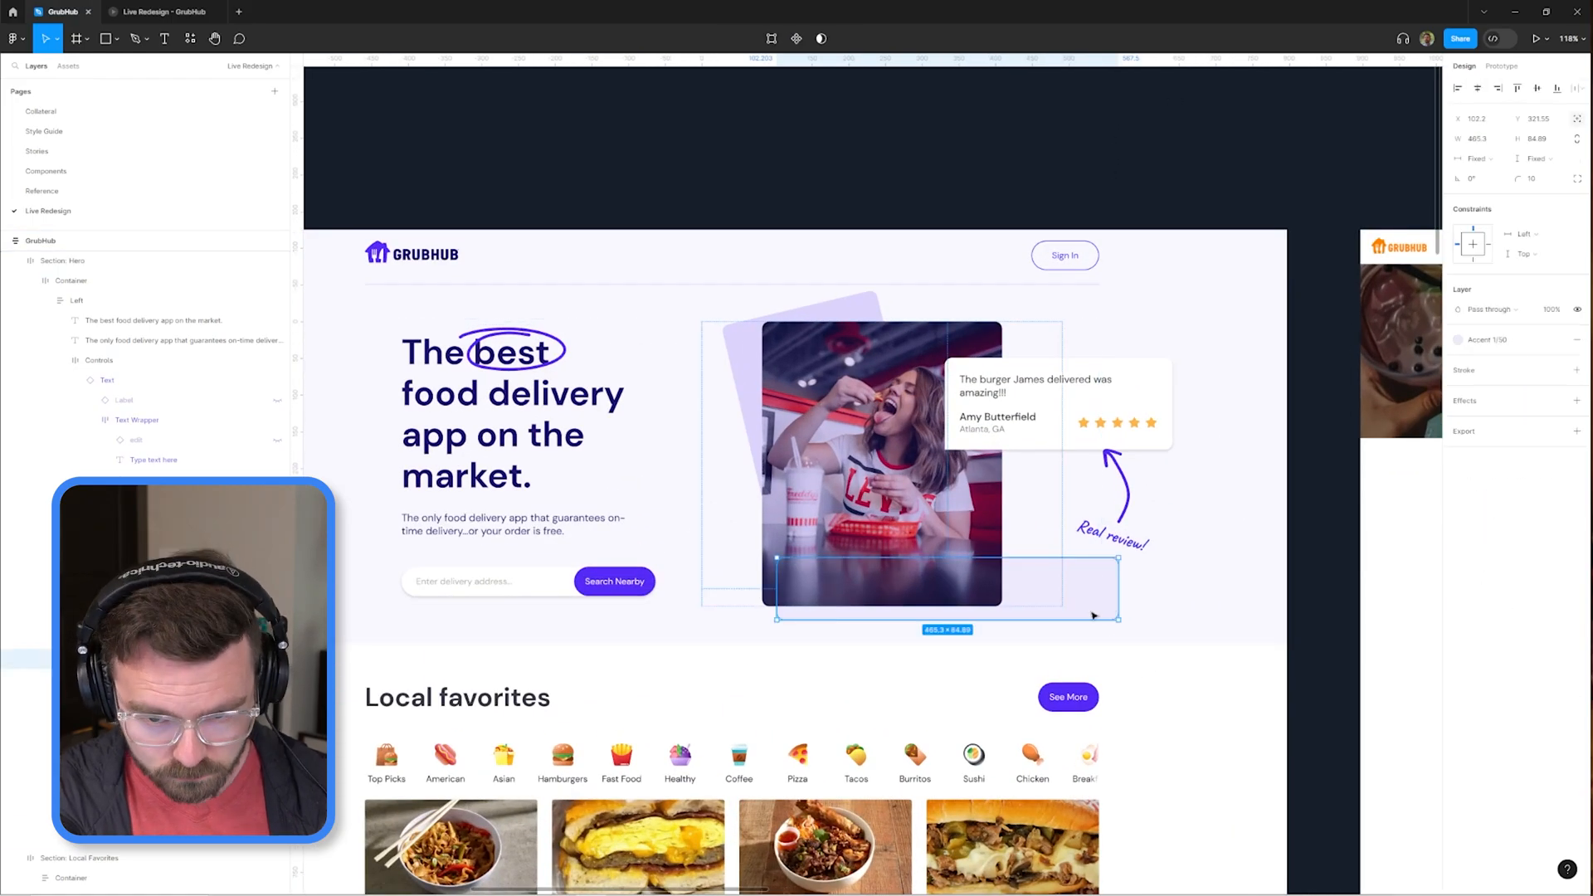
Draw a pale purple circle in place of the lower rectangle and position it behind the hero photo's lower right corner.
scroll(1092, 612, "up", 5)
key("o")
left_click_drag(800, 495, 1042, 736)
left_click(107, 862)
scroll(797, 570, "down", 5)
key("shift+Right")
key("shift+Right")
key("shift+Right")
key("shift+Right")
left_click_drag(637, 468, 827, 580)
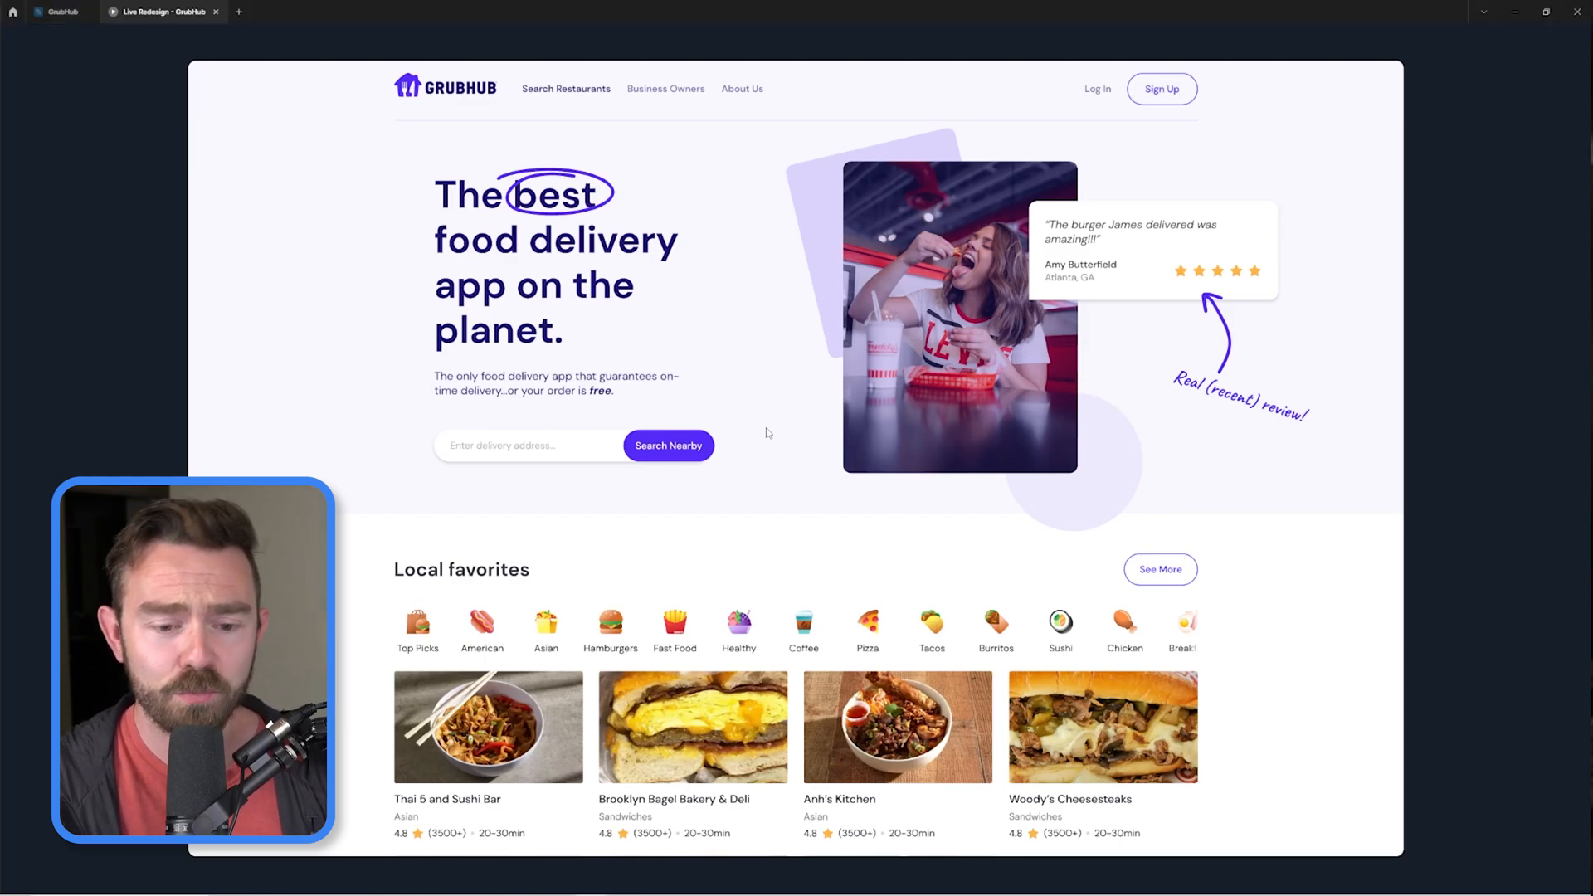
Review the redesigned homepage in the prototype preview from the hero down to the restaurant owners and hungry customers card.
scroll(771, 269, "down", 2)
scroll(780, 271, "down", 2)
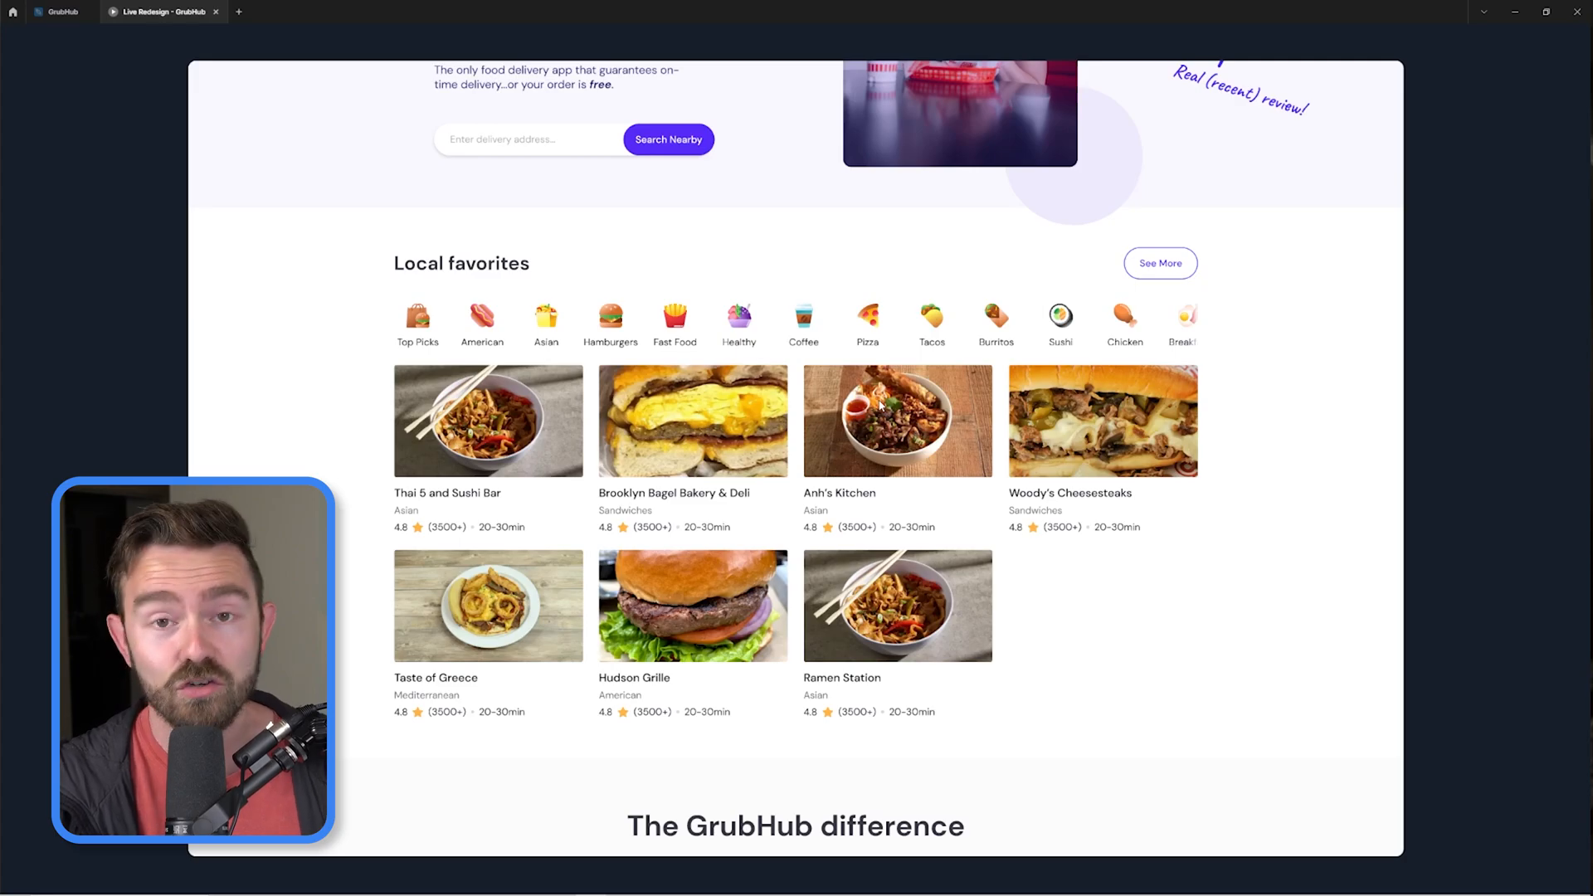
scroll(1145, 651, "down", 7)
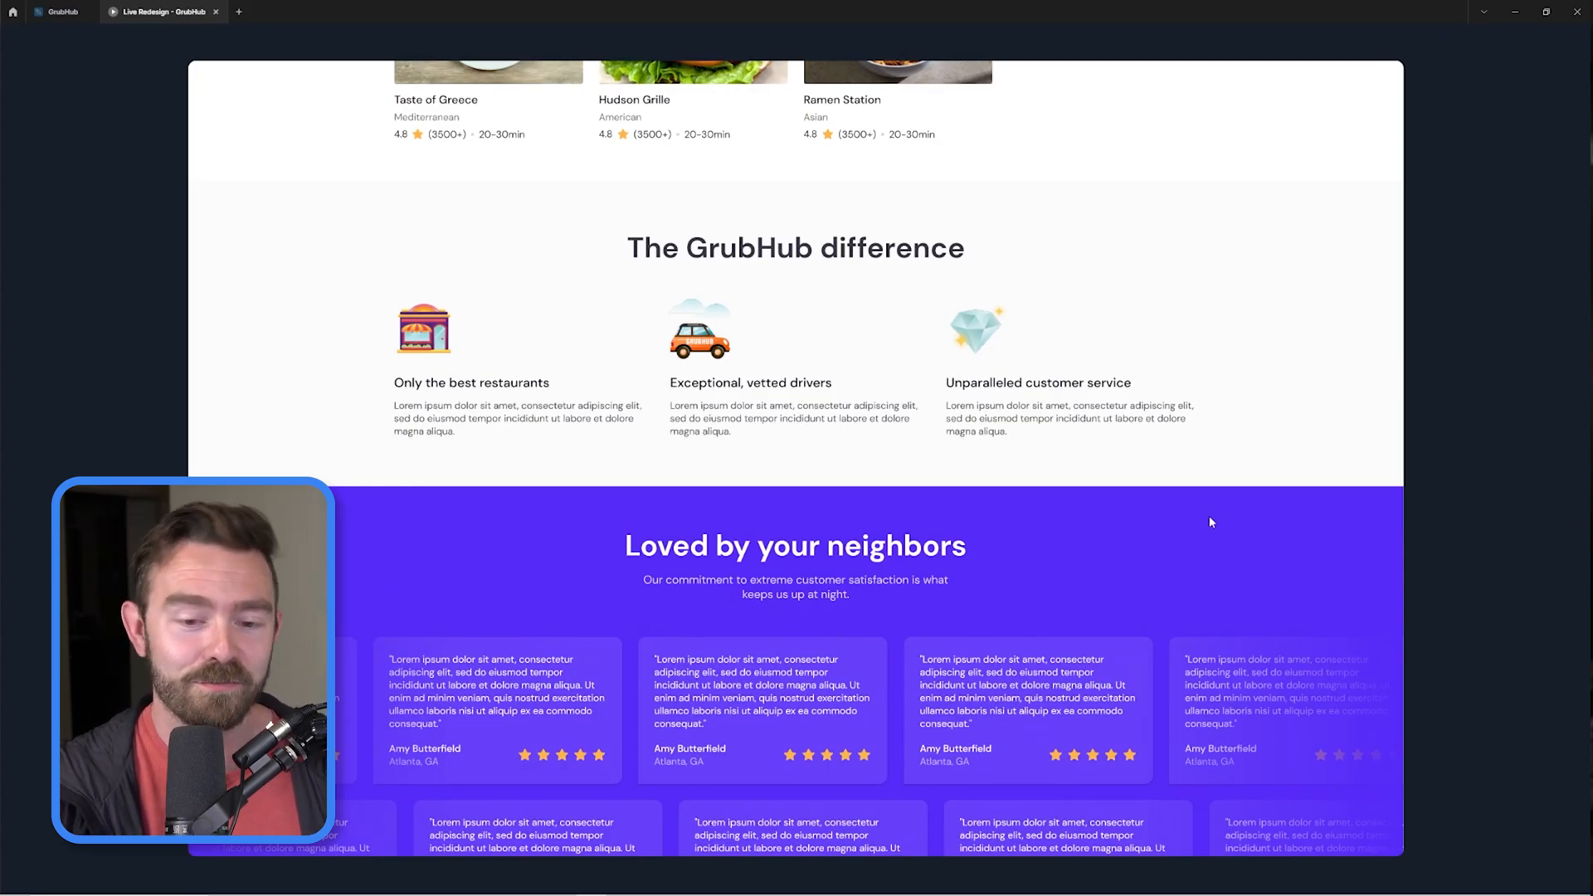
scroll(1207, 504, "down", 4)
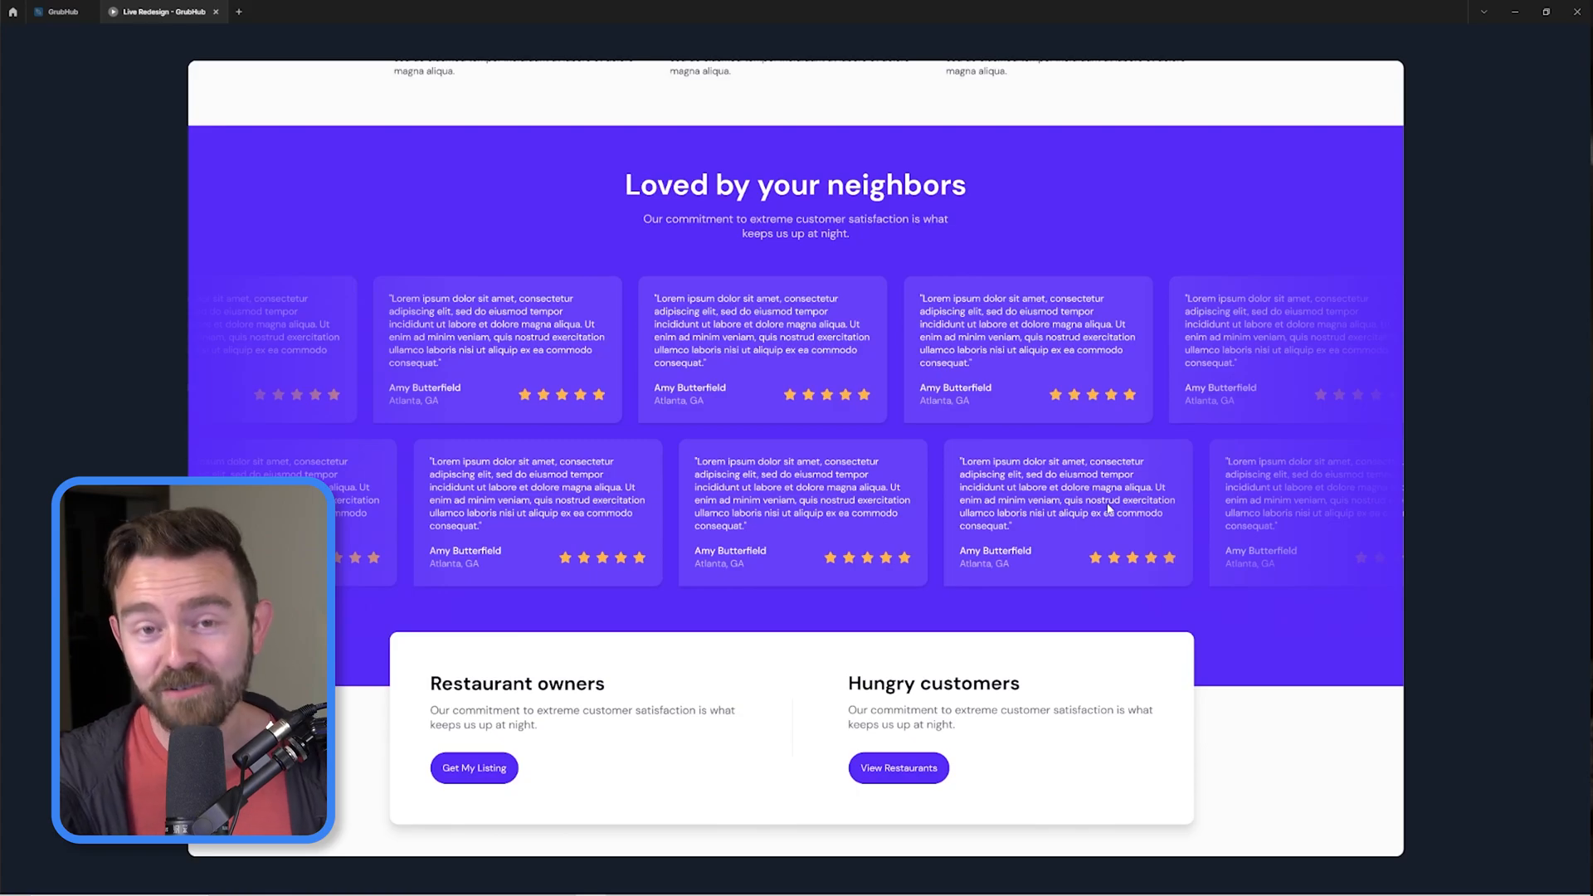